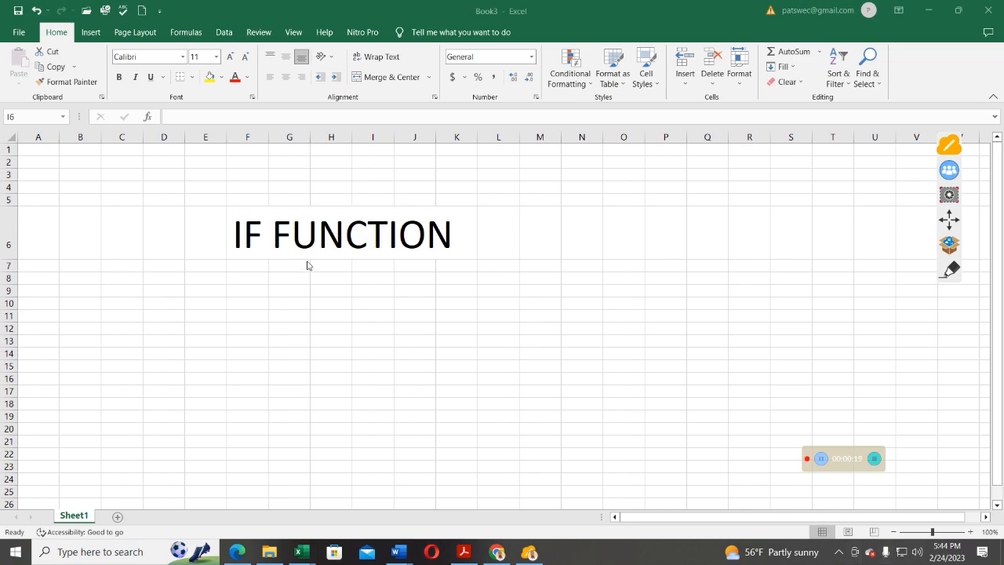
click(463, 234)
click(422, 247)
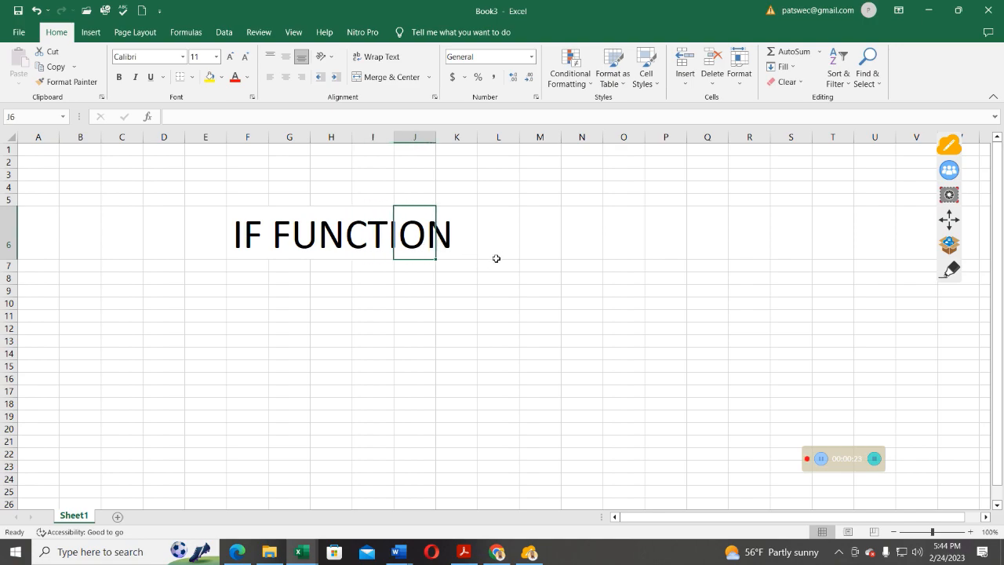
click(495, 255)
click(951, 269)
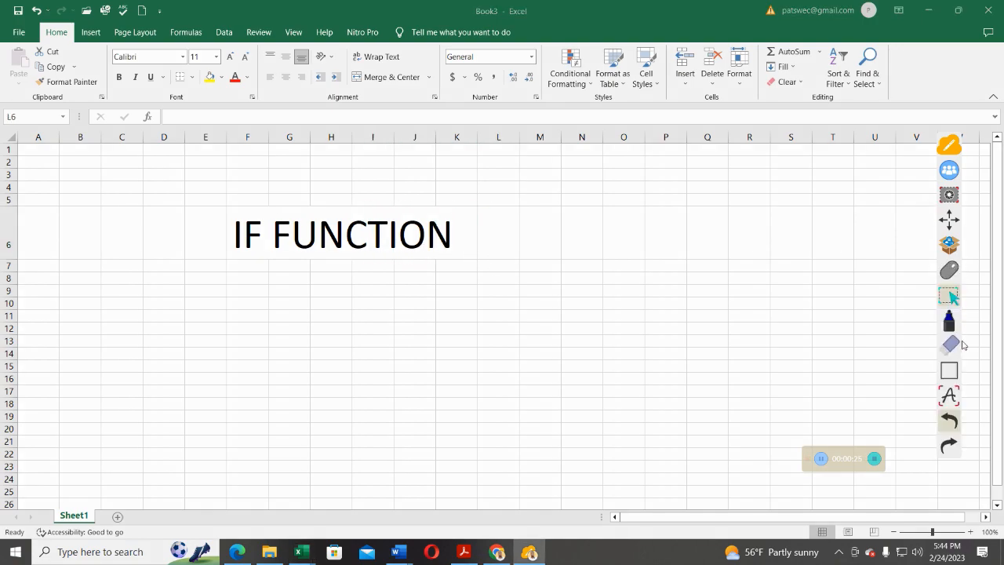
click(949, 320)
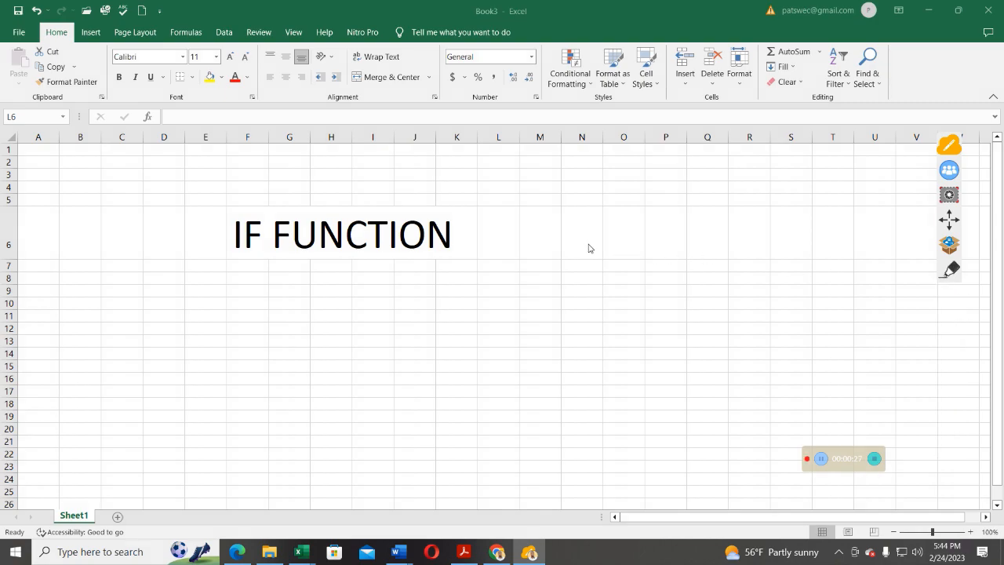
drag(449, 233, 171, 226)
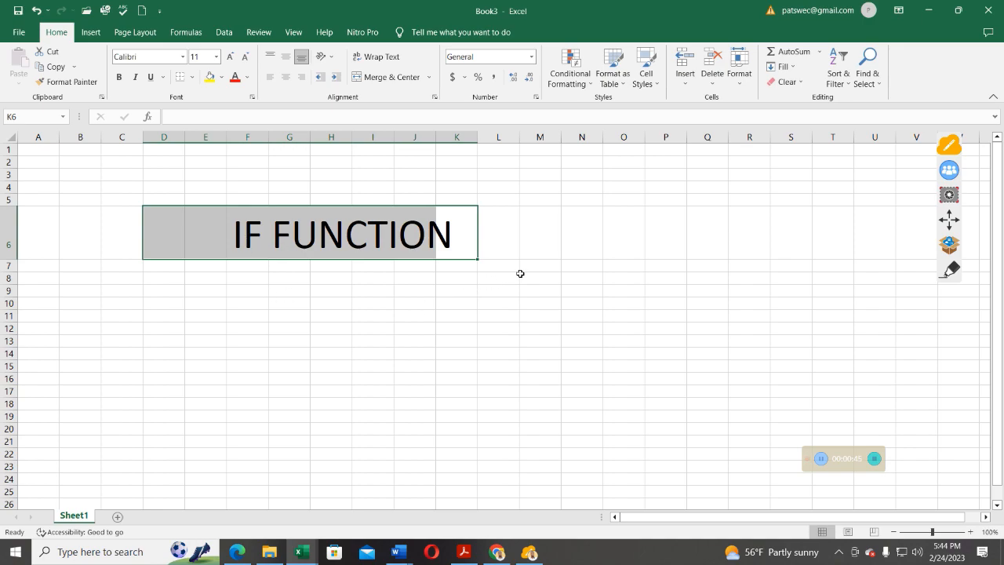
- Enter LOGICAL in cell J8 and CALCULATION in cell J9, below the IF FUNCTION title
click(413, 278)
text(LOGICAL)
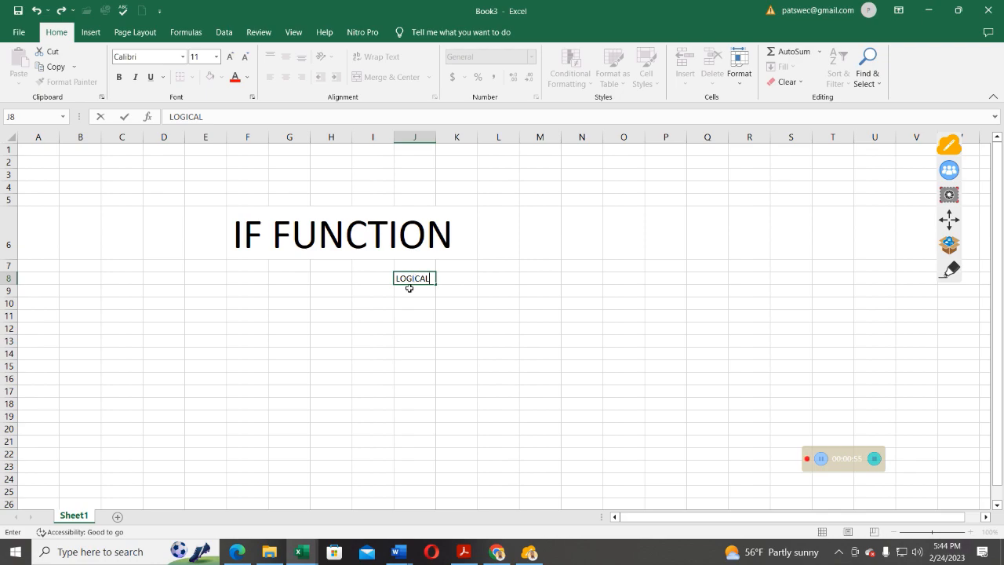
click(406, 289)
text(CA)
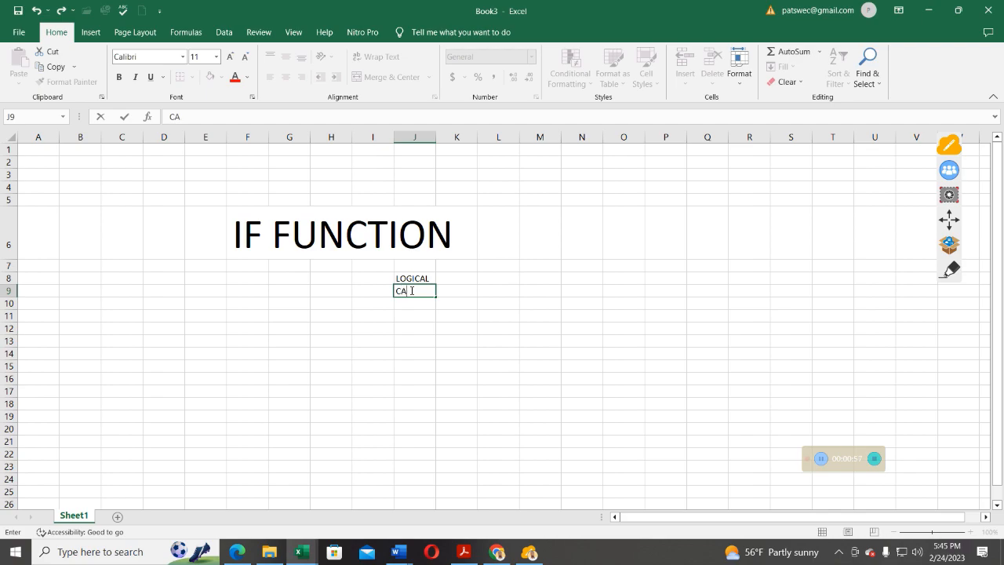
text(LCULATION)
click(423, 279)
click(423, 291)
click(423, 278)
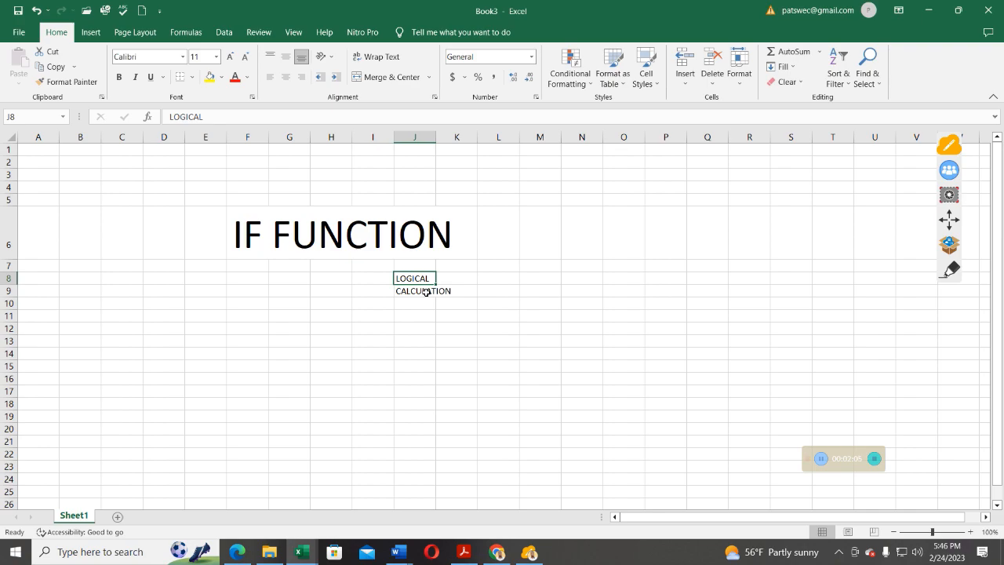
- Enter the two people's first names as column headings in cells B7 and C7
drag(856, 458, 948, 486)
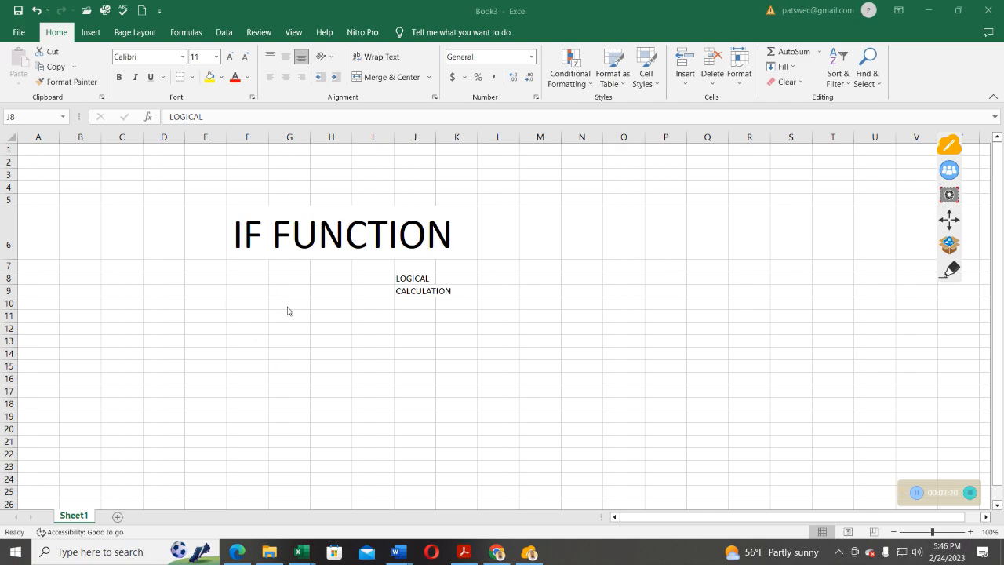
scroll(287, 311, down, 2)
scroll(286, 311, up, 5)
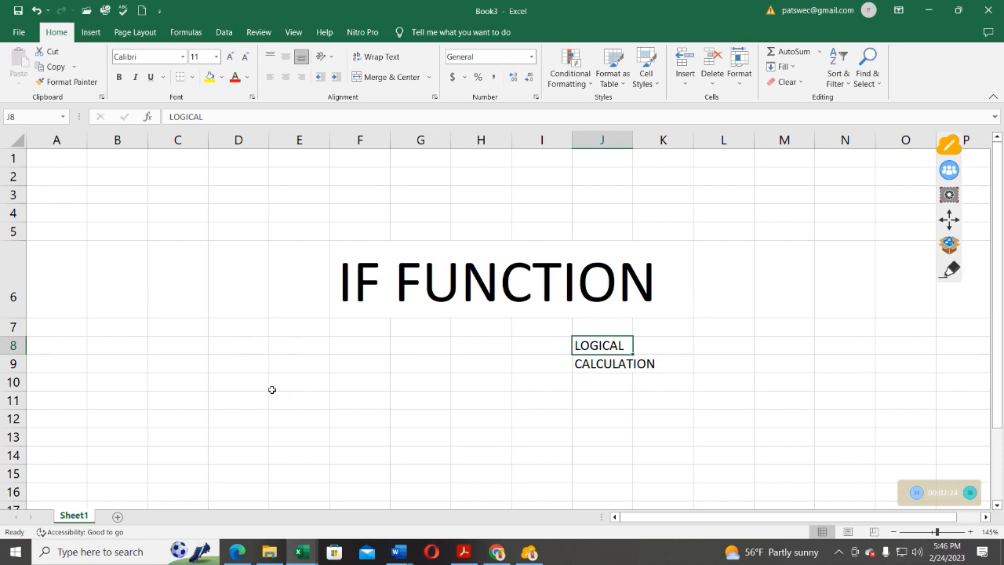
click(112, 328)
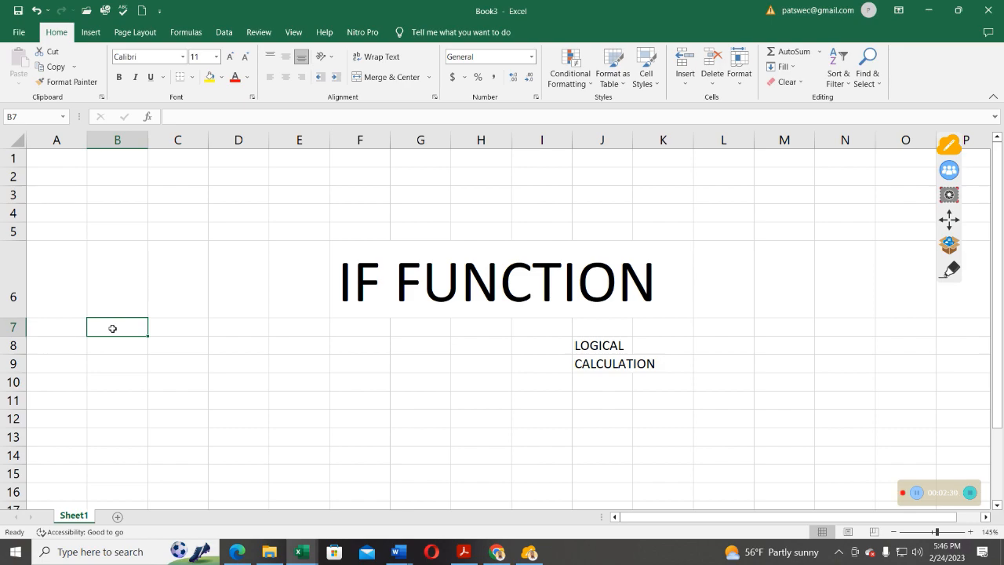
text(AL)
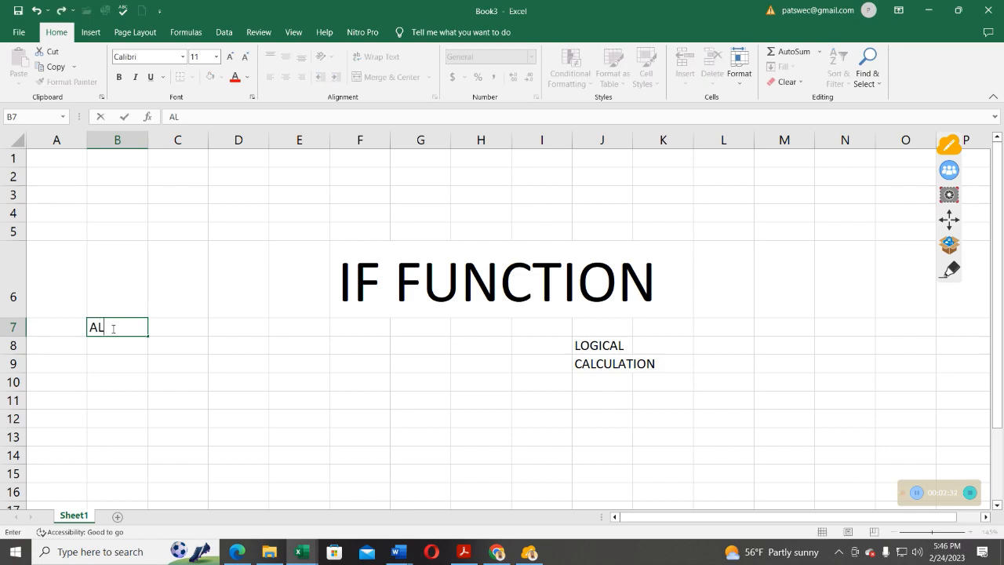
text(EX)
click(181, 330)
text(SAM)
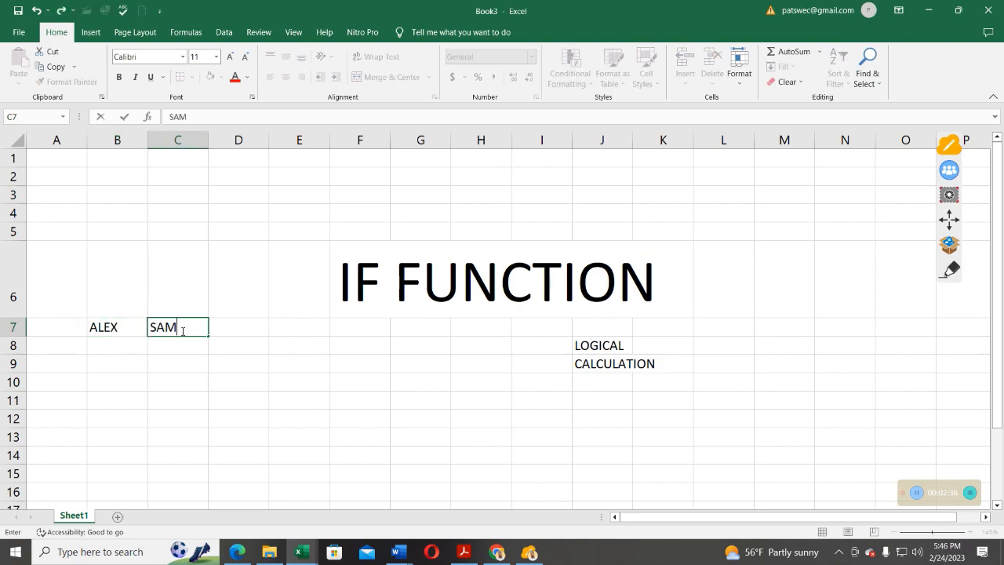
- Enter the scores 45 in cell B8 and 56 in cell C8, under the two name headings
click(104, 342)
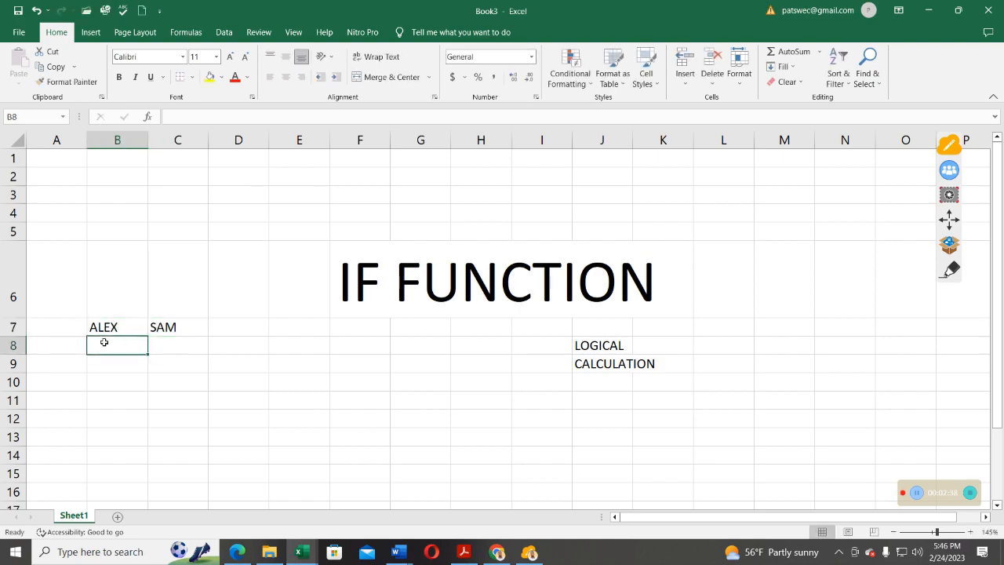
text(45)
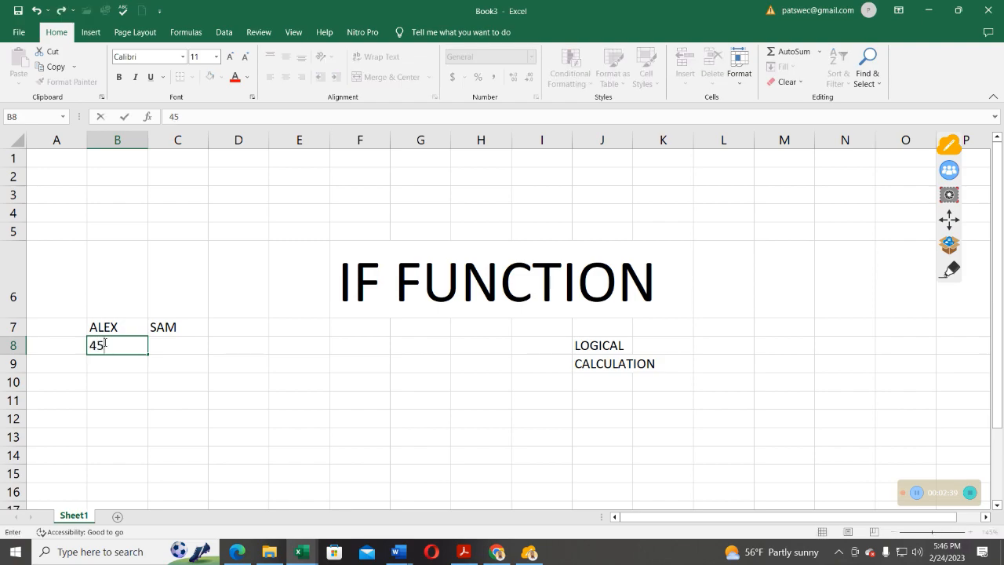
click(168, 346)
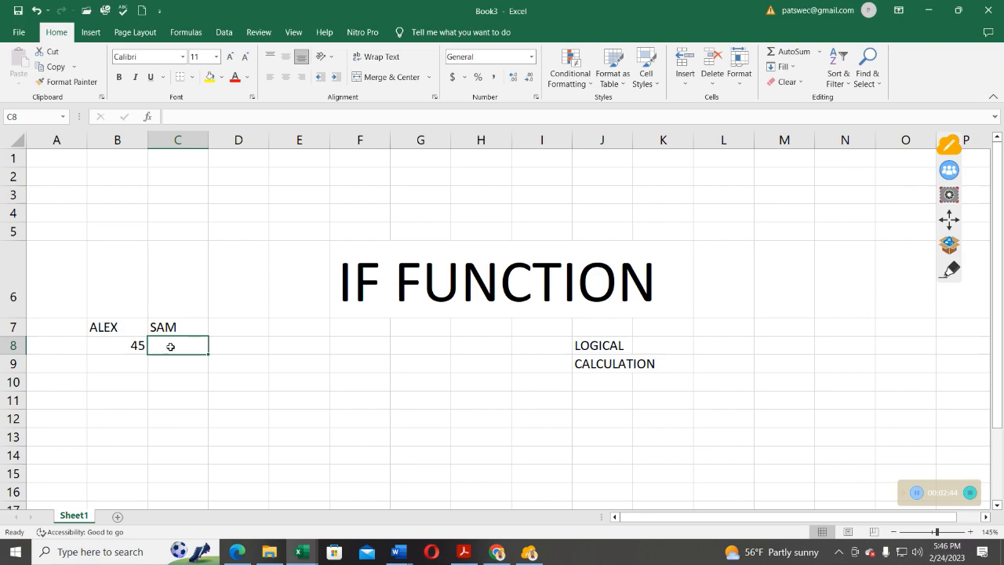
text(56)
click(279, 361)
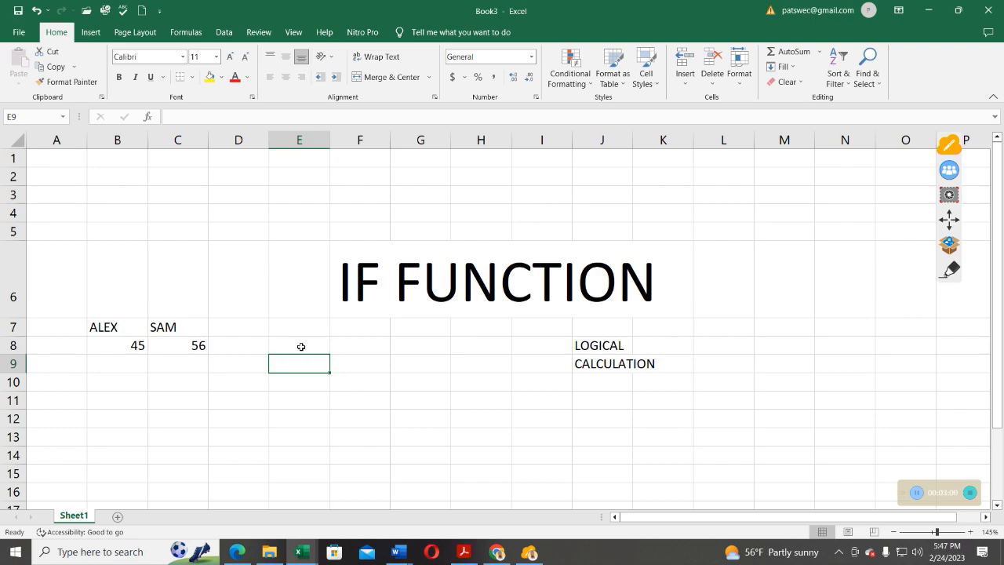
- Add the column heading TEST in cell D7
click(229, 345)
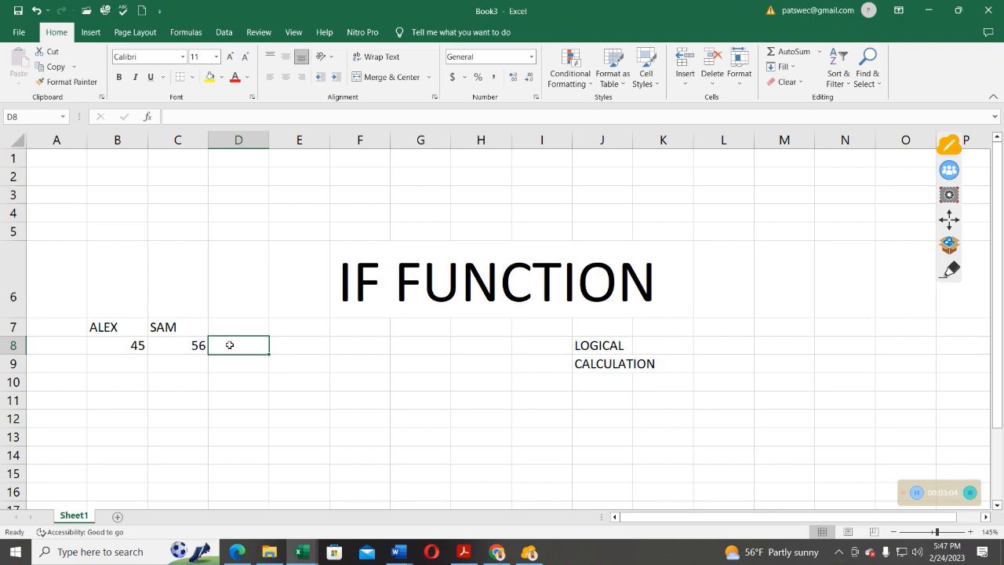
click(240, 325)
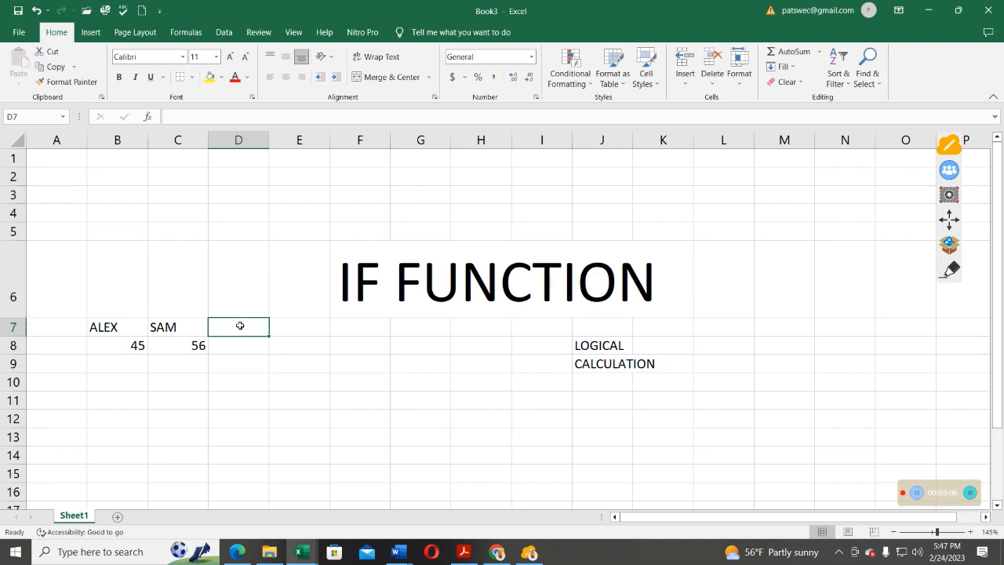
text(TEST)
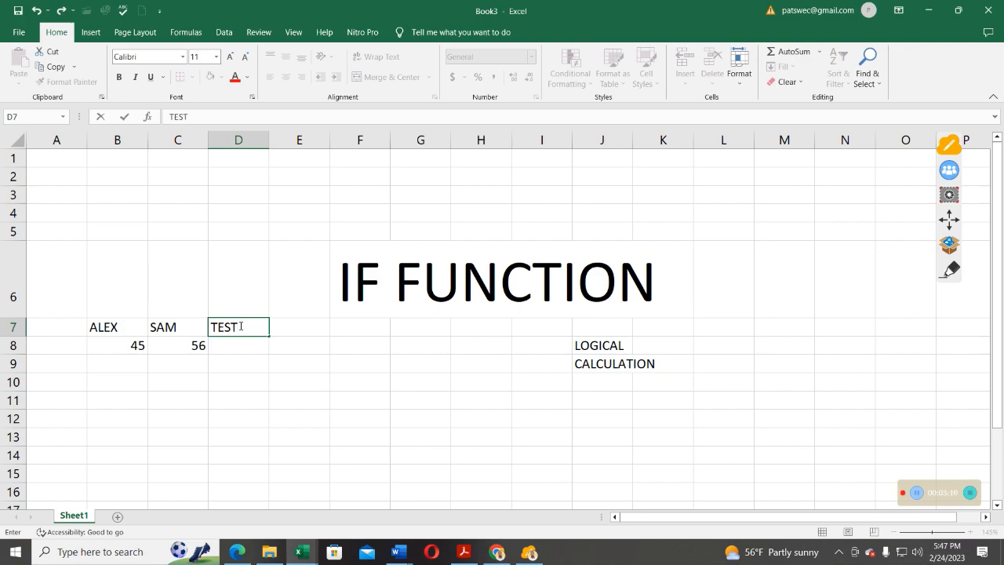
- Start an IF formula in cell D8 with the logical test B8>C8
click(253, 344)
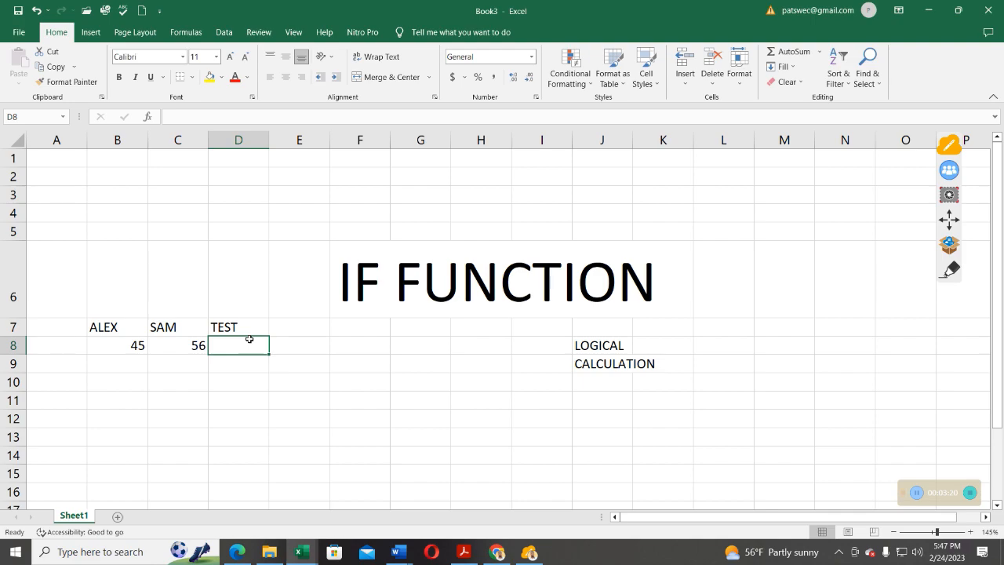
text(=IF)
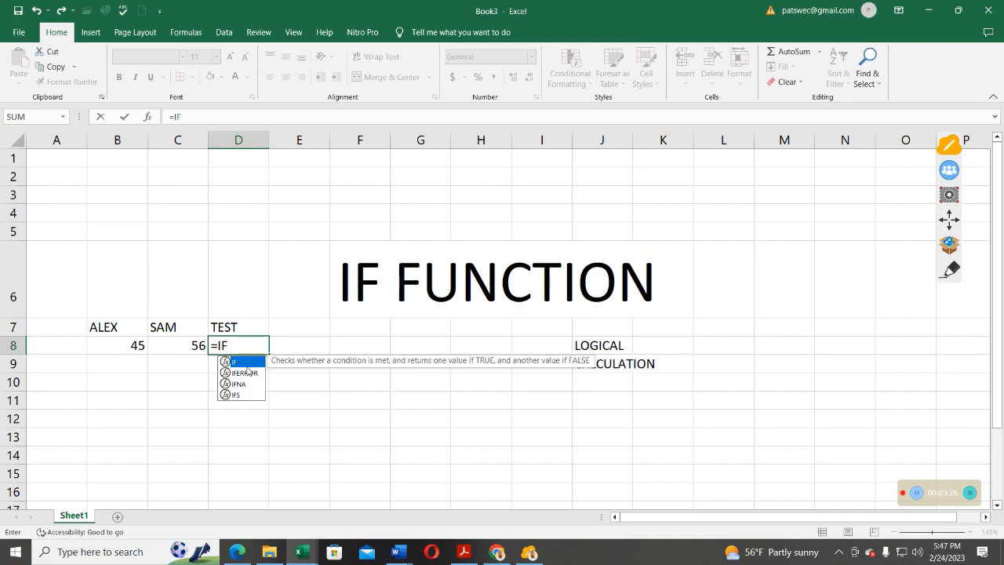
text(()
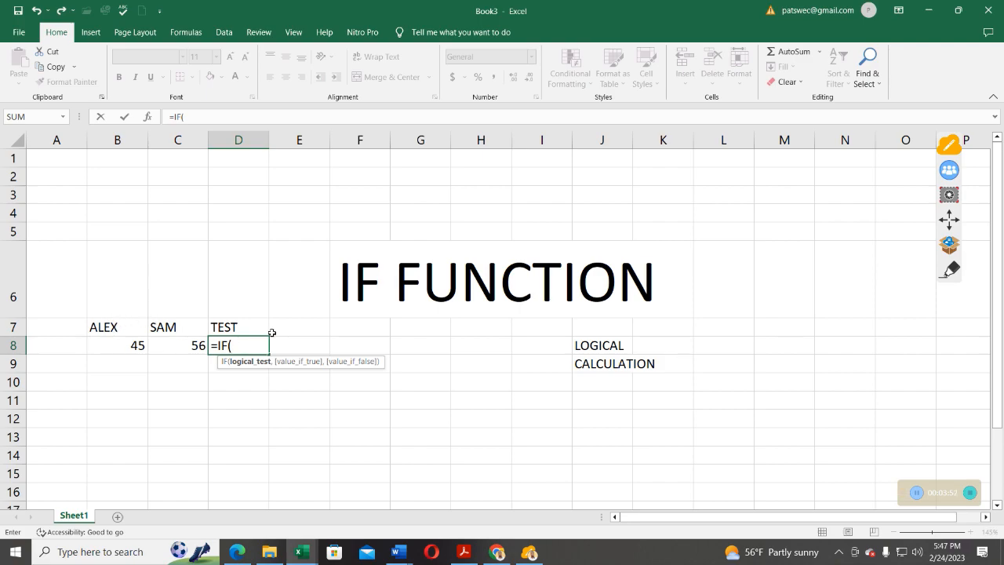
text(B)
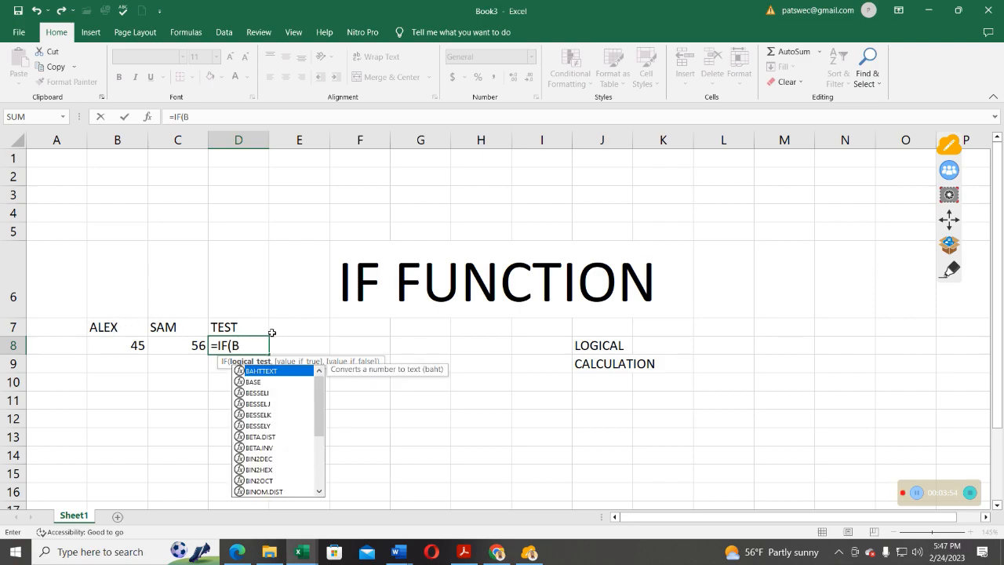
text(8)
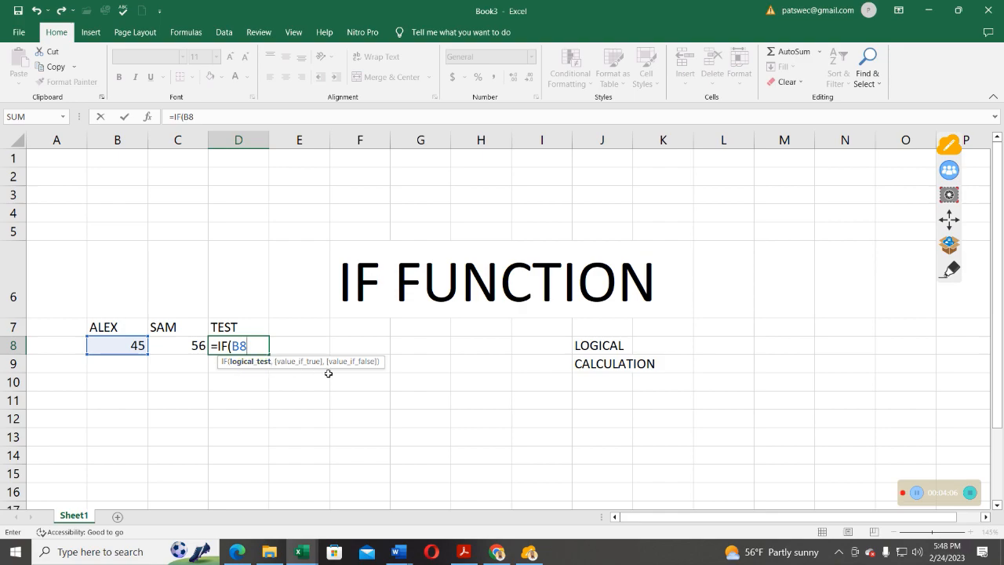
text(>)
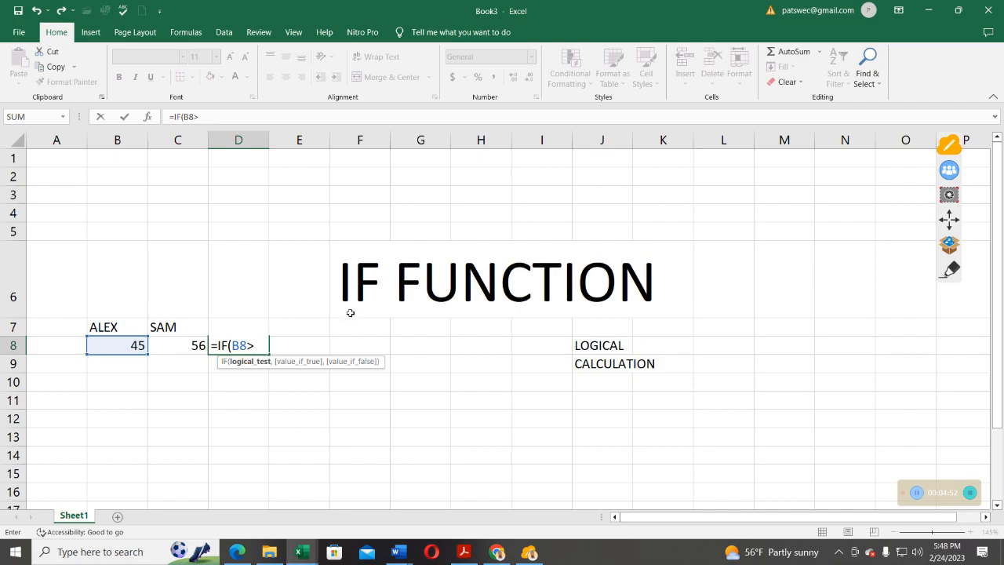
text(C)
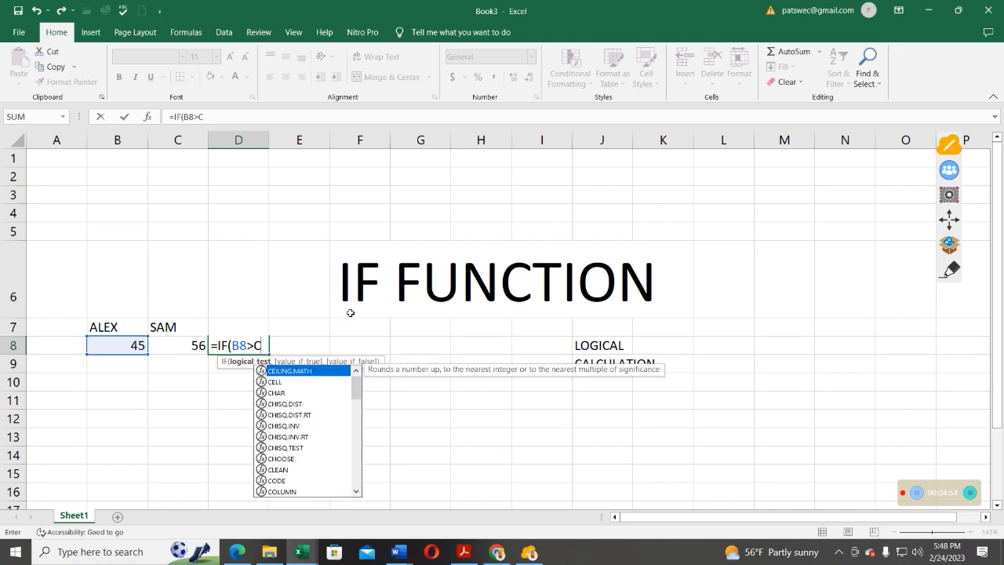
text(8, )
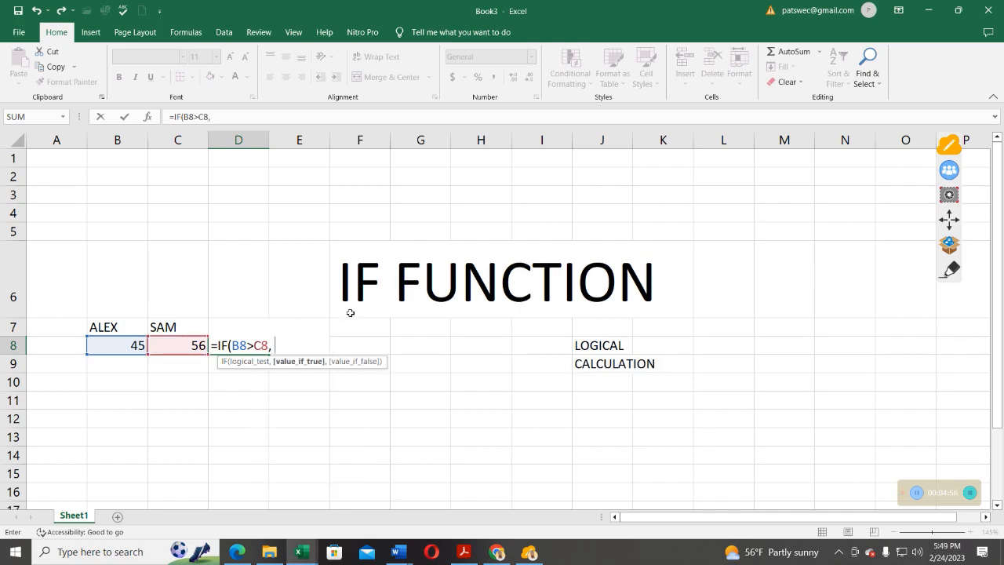
- Complete the IF formula in D8 to return the first person's name followed by "IS GOOD" when true and "NOT GOOD" when false
text("ALEX IS)
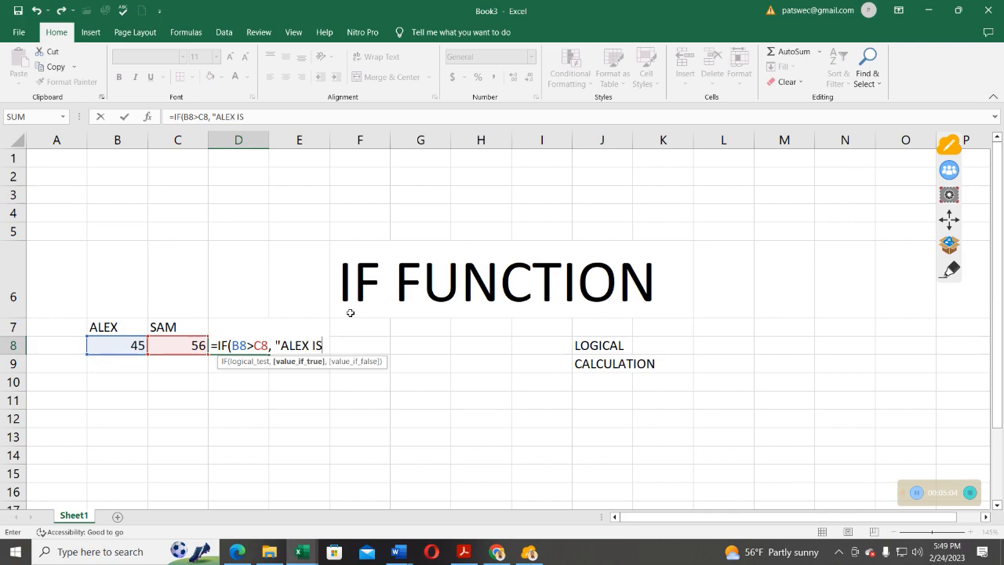
text( GOOD)
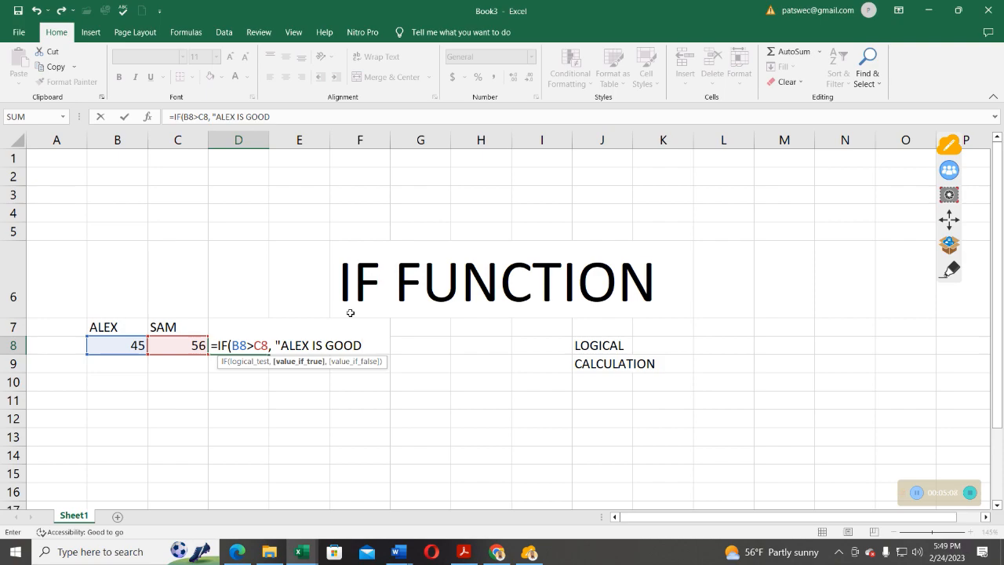
text(")
text(,")
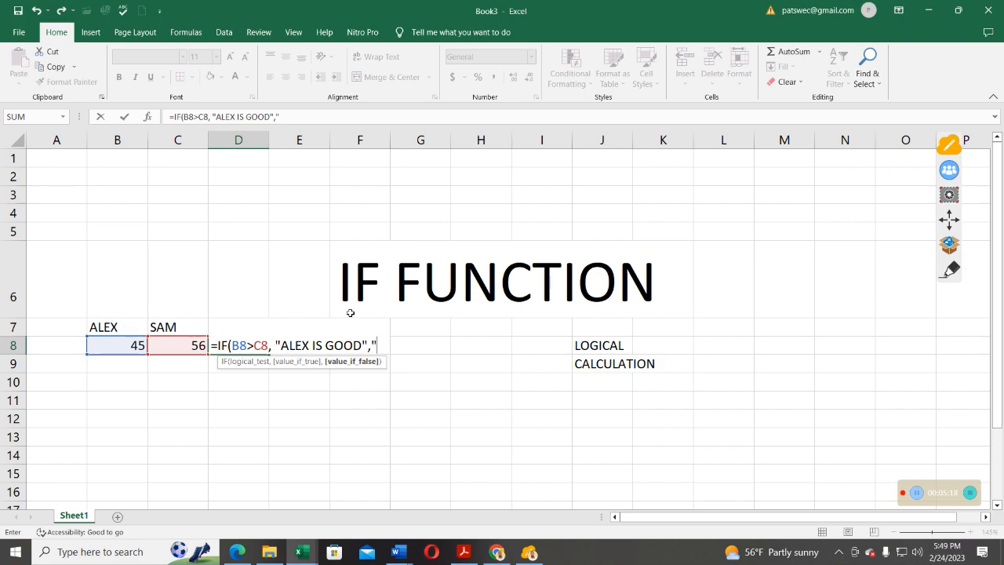
text(NOT GOOD)
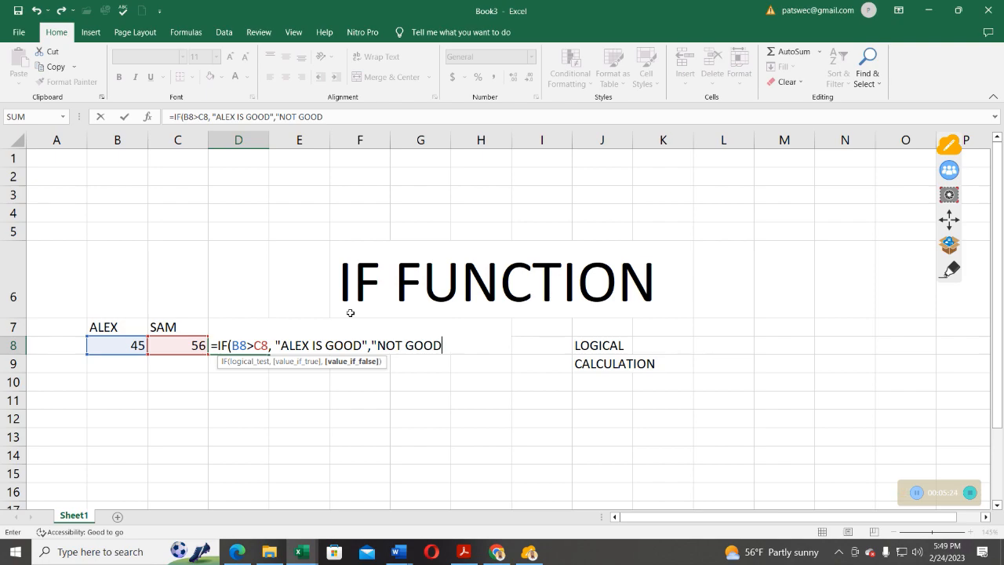
text(TEST)
key(BackSpace)
key(BackSpace)
key(BackSpace)
key(BackSpace)
text())
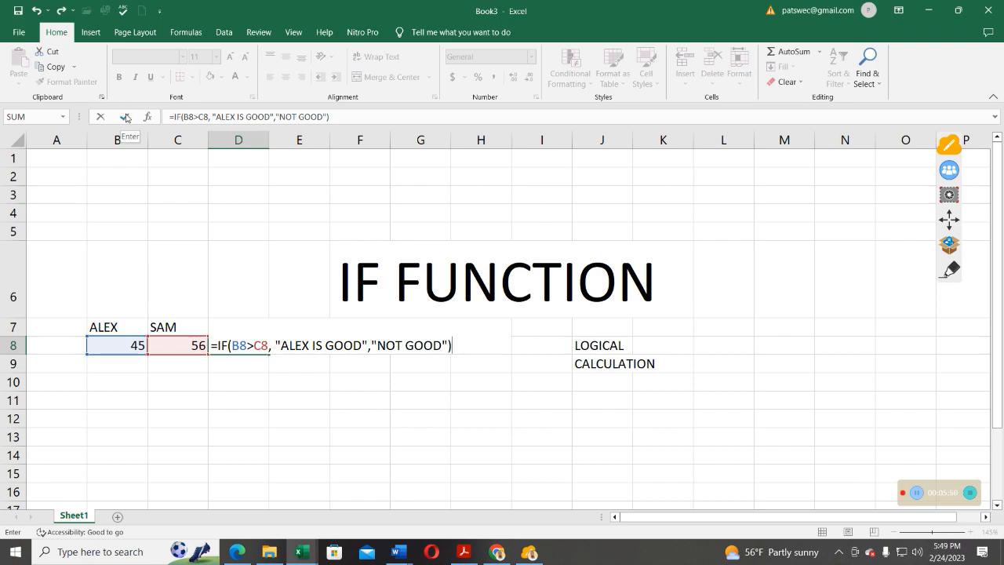
click(125, 117)
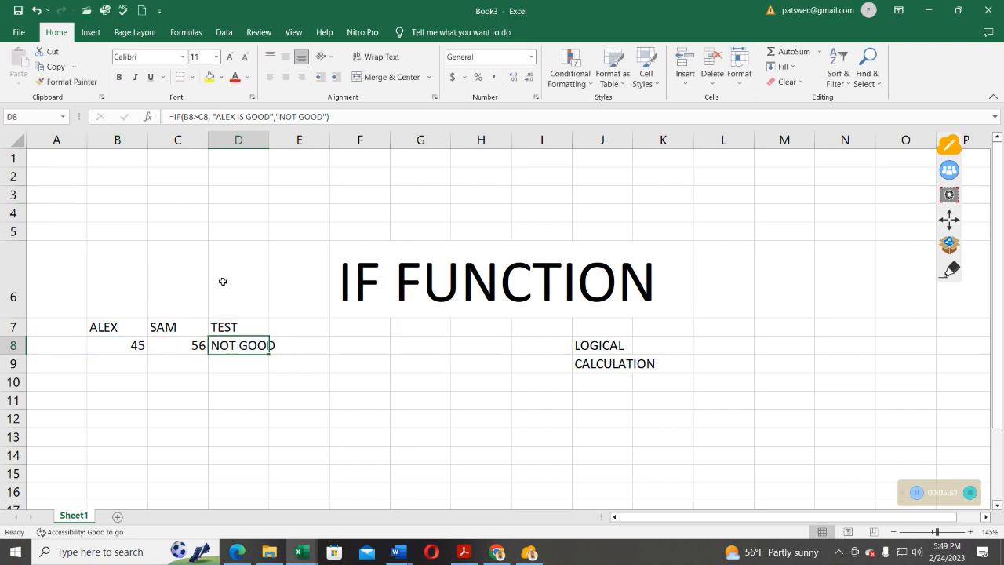
- Widen column D so the IF formula's text fits, and select the first score in B8
drag(269, 141, 297, 141)
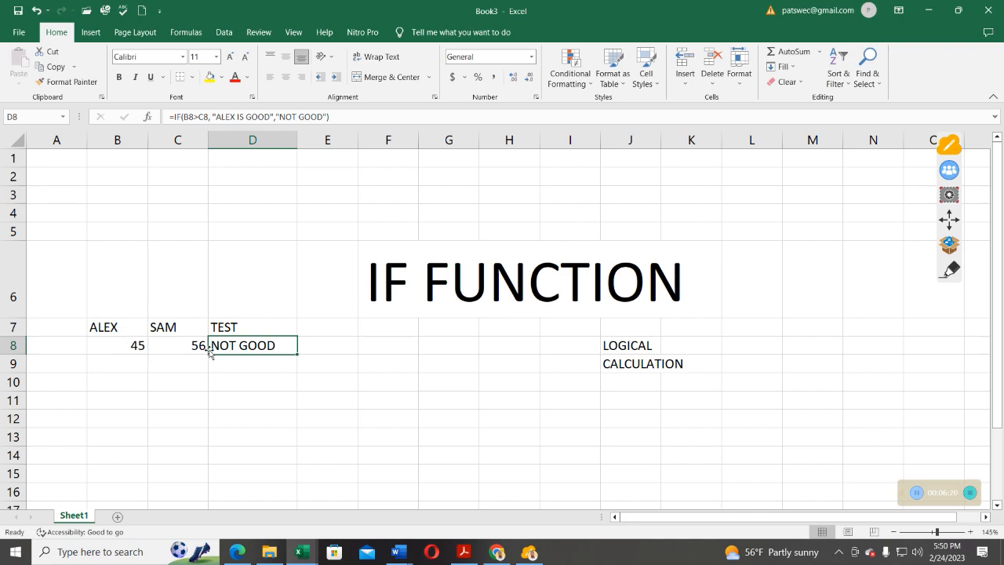
click(130, 343)
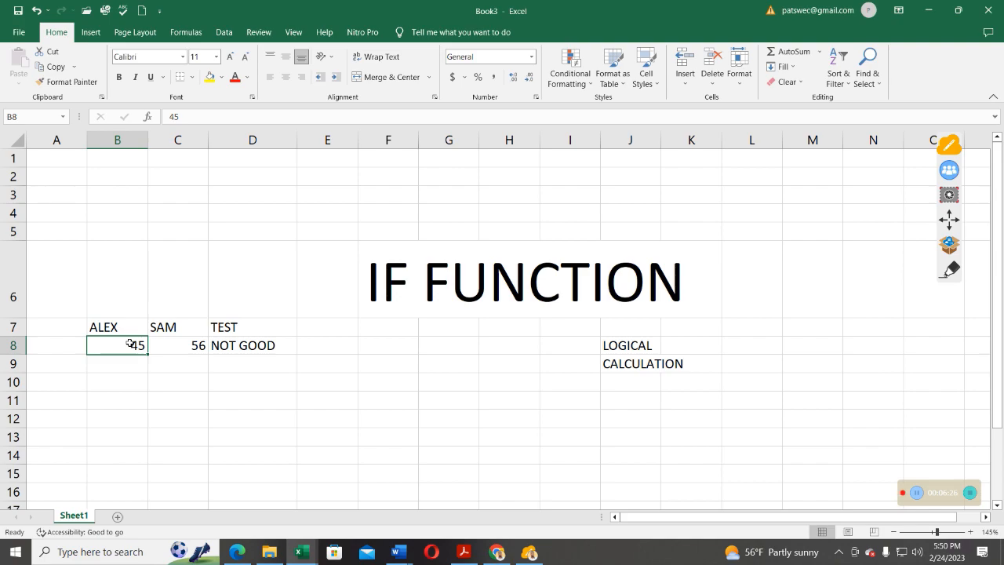
- Set the first person's score in B8 to 67 and check the IF formula in D8
text(67)
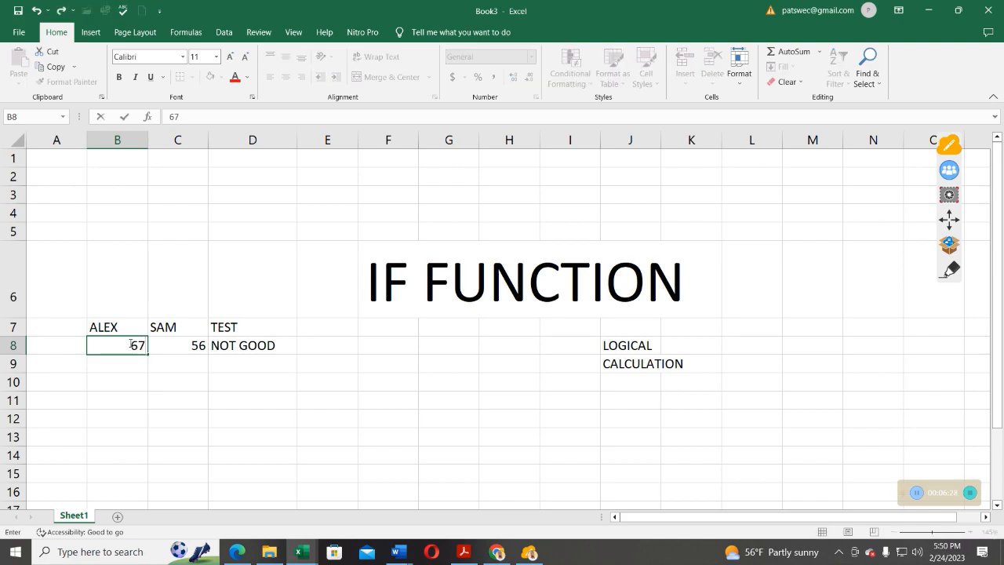
click(123, 118)
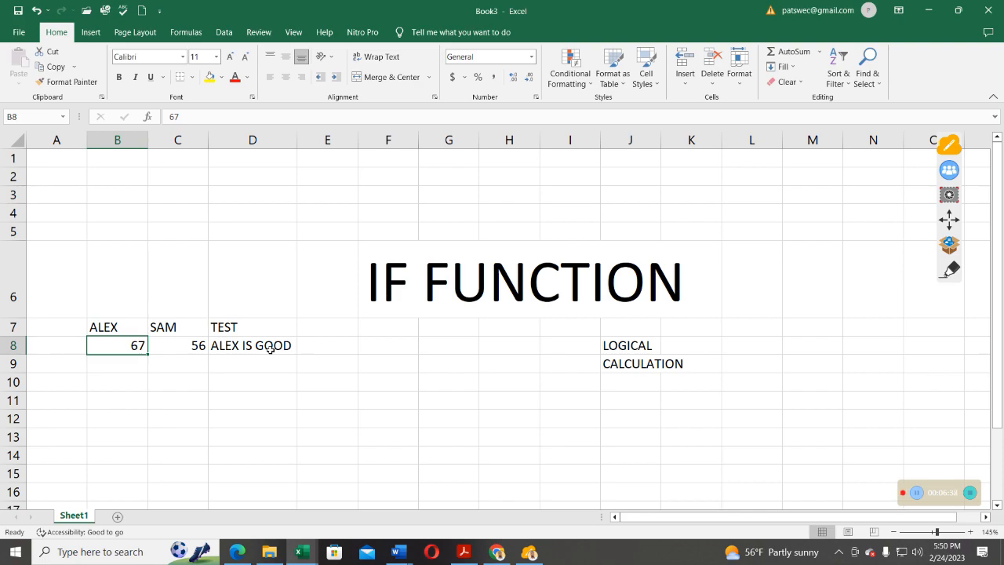
click(271, 349)
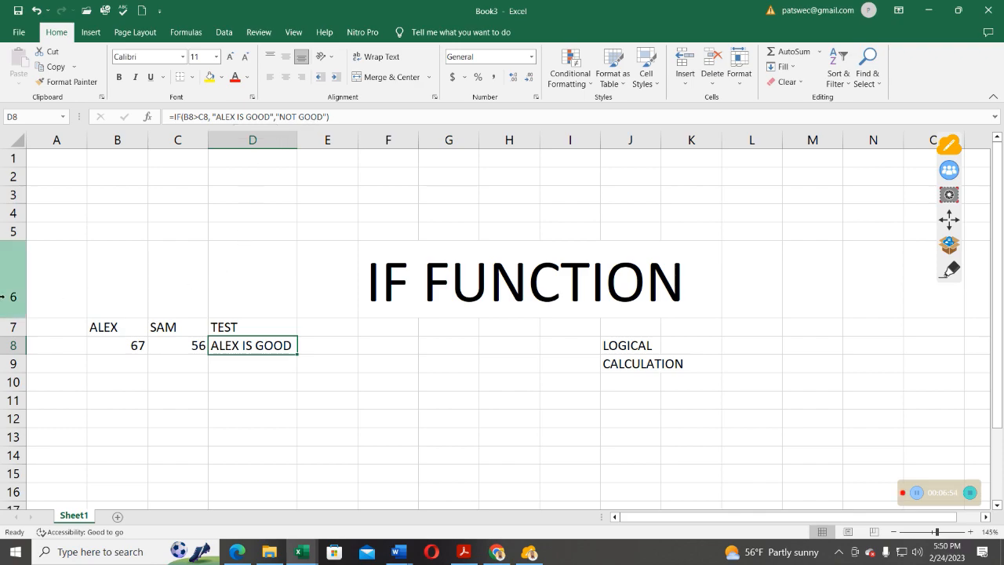
- Set the second person's score in C8 to 80 to test the opposite outcome of the IF formula
click(134, 360)
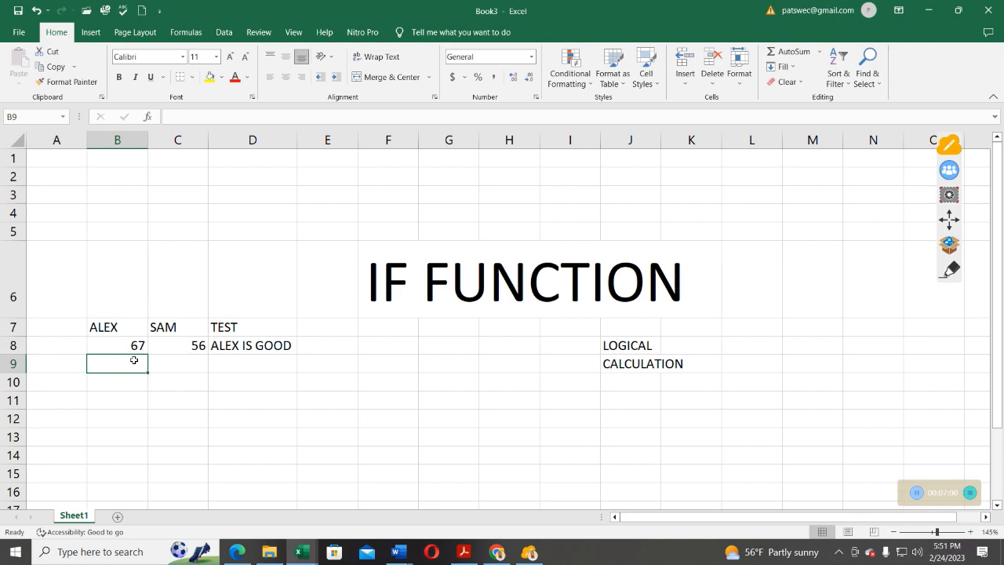
click(197, 346)
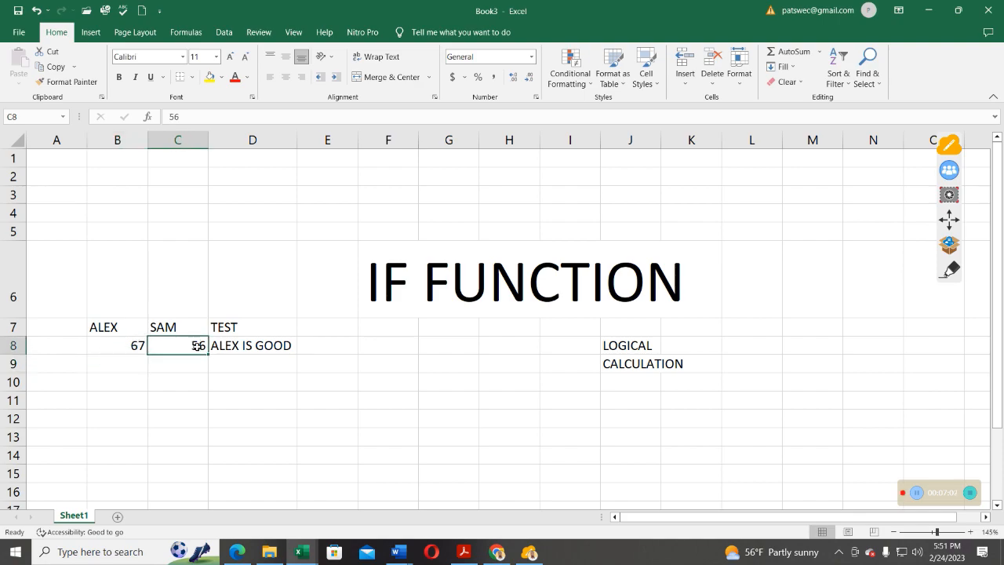
text(80)
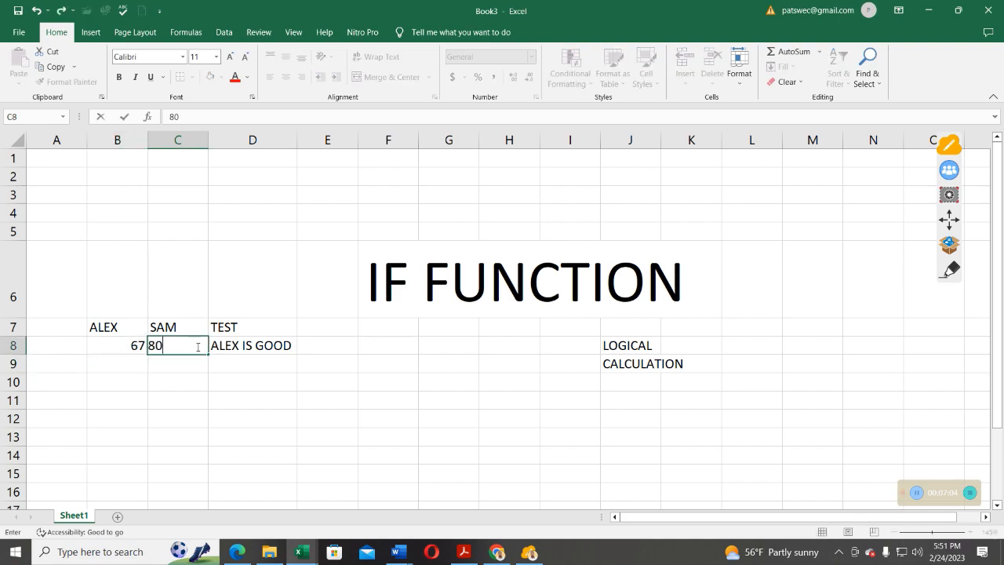
click(217, 380)
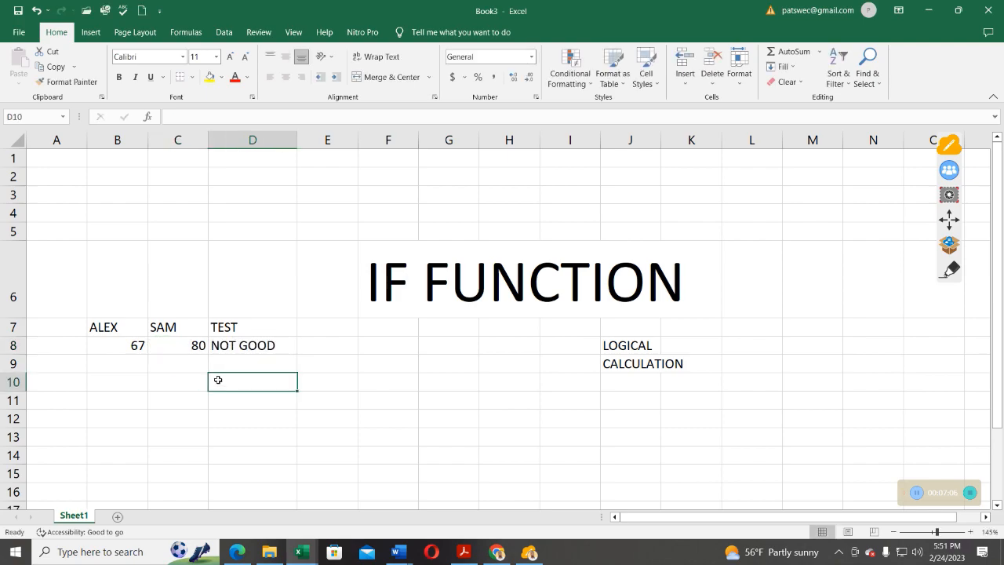
click(193, 347)
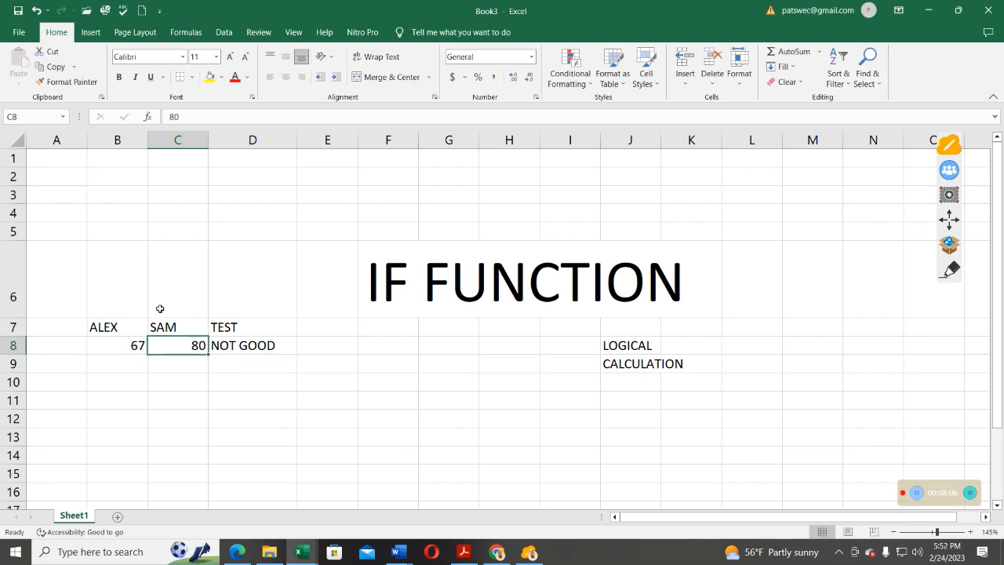
- Clear the old score comparison from A6:E9 and enter the column heading MATH in B7
drag(81, 318, 298, 365)
key(Delete)
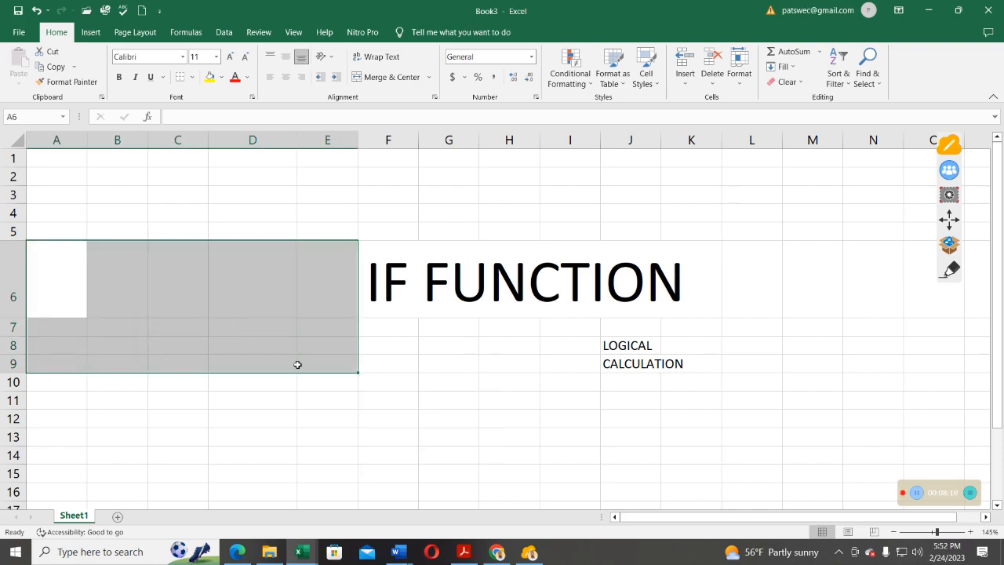
click(106, 332)
text(MATH)
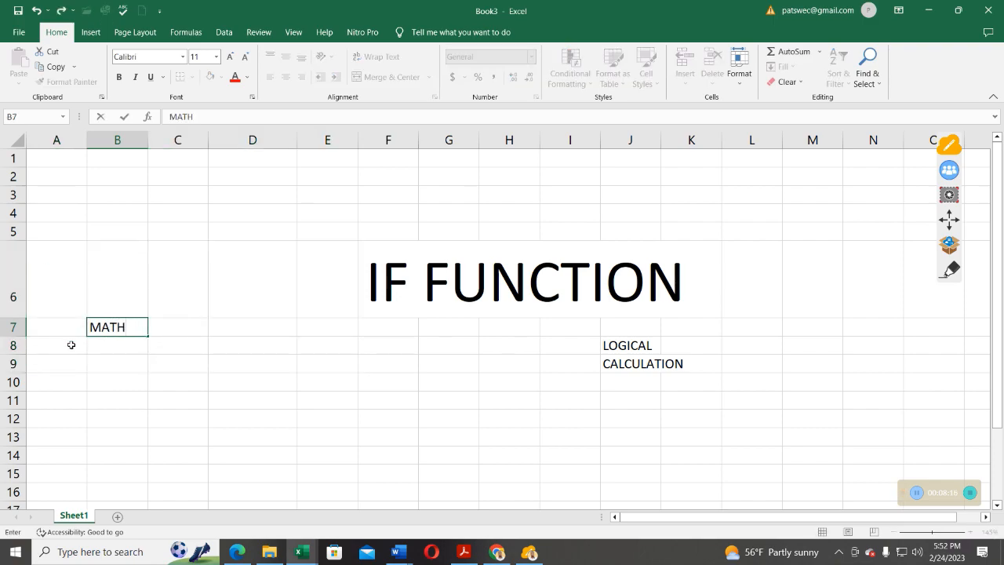
- Enter the row labels A, B, C, D and J in cells A8 to A12
click(71, 346)
text(A)
click(65, 365)
text(B)
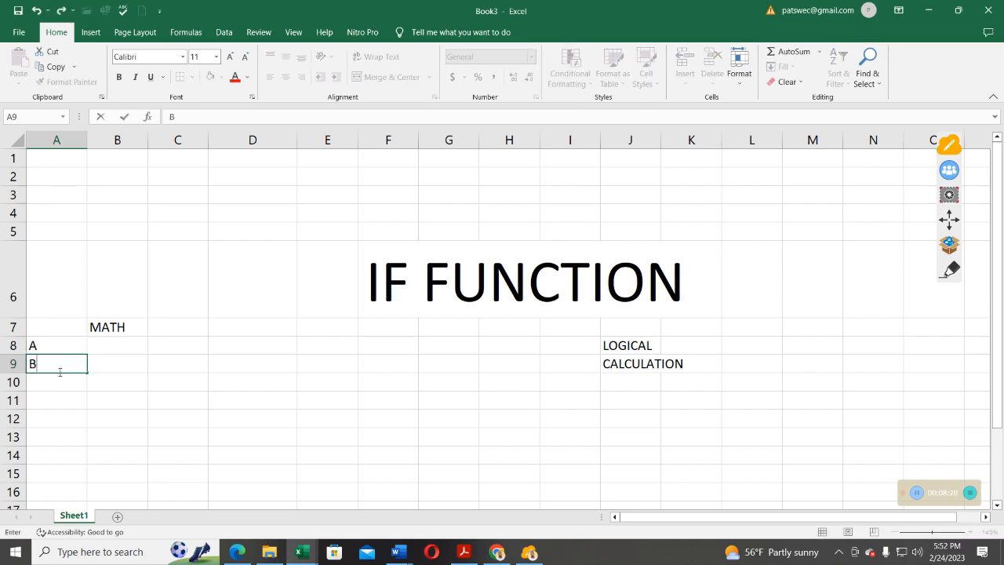
click(52, 382)
text(C)
click(49, 399)
text(D)
click(43, 419)
text(J)
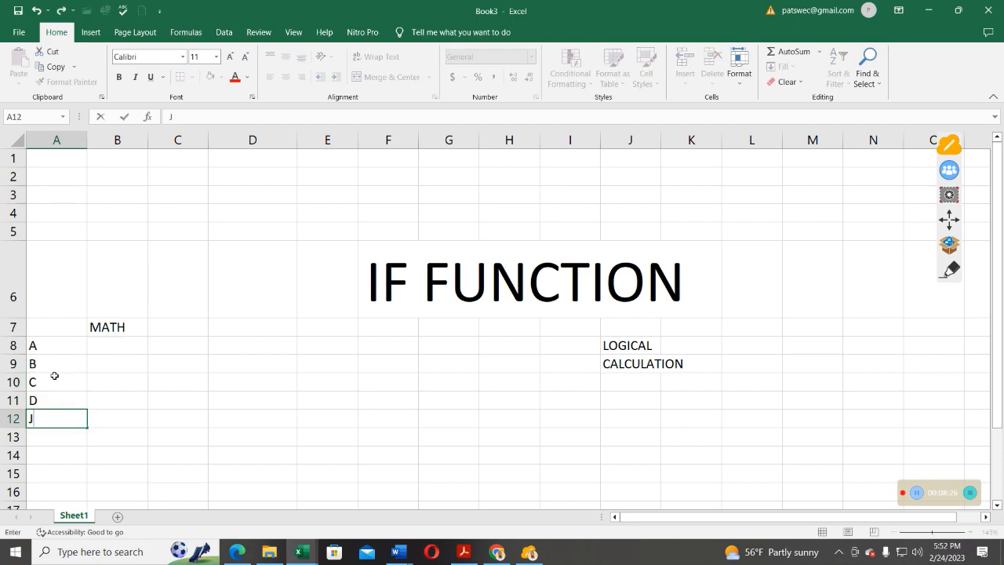
click(55, 348)
click(48, 368)
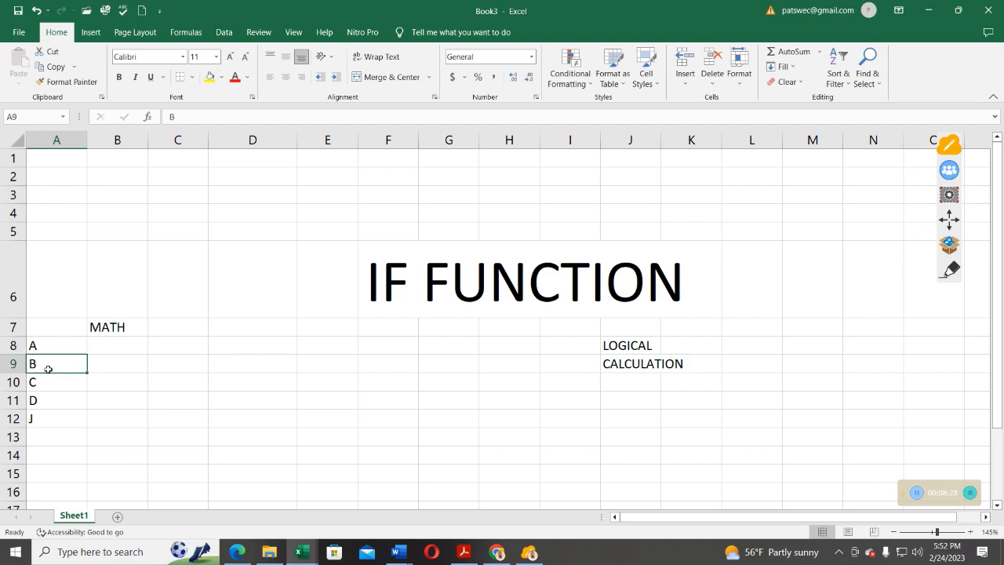
click(48, 385)
click(49, 401)
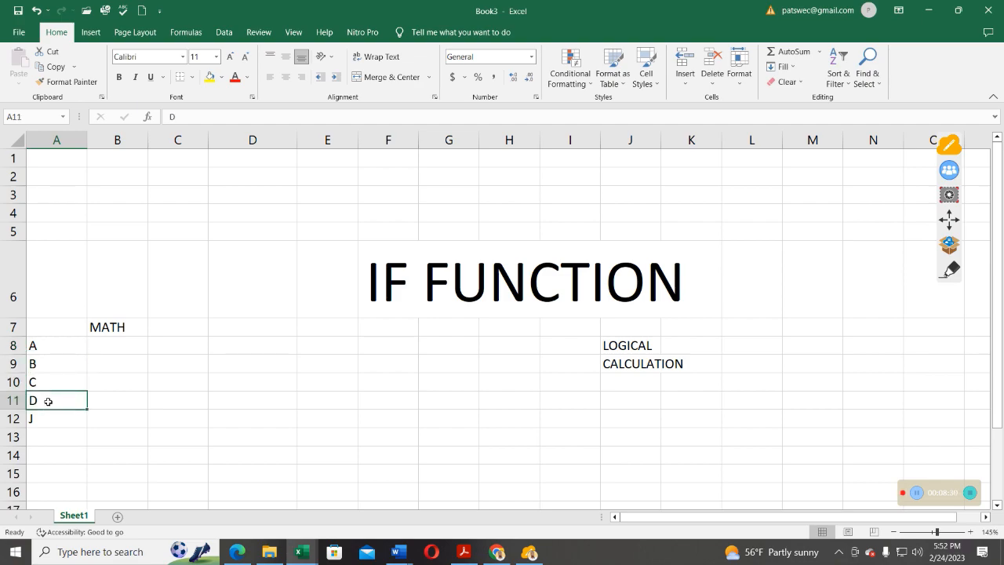
click(46, 420)
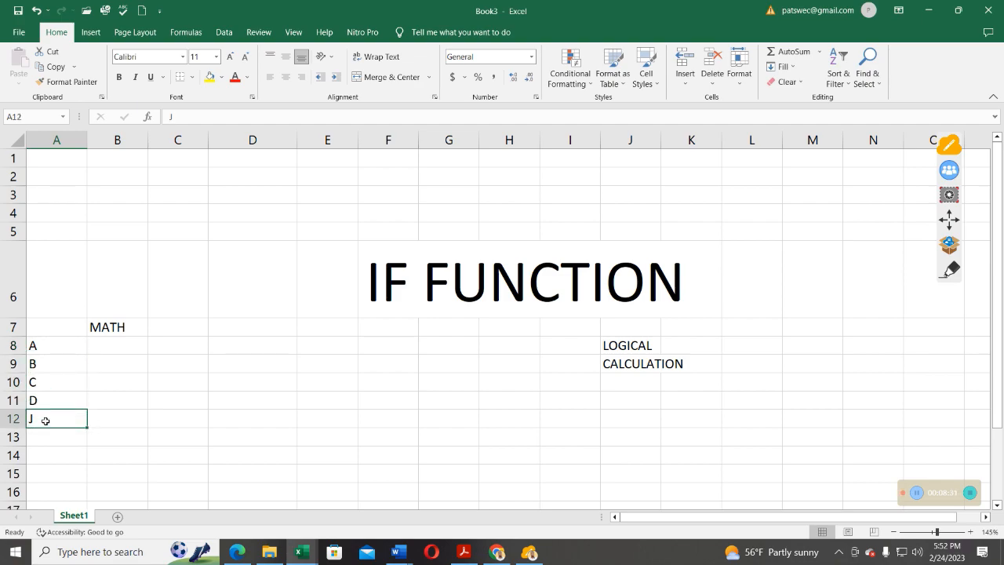
- Fill the MATH column with the scores 56, 78, 45, 90 and 24 in cells B8 to B12
click(113, 347)
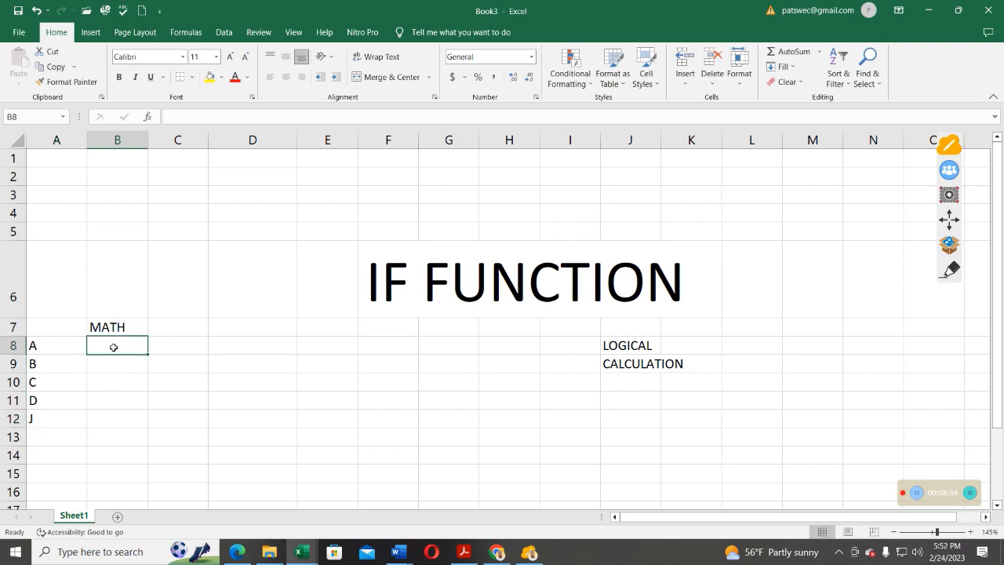
text(56)
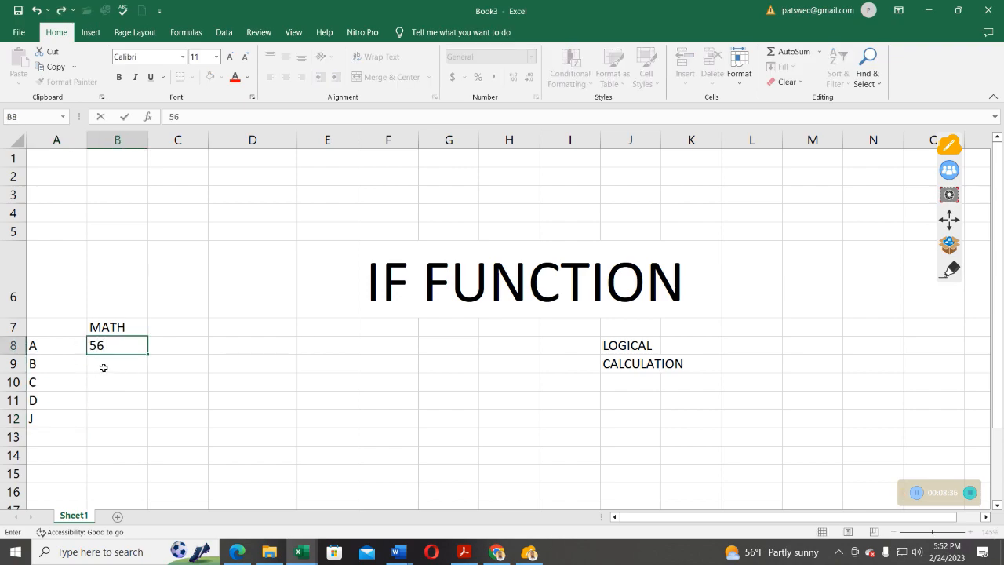
click(102, 367)
text(78)
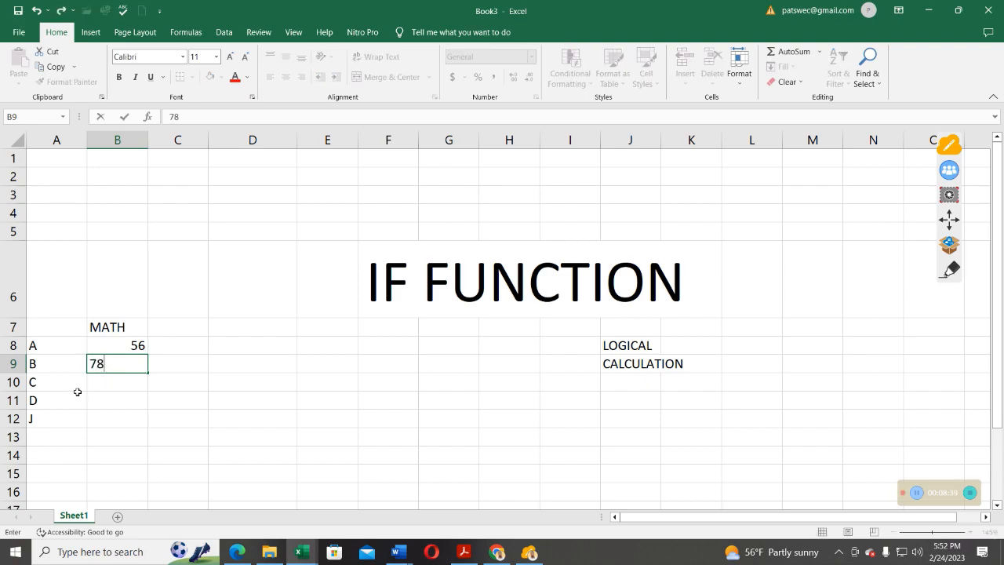
click(111, 380)
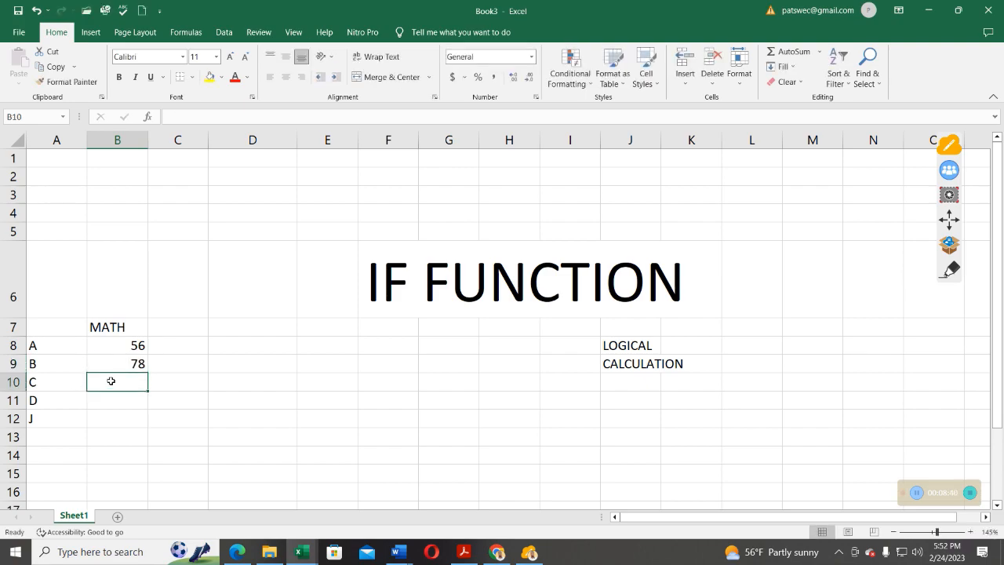
text(45)
click(101, 398)
text(90)
click(119, 421)
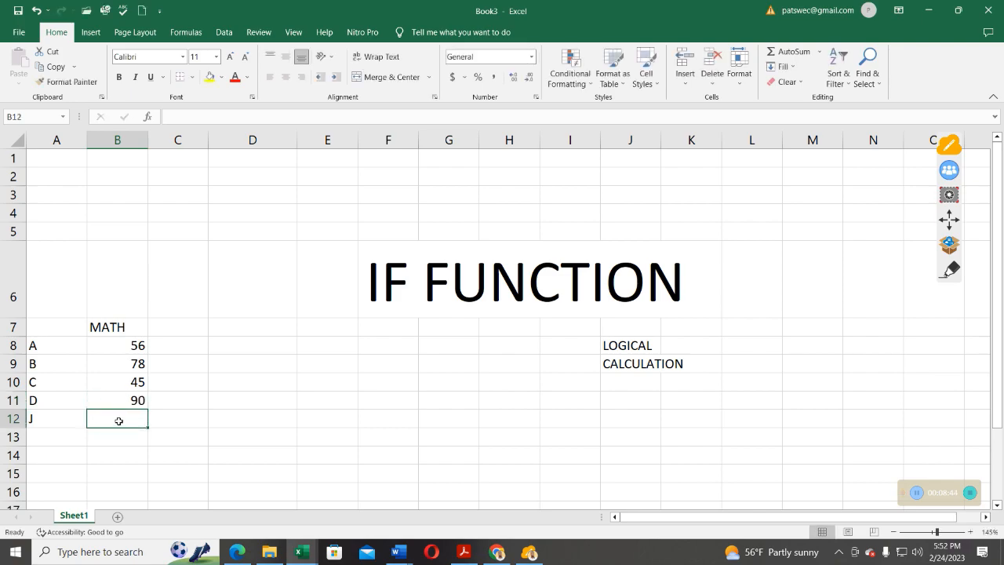
text(24)
click(181, 422)
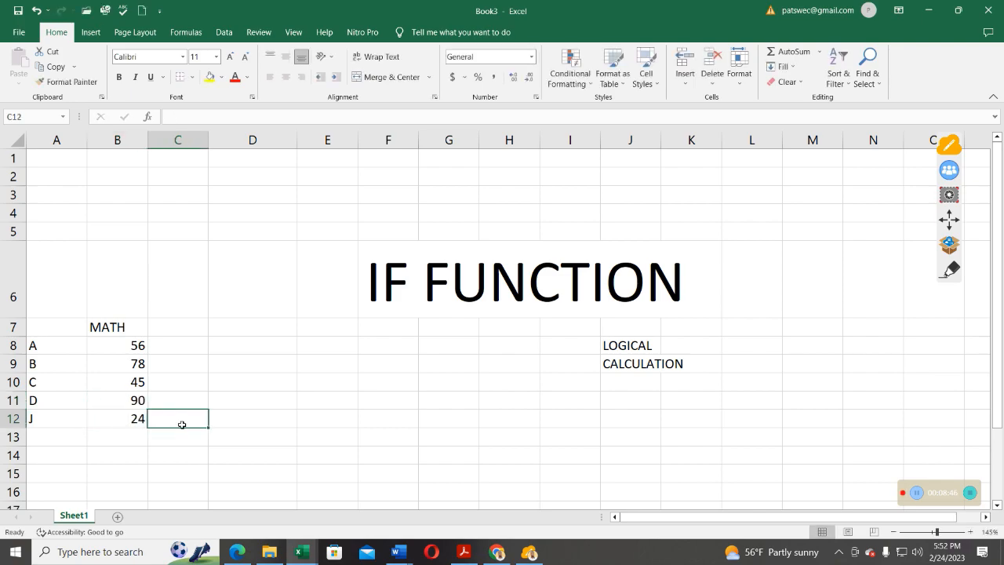
- Add the column headings GRADE in C7 and REMARKS in D7
click(187, 326)
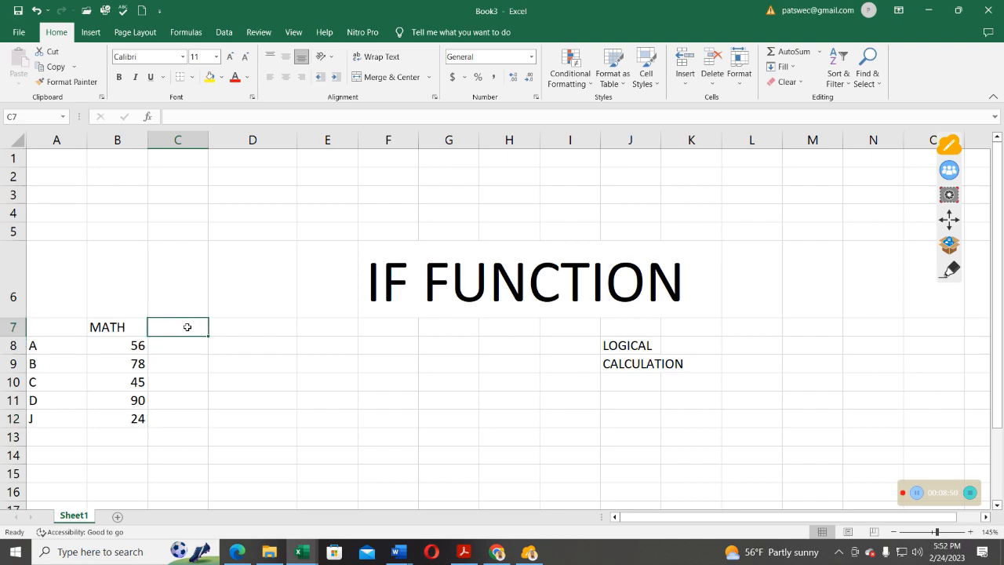
text(GRADE)
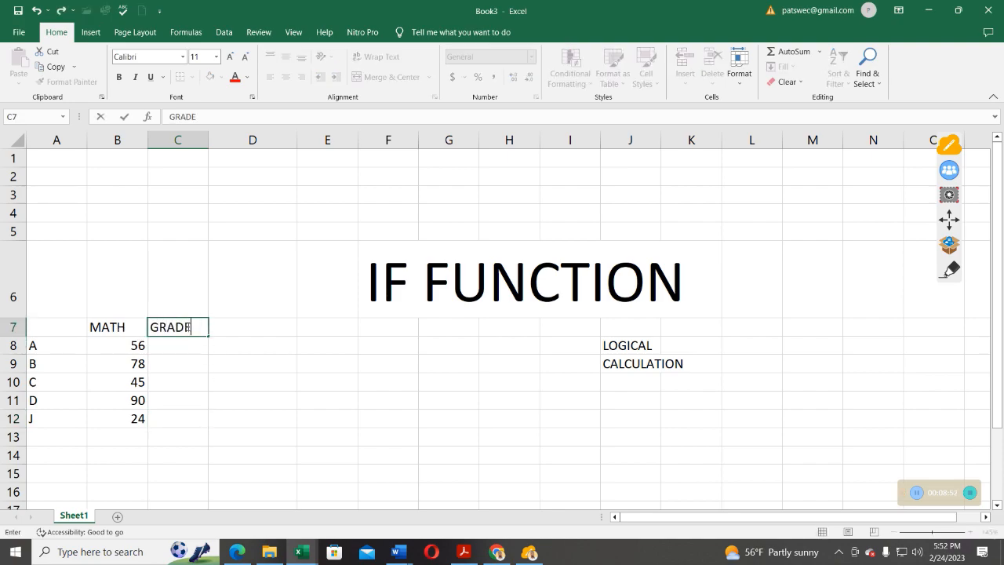
click(235, 325)
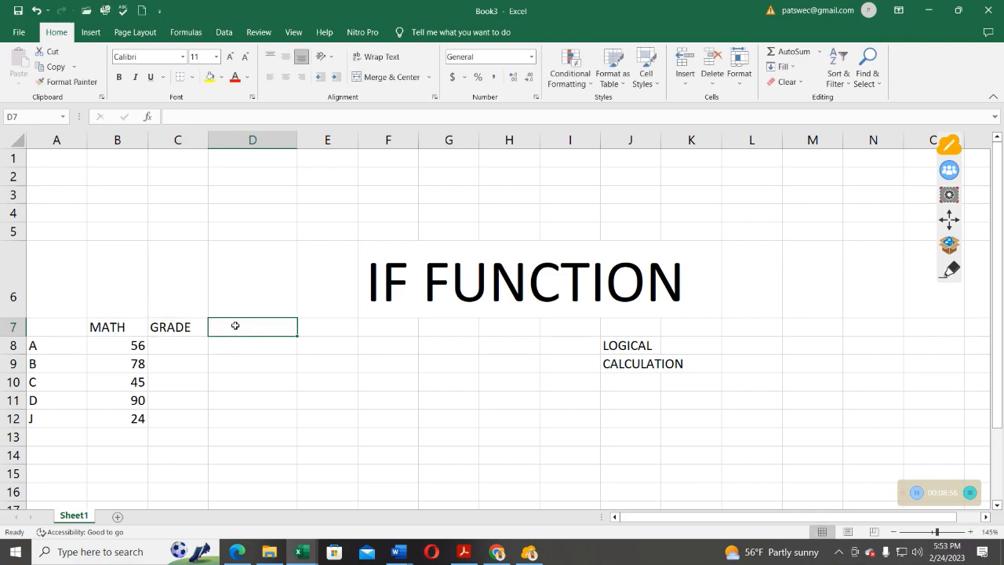
text(RE)
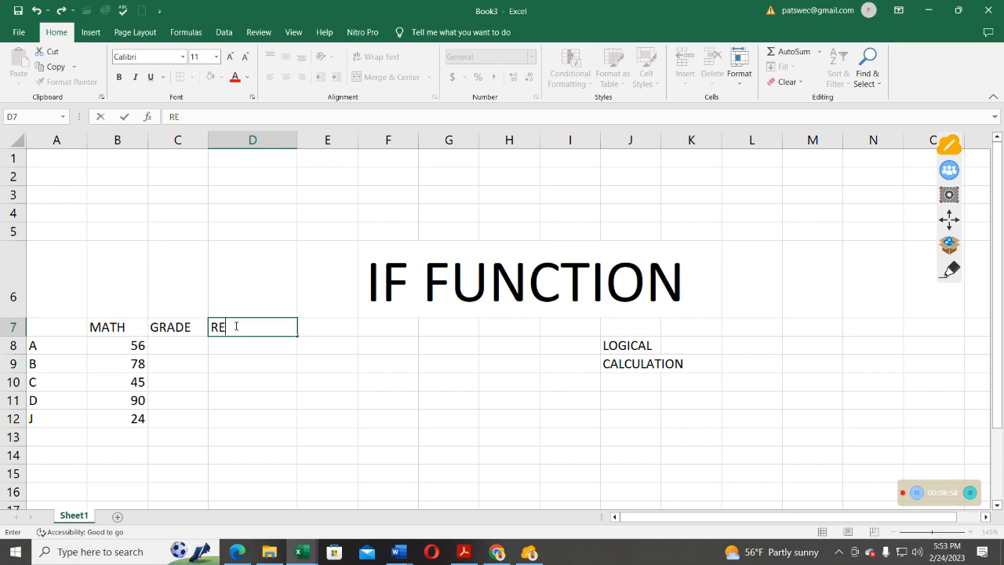
text(MARKS)
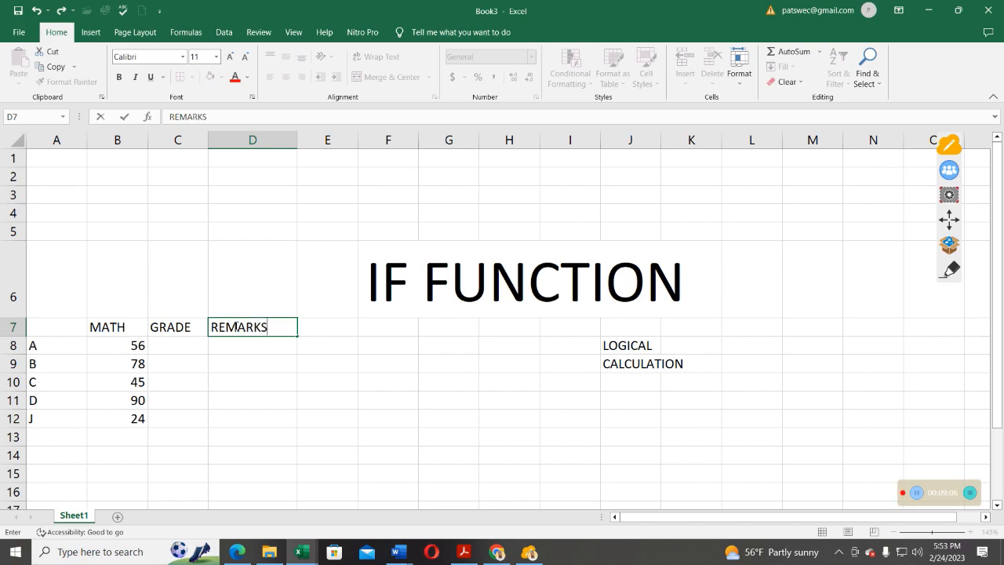
click(168, 328)
click(240, 328)
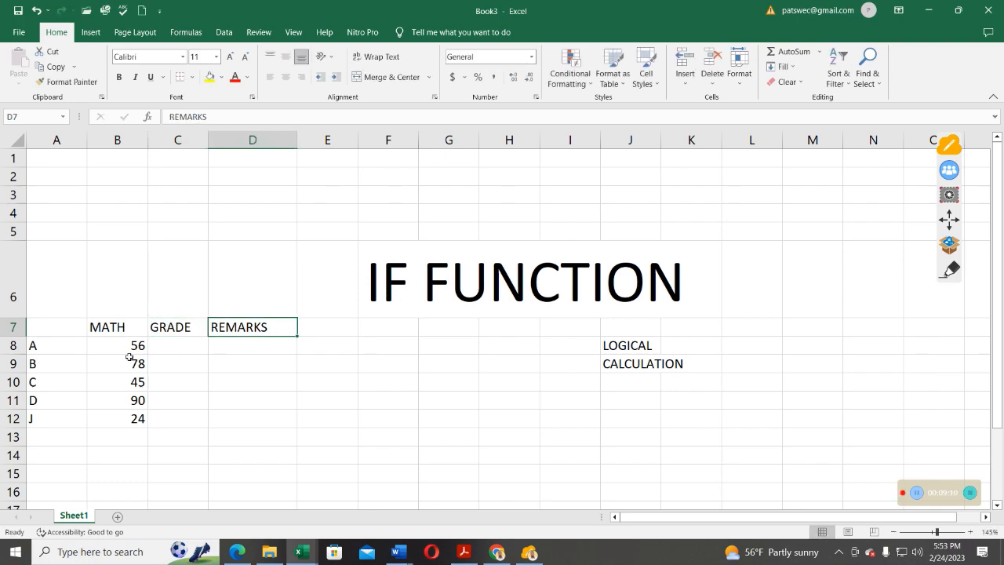
- Start an IF formula in C8 under GRADE that returns "D1" when B8>75
click(180, 348)
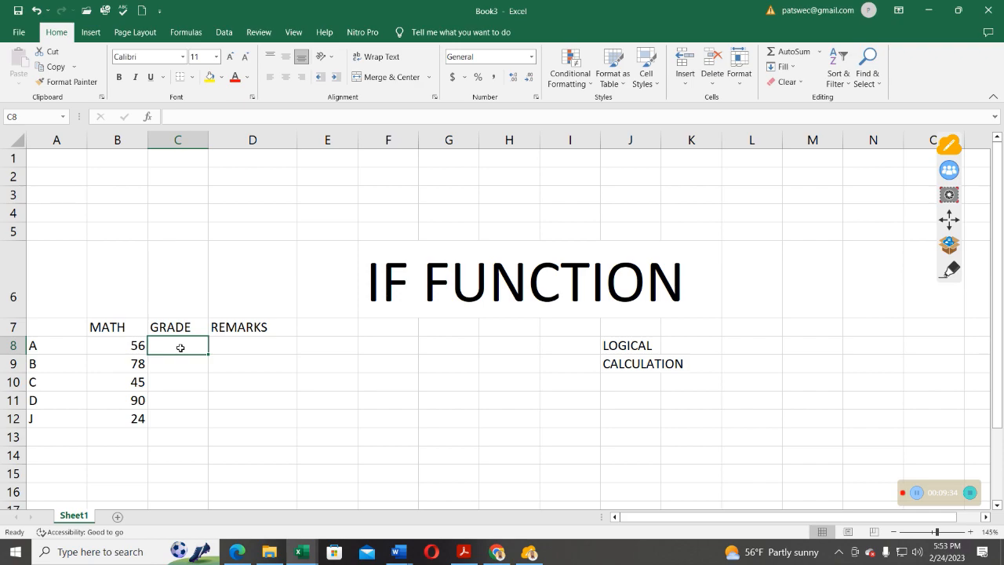
text(=IF)
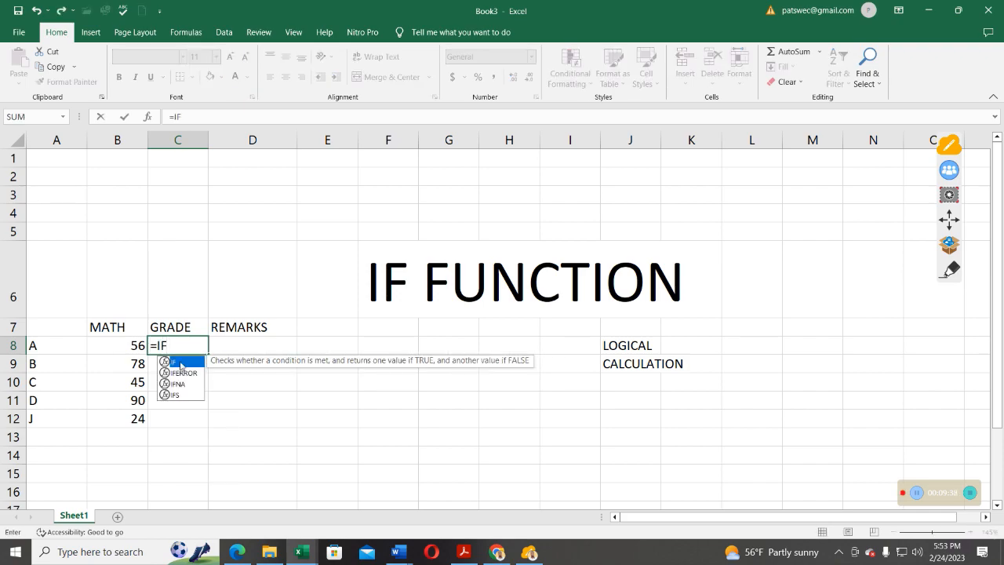
double_click(180, 362)
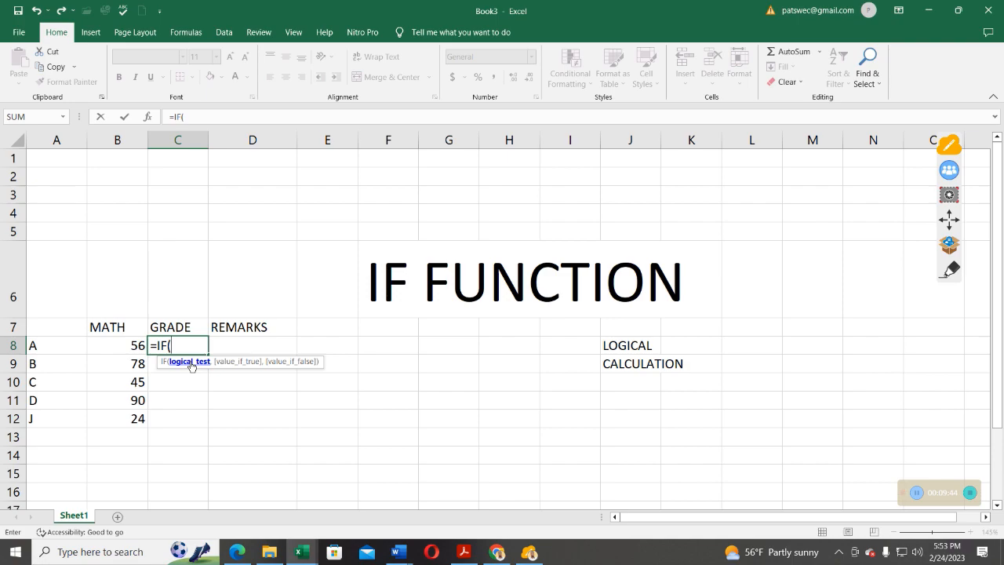
text(B)
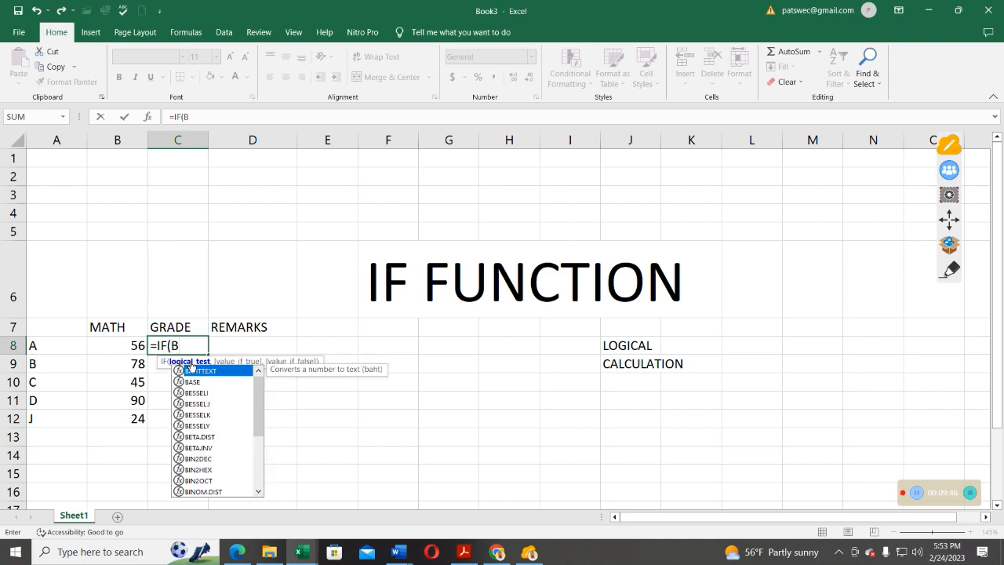
text(8)
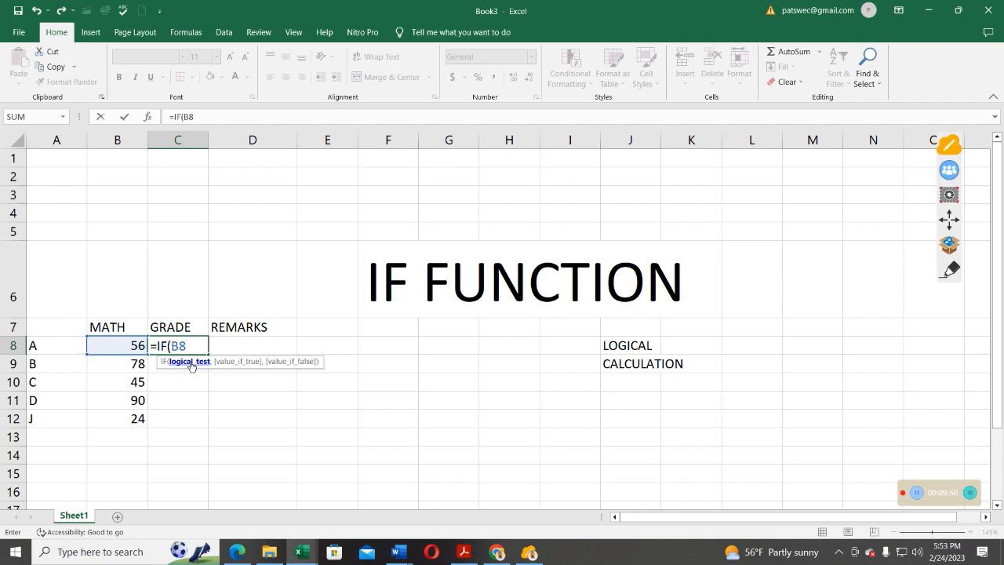
text(>)
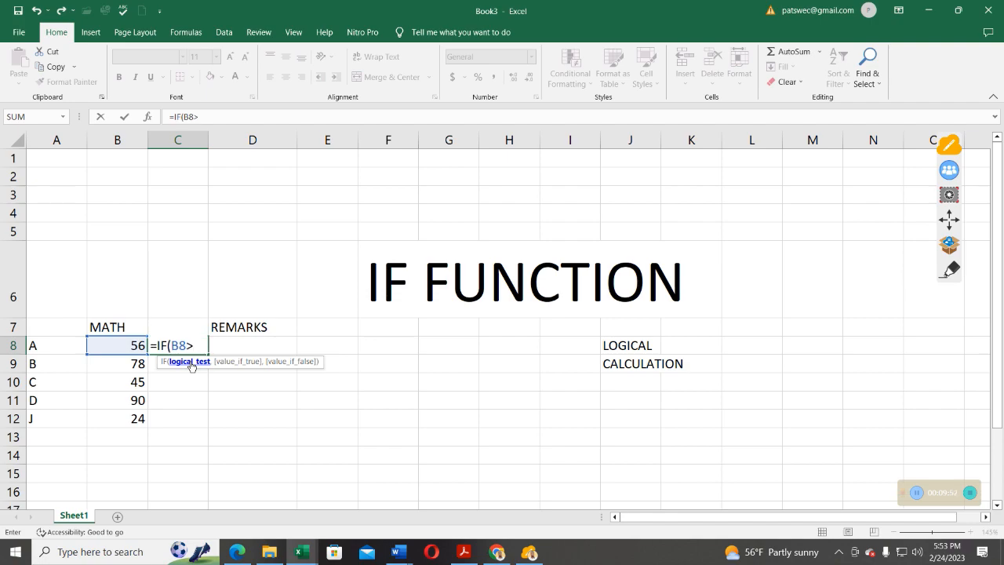
text(75,)
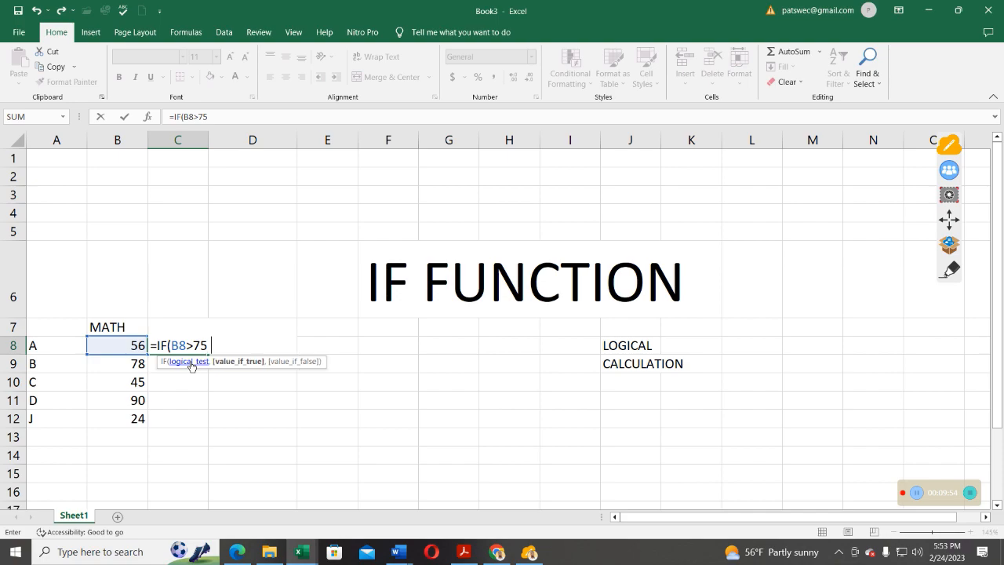
text("D1")
- Extend the C8 formula with a nested IF that returns "D2" when B8>70
text(IF)
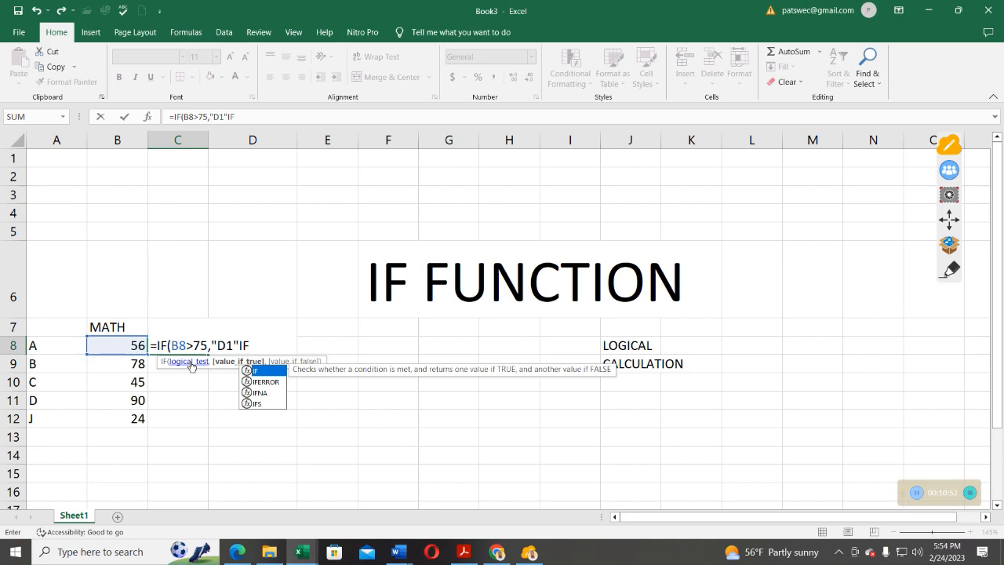
text(()
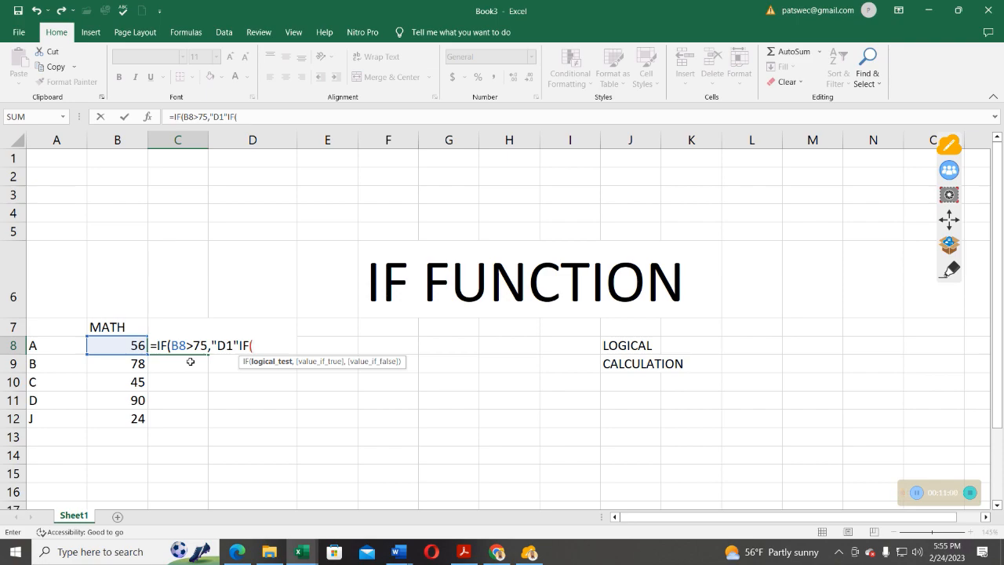
text(B)
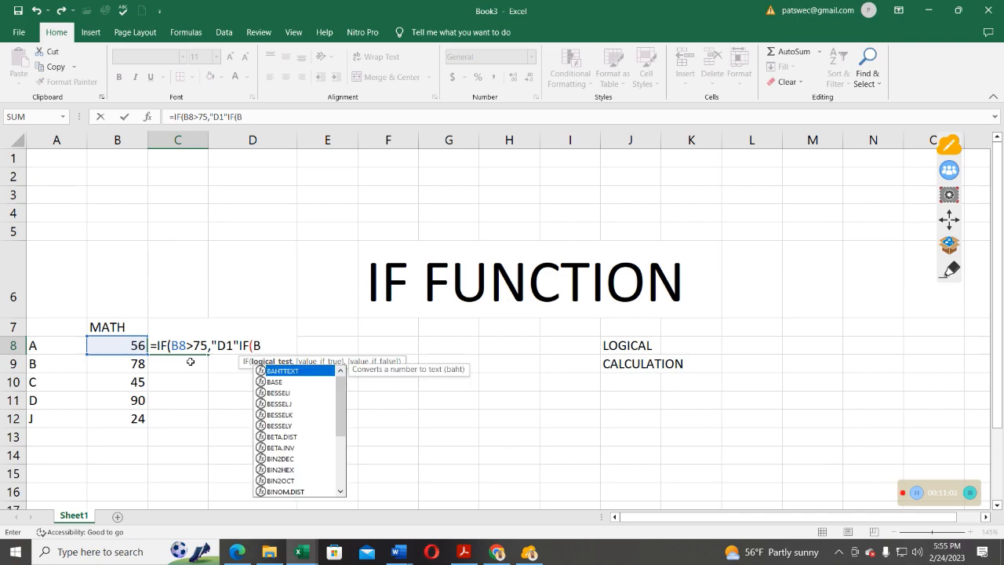
text(8)
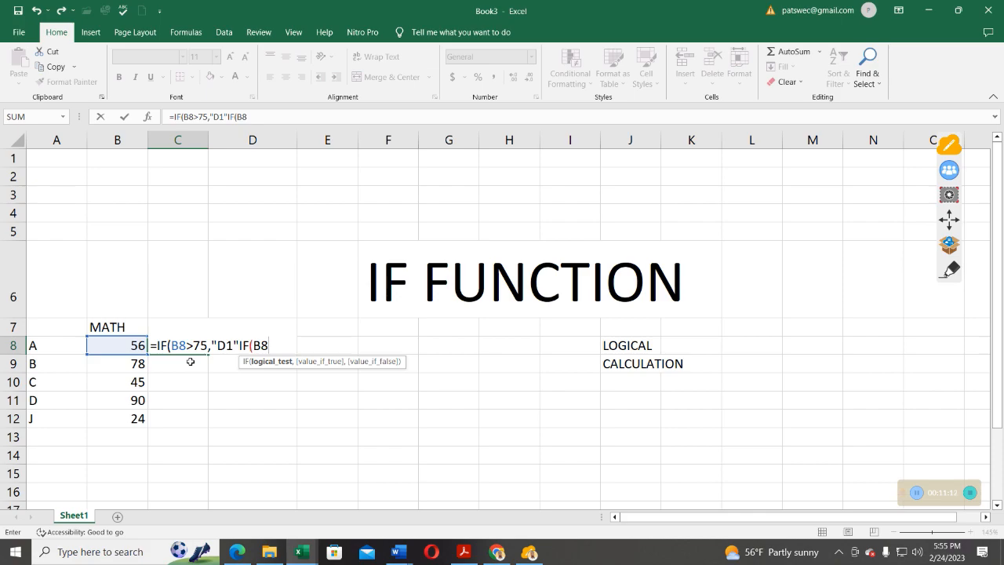
text(>)
text(70,)
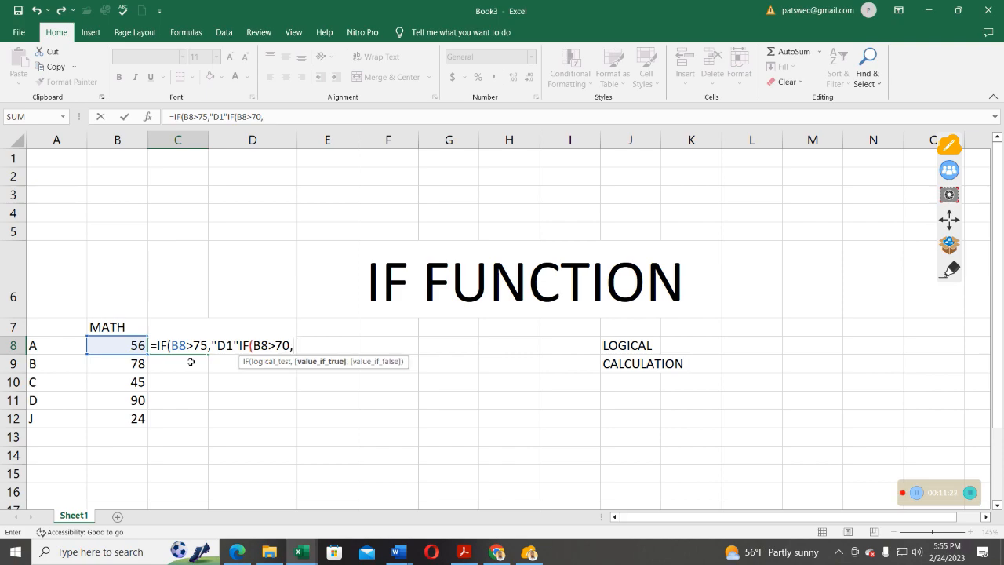
text("D2",)
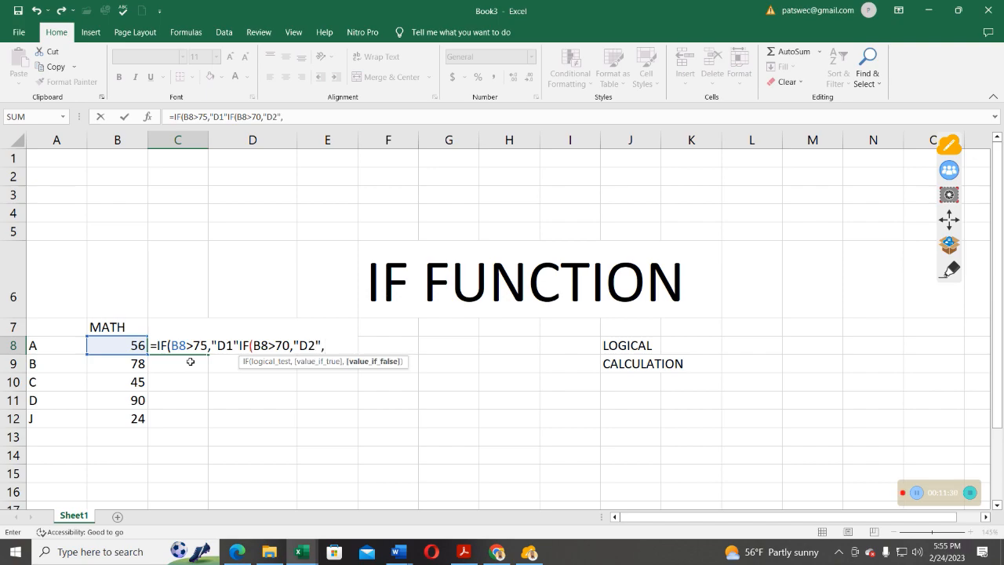
- Add a nested IF to the C8 formula returning "C3" when B8>65
text(IF)
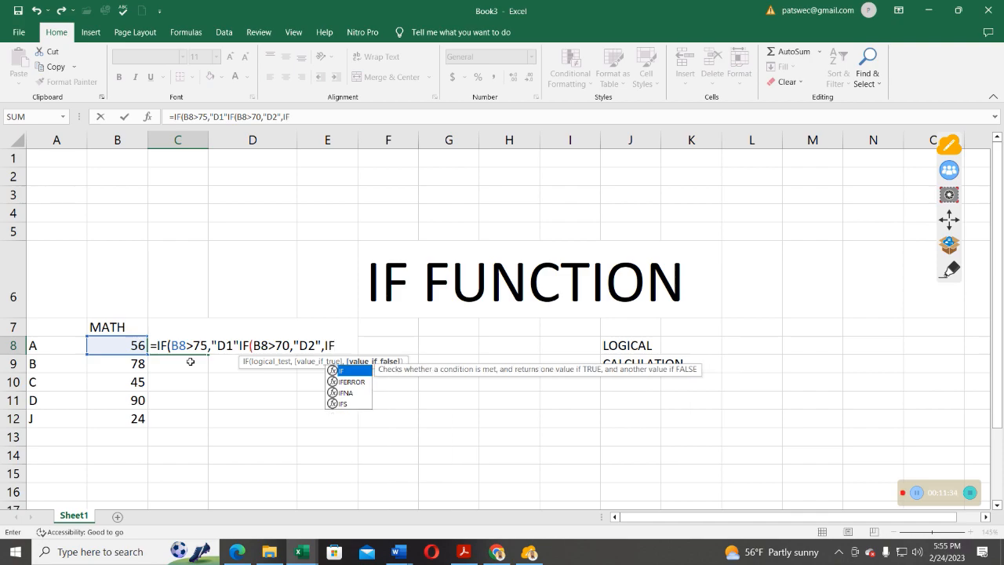
text((B)
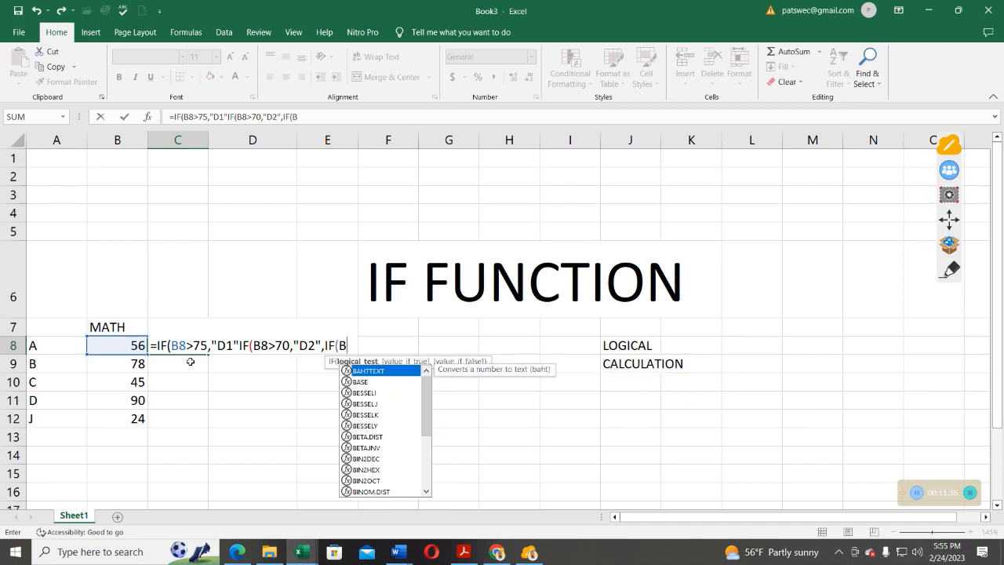
text(8)
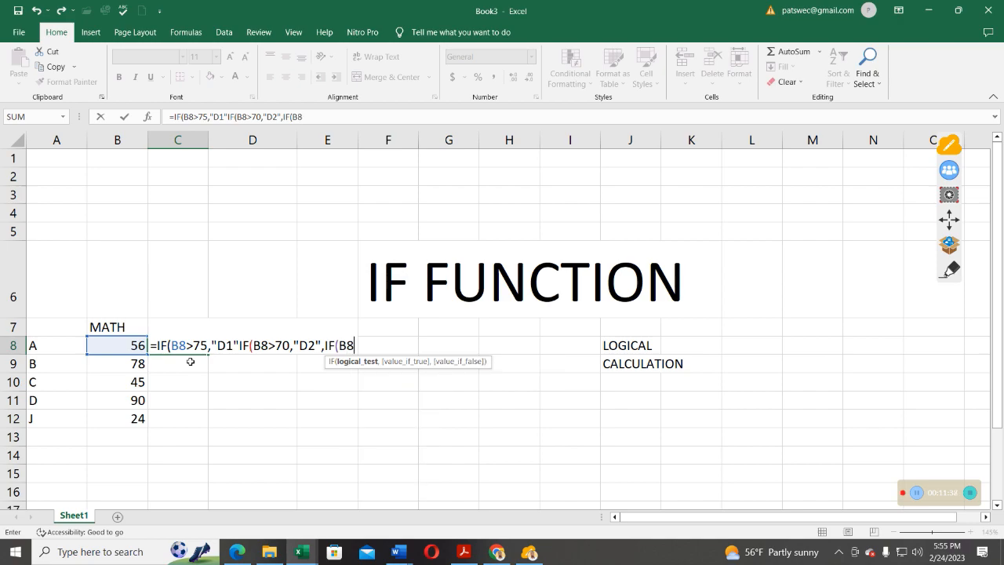
text(>)
text(65,"C3)
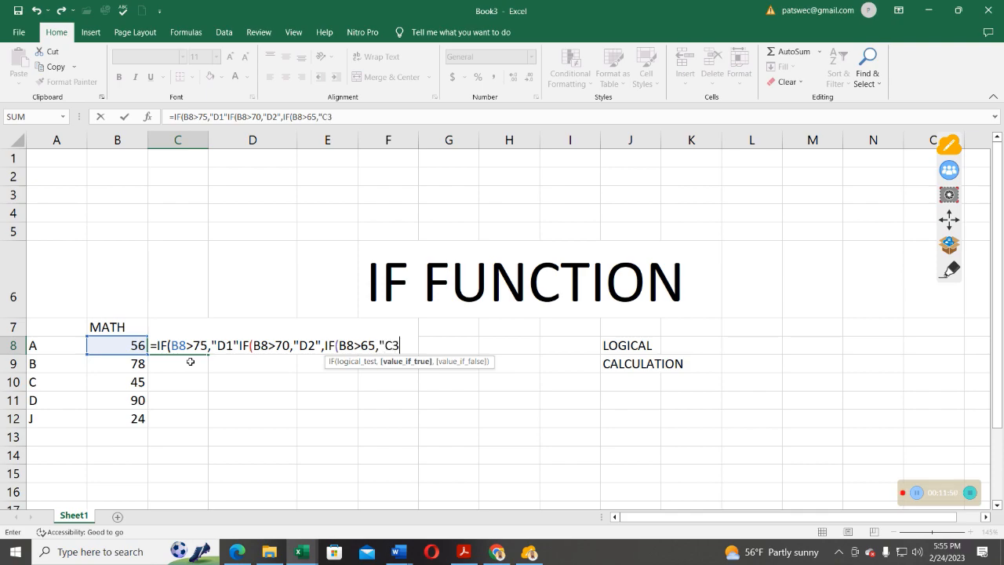
text(",IF)
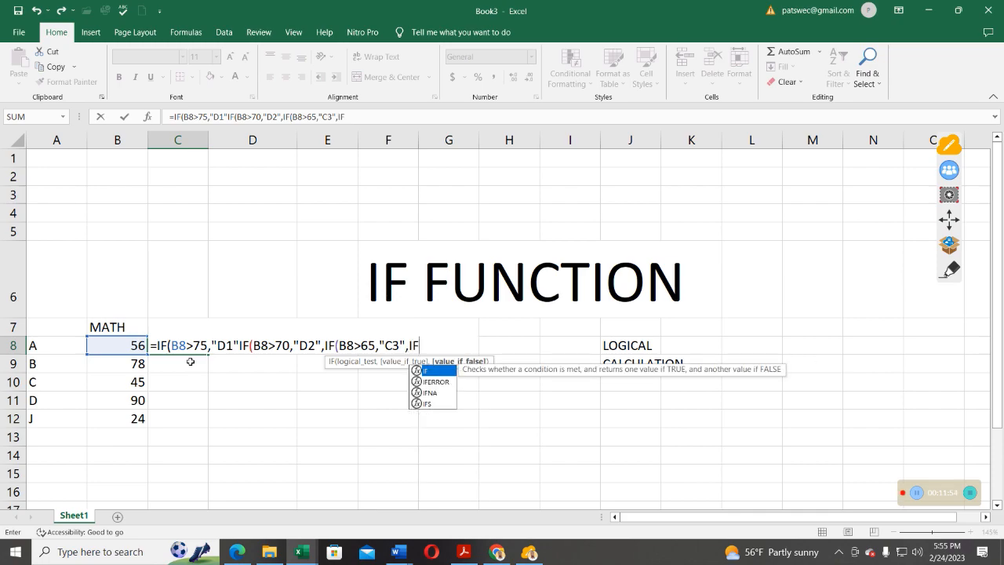
- Add the B8>60 condition with the grade "C4" to the nested IF formula in C8
text((B)
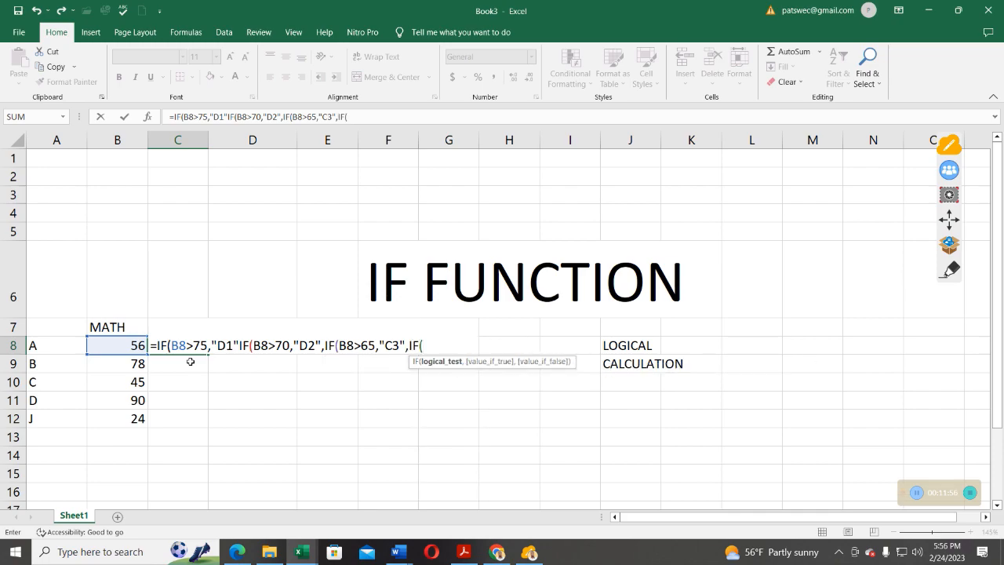
text(8)
text(?)
text(60)
key(BackSpace)
key(BackSpace)
key(BackSpace)
text(>60,)
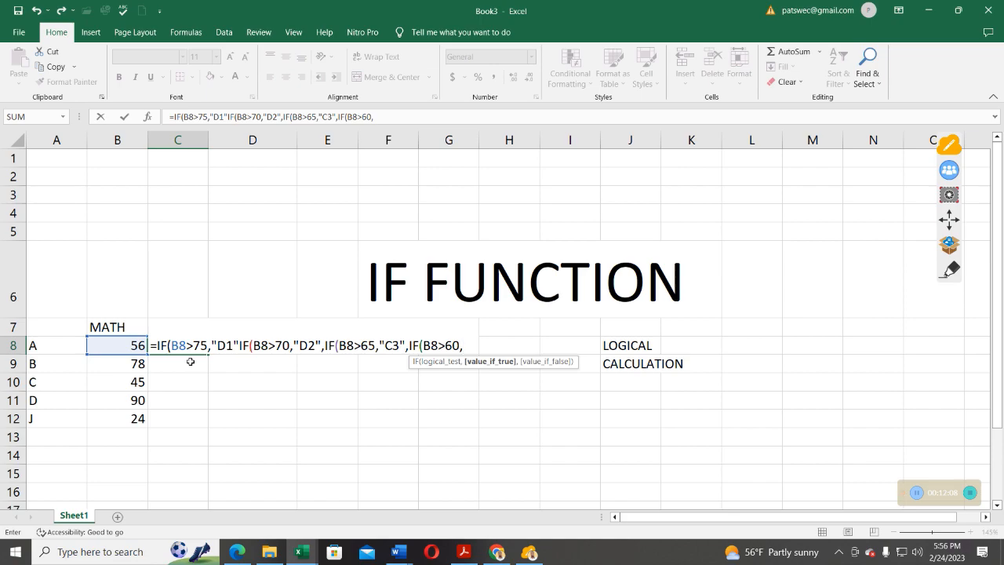
text("C4",IF)
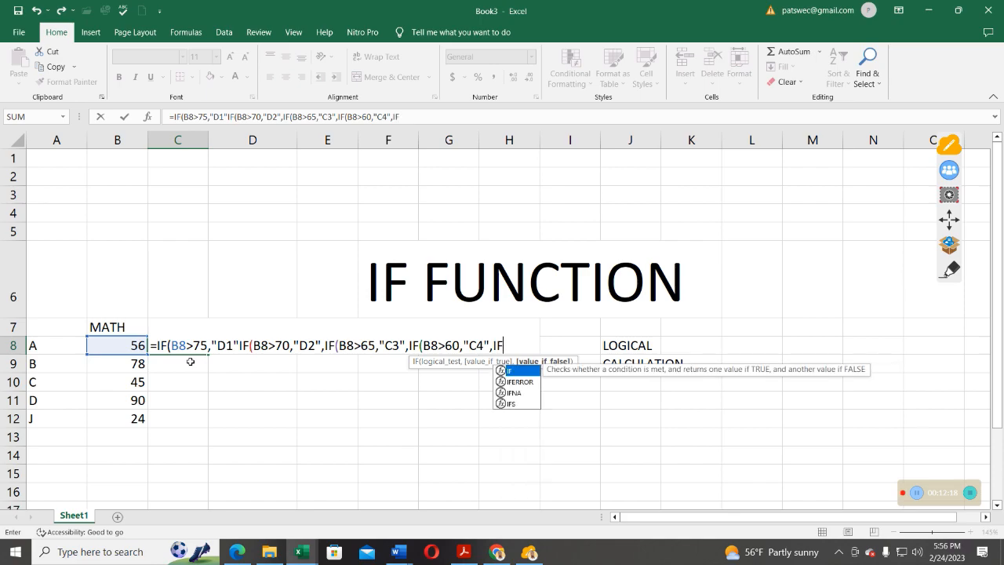
- Add the B8>55 condition with the grade "C5" to the nested IF formula in C8
text(()
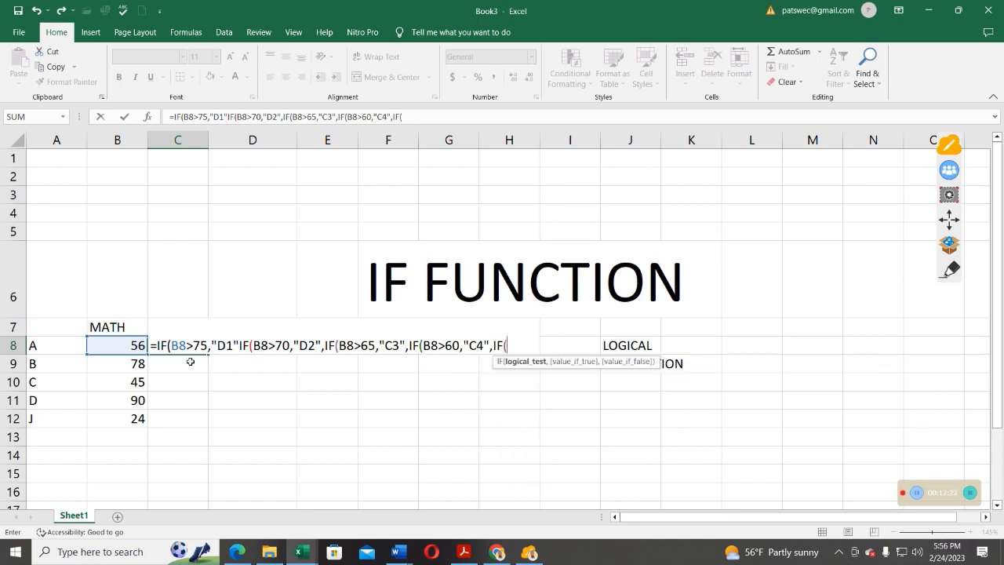
text(B8)
text(>)
text(55)
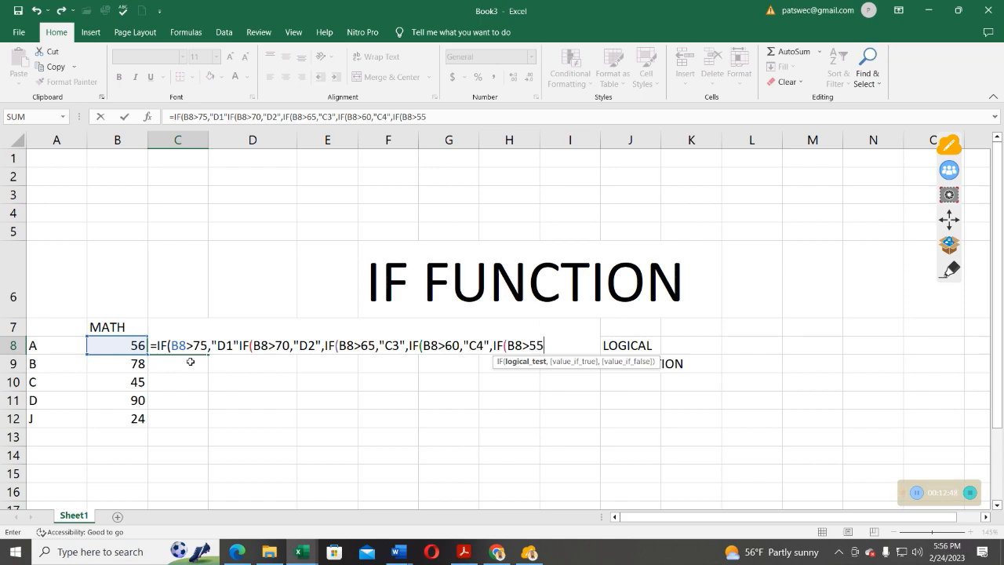
text(,")
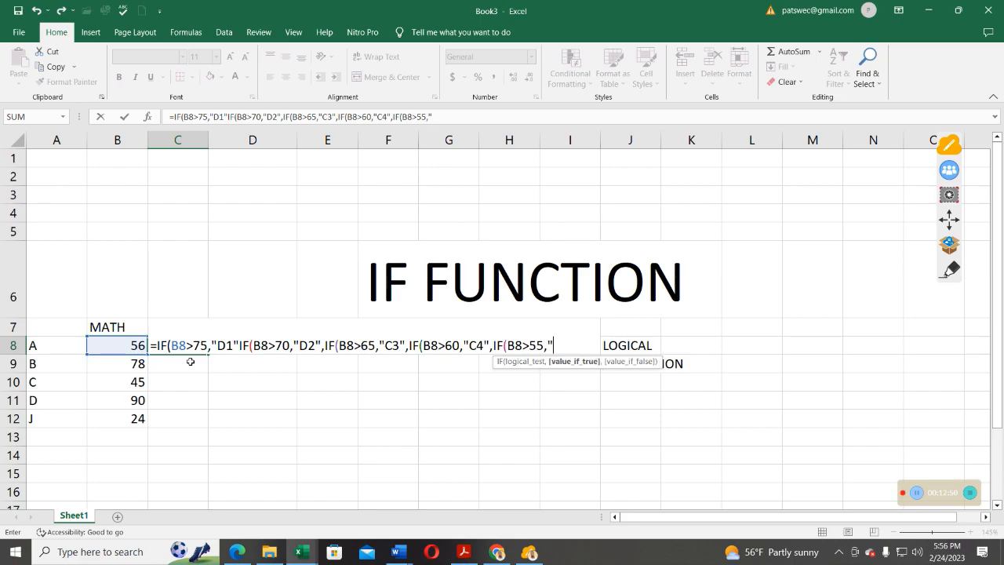
text(C5",)
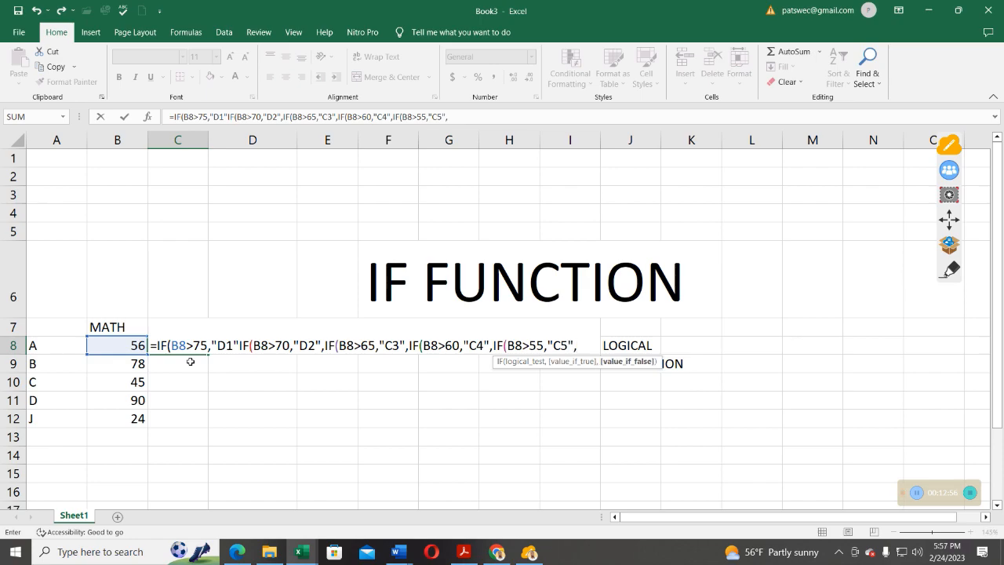
- Add a further nested IF to the C8 formula returning "C6" when B8>50
text(IF)
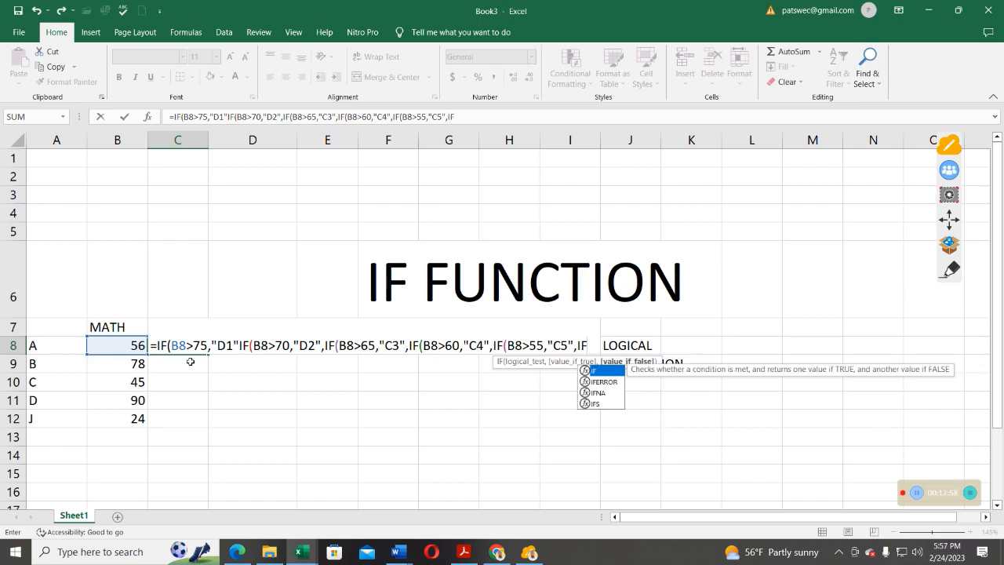
text(()
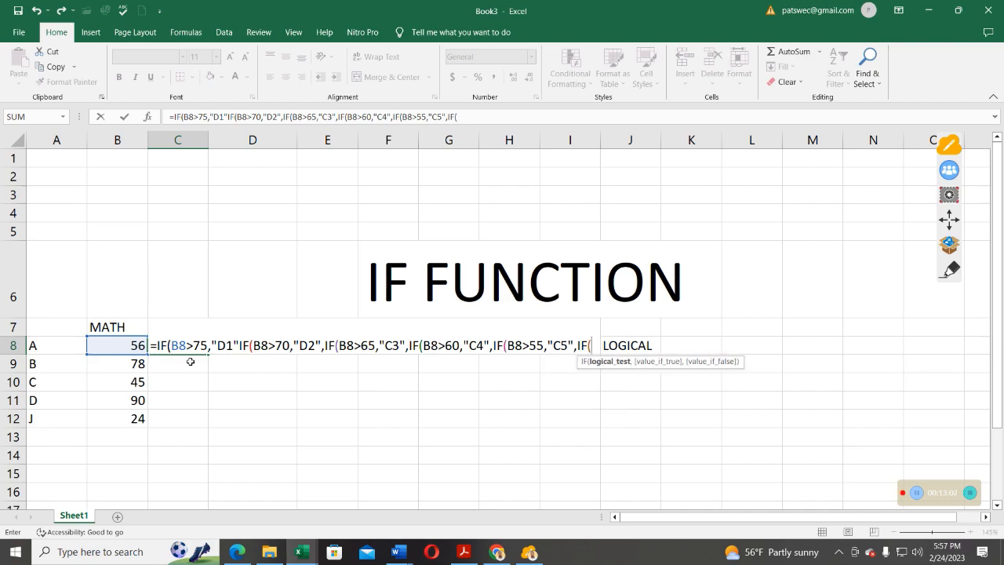
text(B)
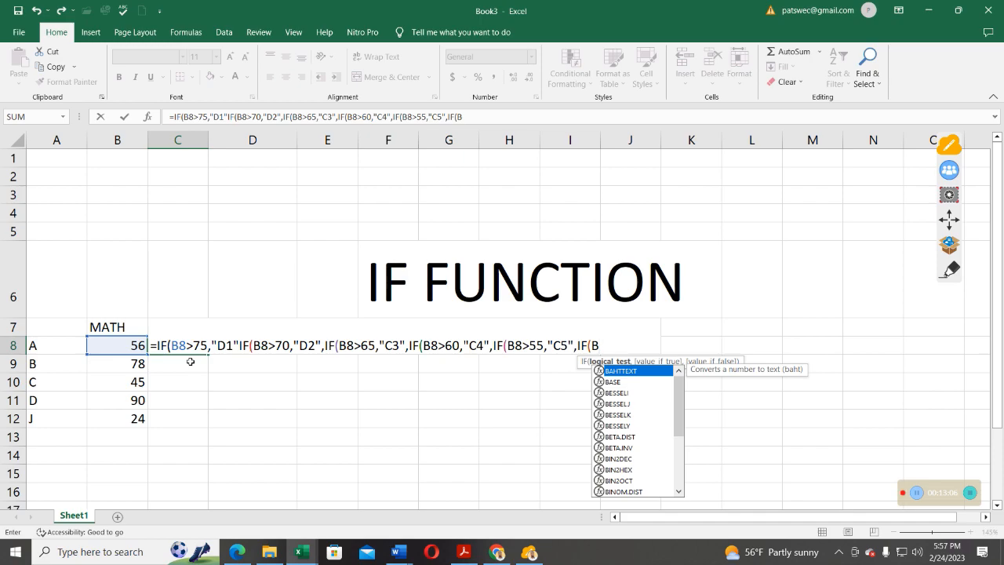
text(8?)
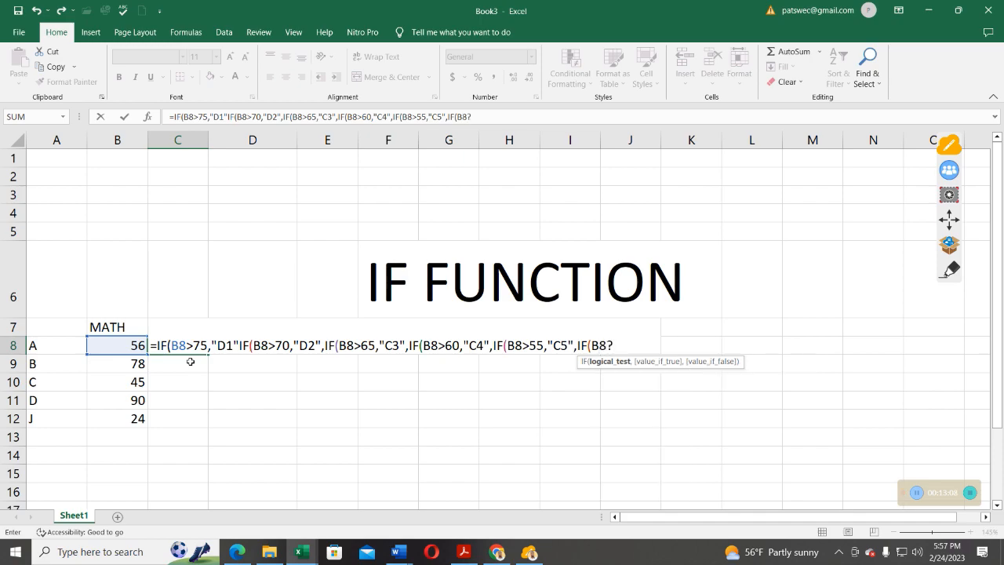
key(BackSpace)
text(>50,)
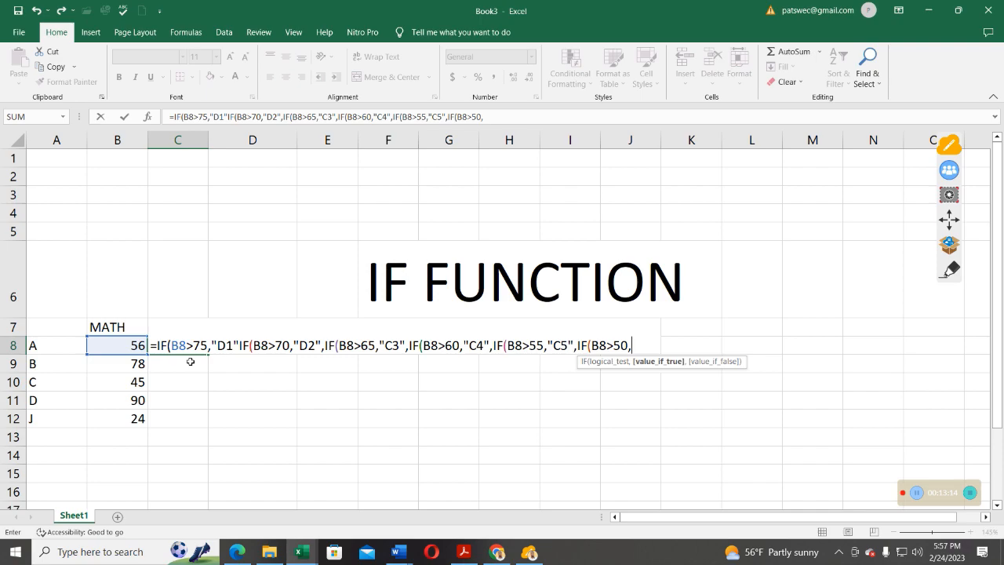
text("C6",)
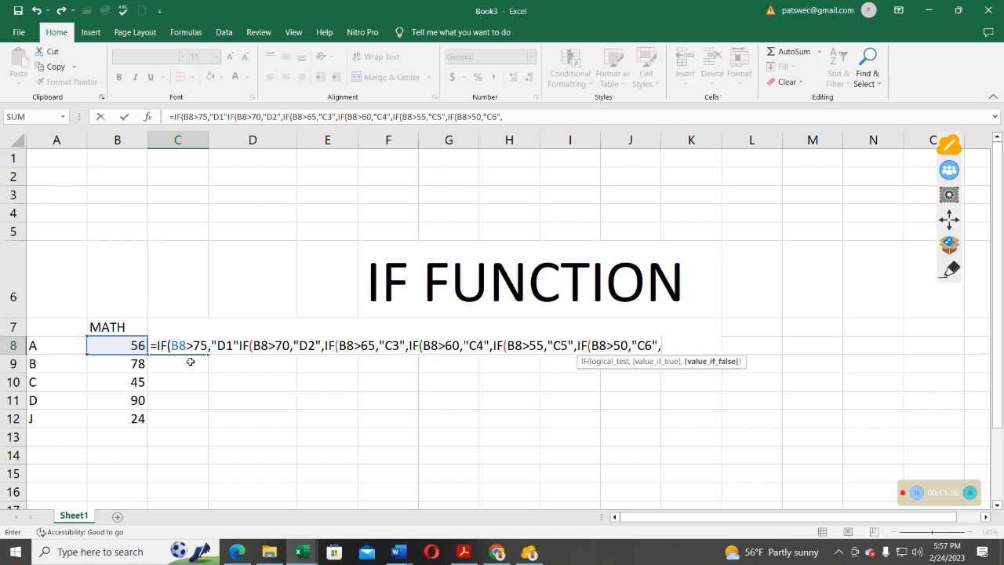
- Add a final nested IF to the C8 formula returning "F9" when B8<49, and close all the open parentheses
text(IF)
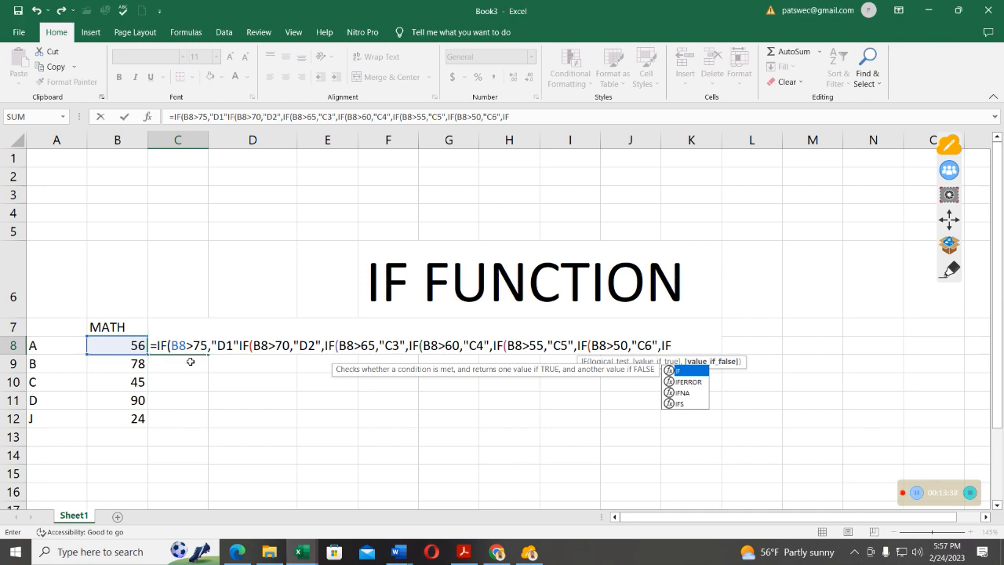
text(<)
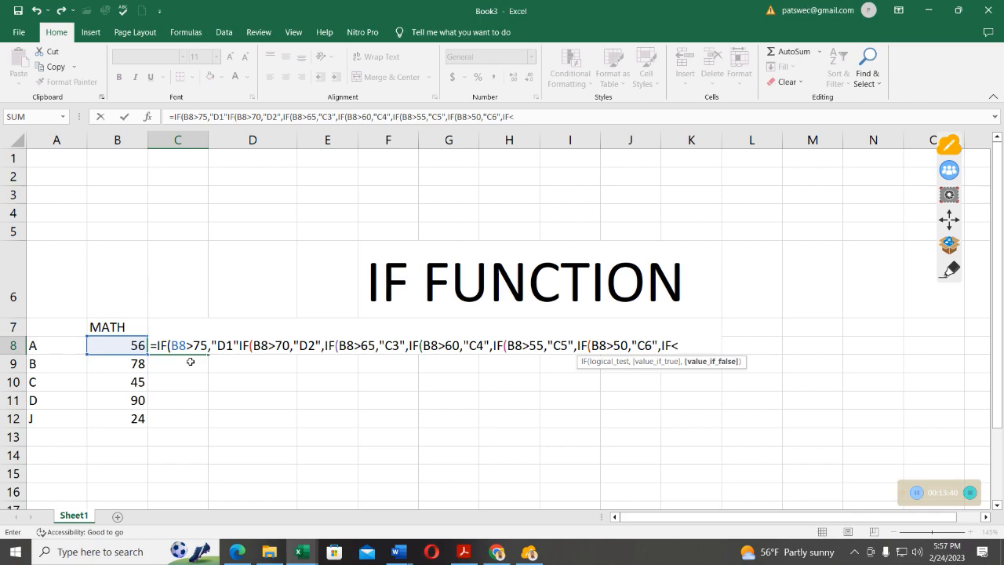
key(BackSpace)
text(()
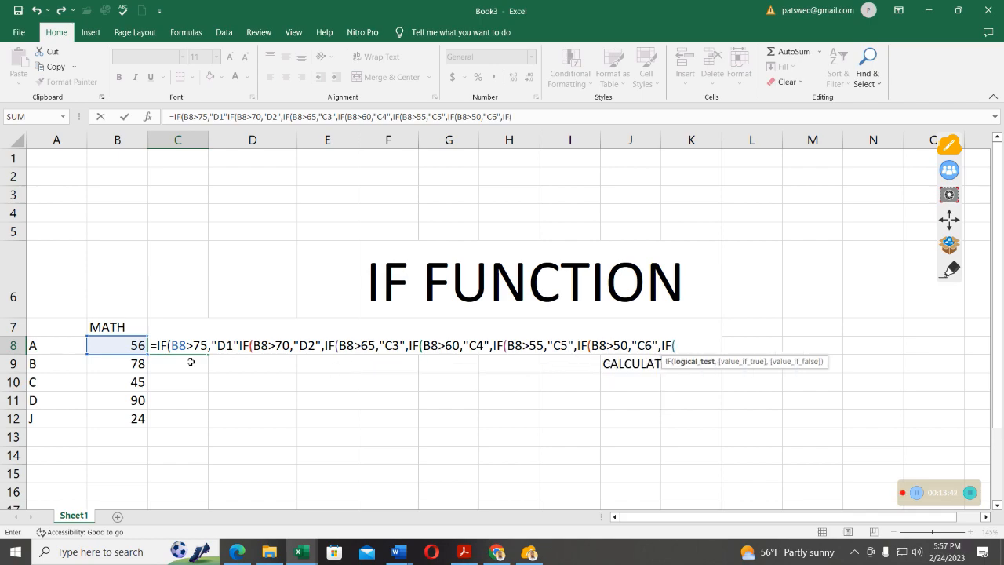
text(B8<49)
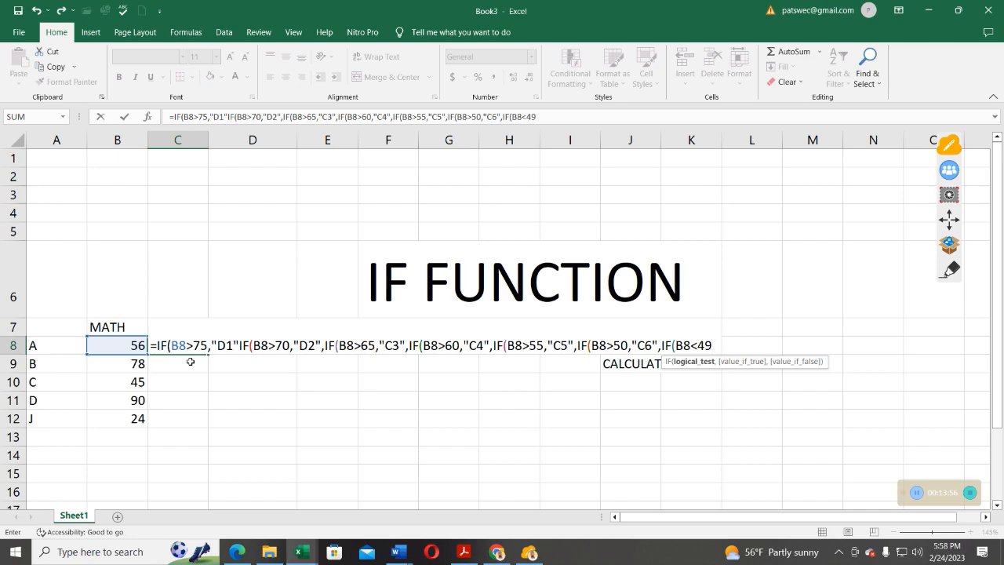
text(,)
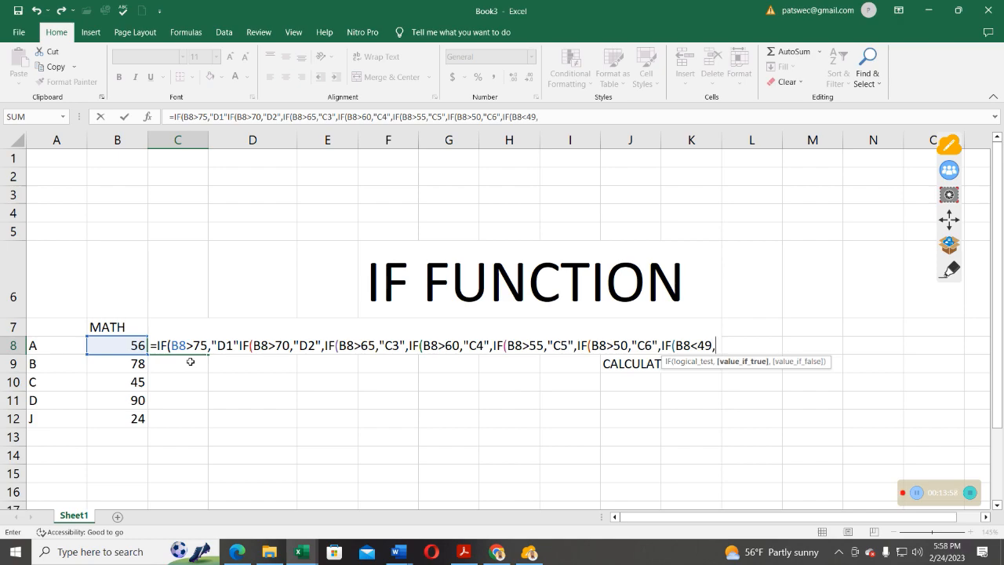
text("F9")
text()))))
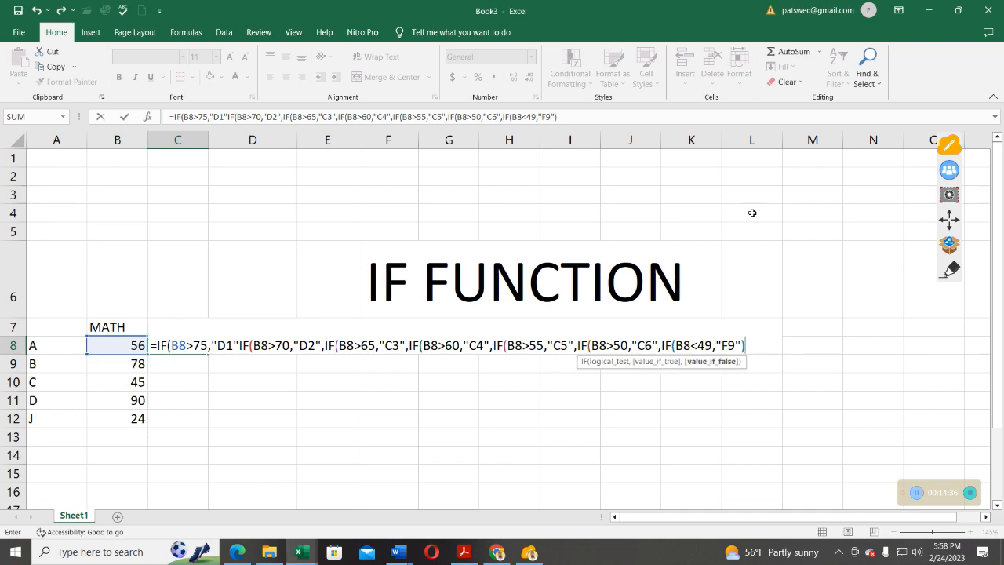
text())))
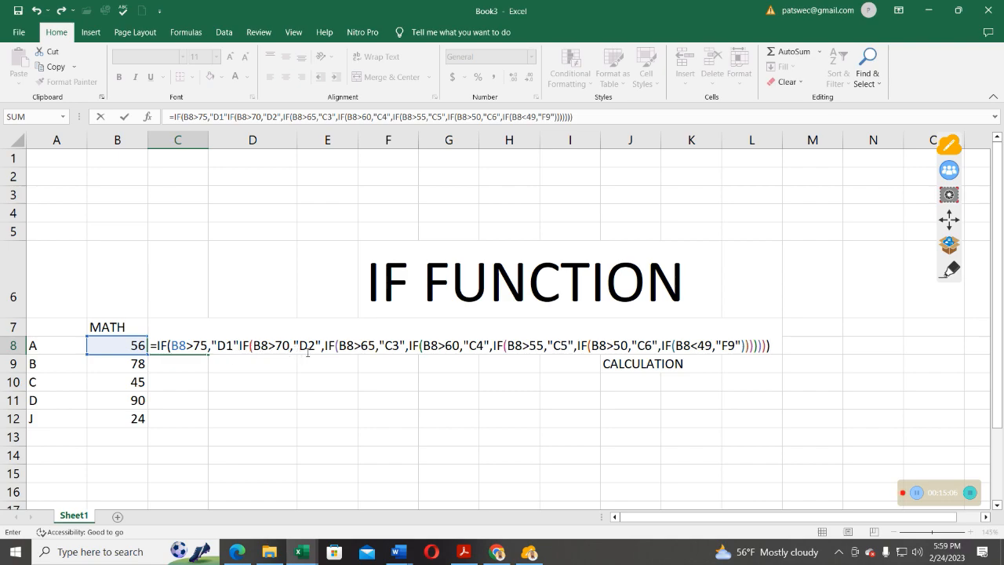
- Try to enter the C8 formula with the commas before the nested IFs removed
click(324, 347)
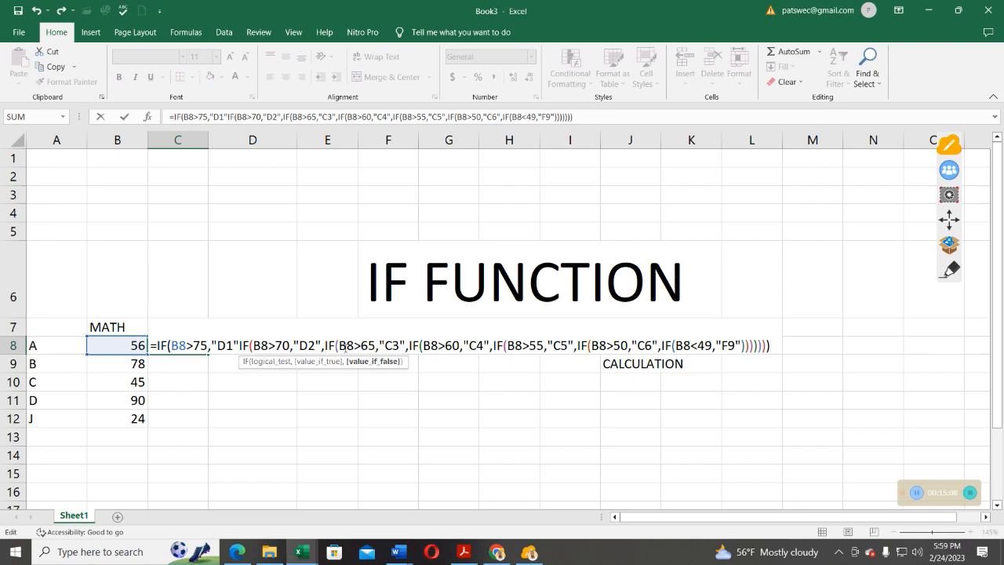
key(BackSpace)
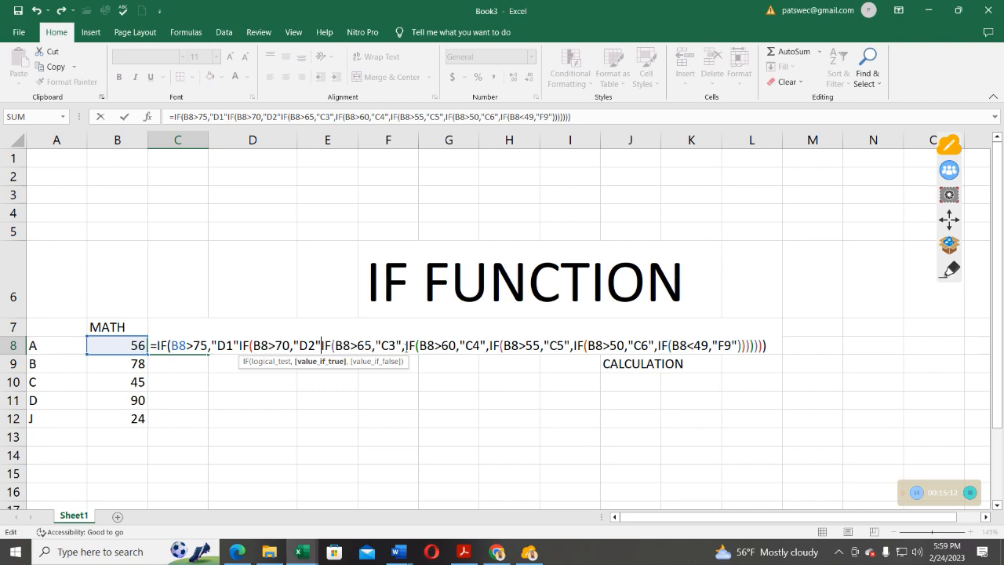
click(406, 345)
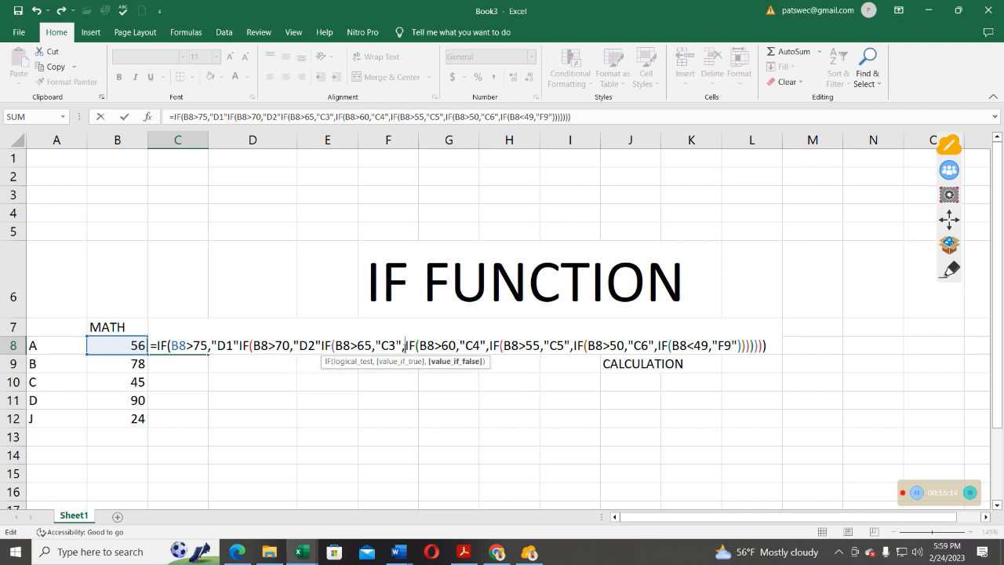
key(BackSpace)
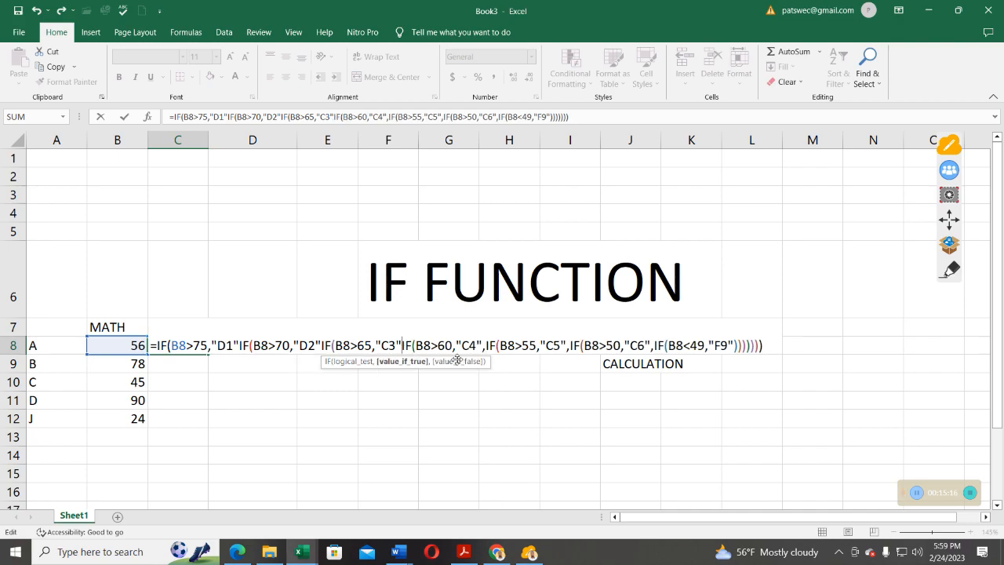
click(486, 345)
key(BackSpace)
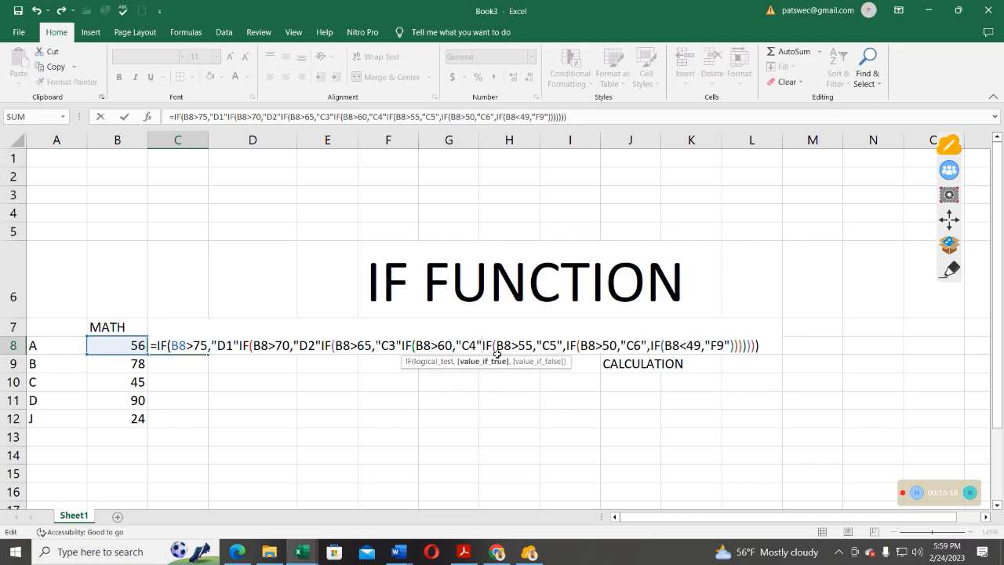
click(565, 345)
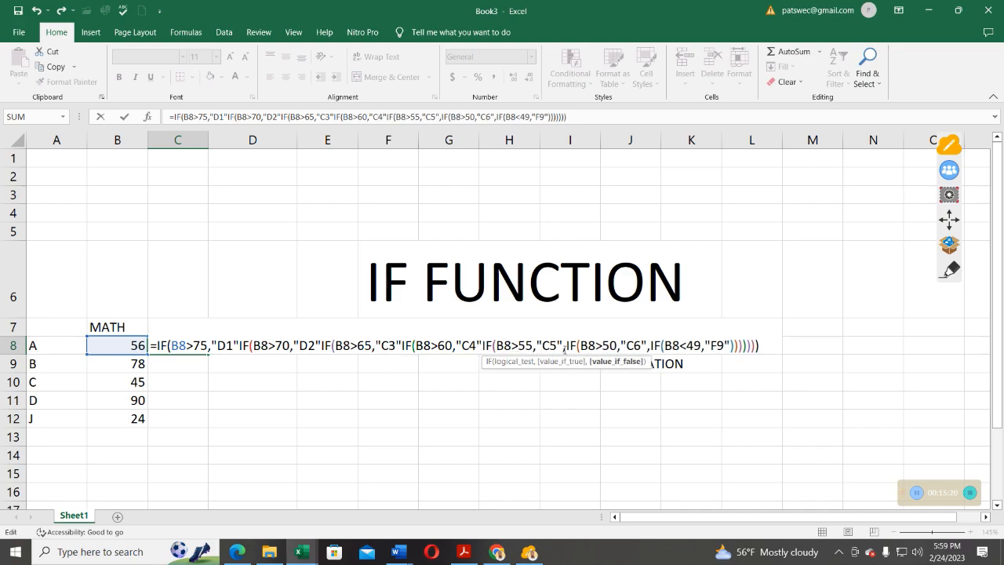
key(BackSpace)
click(645, 346)
key(BackSpace)
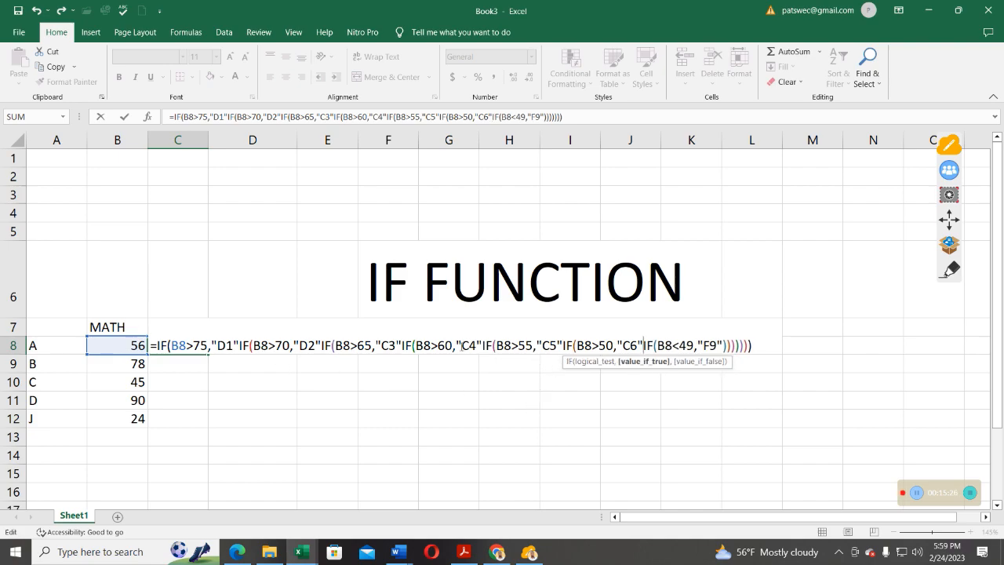
key(Return)
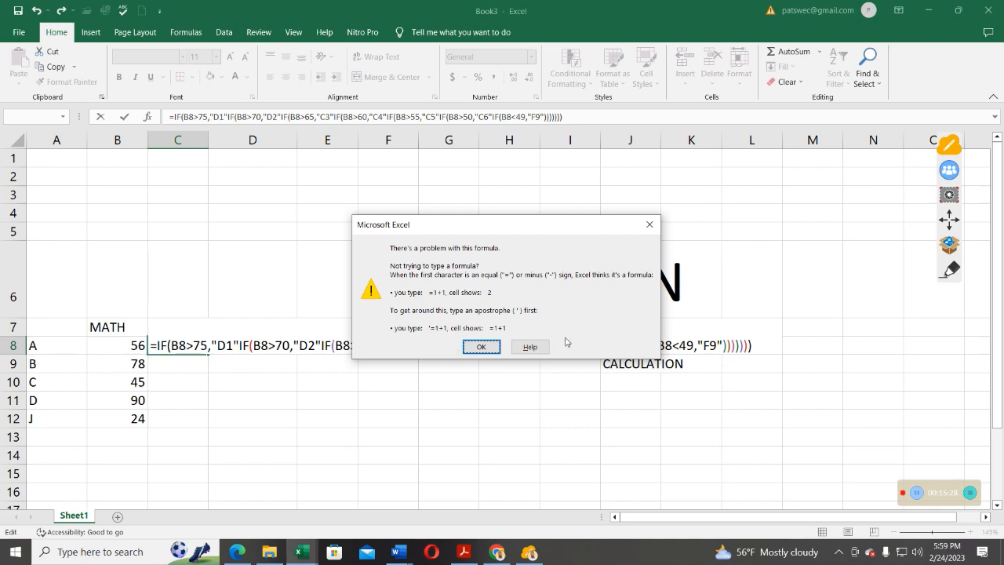
click(649, 225)
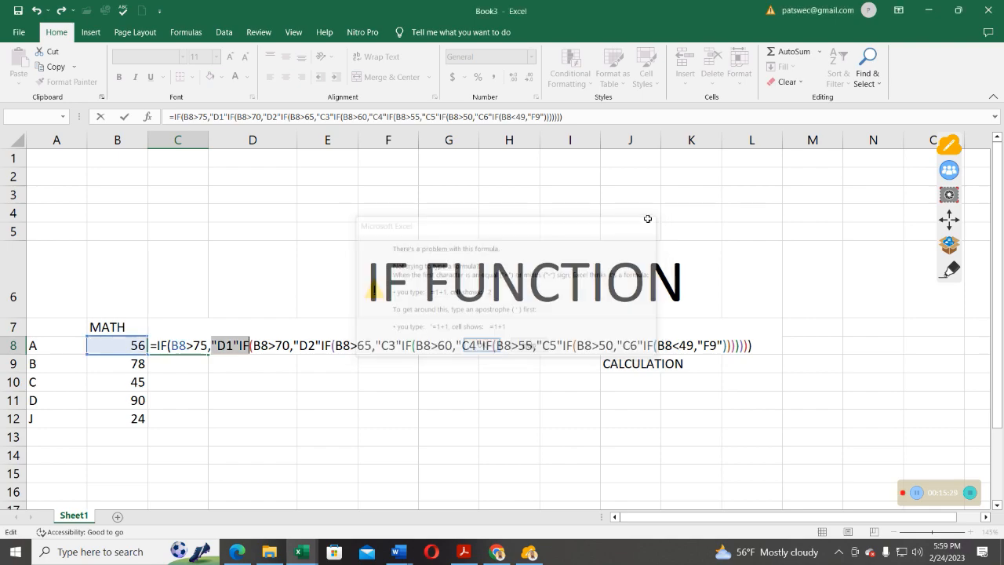
- Insert a comma after each grade from "D1" to "C6" in the C8 formula and enter it
click(240, 347)
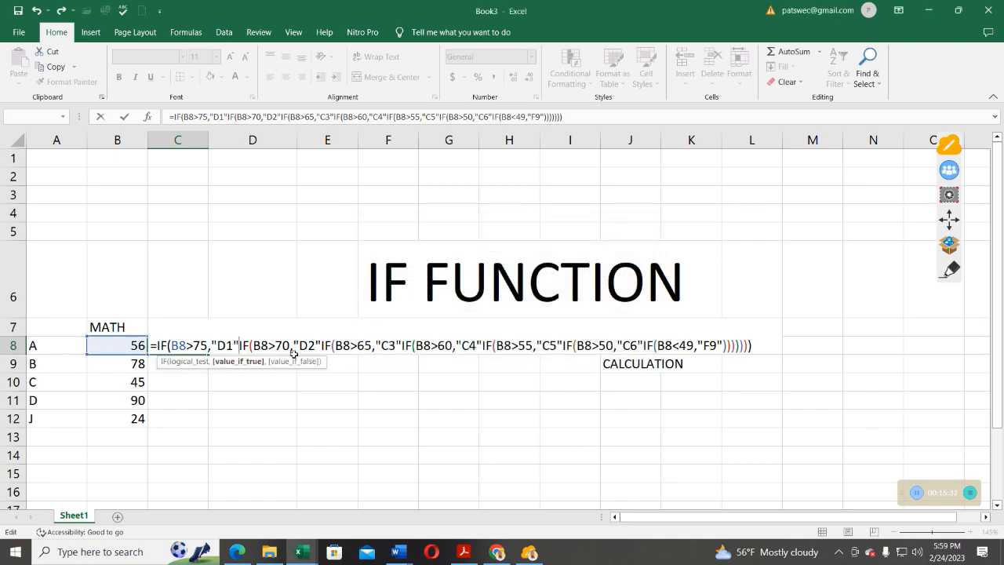
text(,)
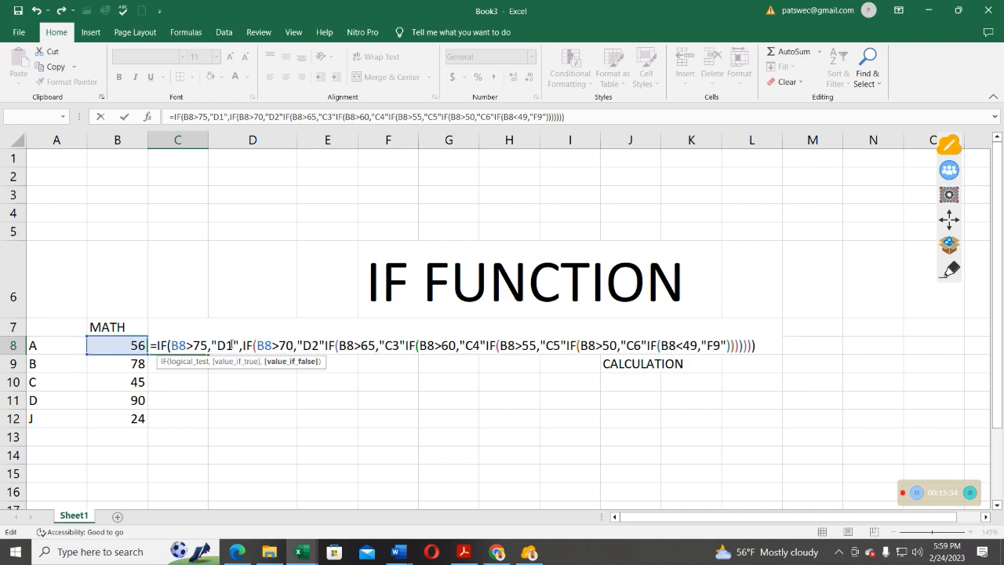
click(320, 346)
text(,)
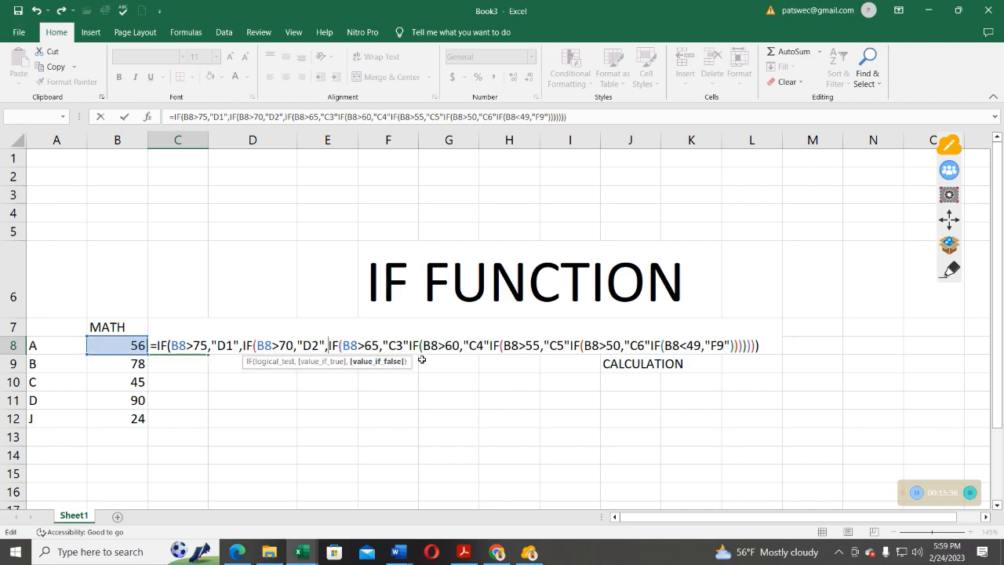
click(410, 346)
text(,)
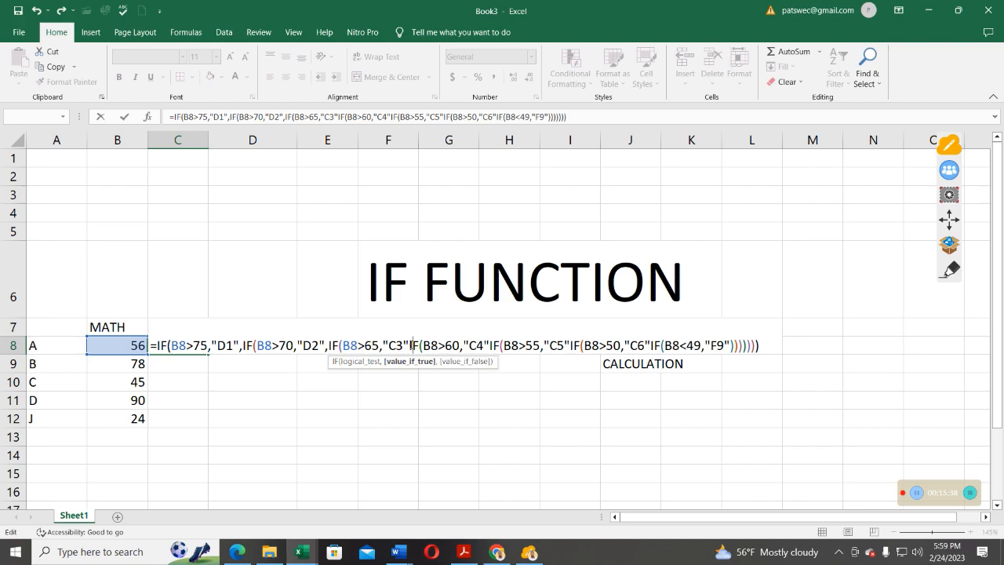
click(493, 346)
text(,)
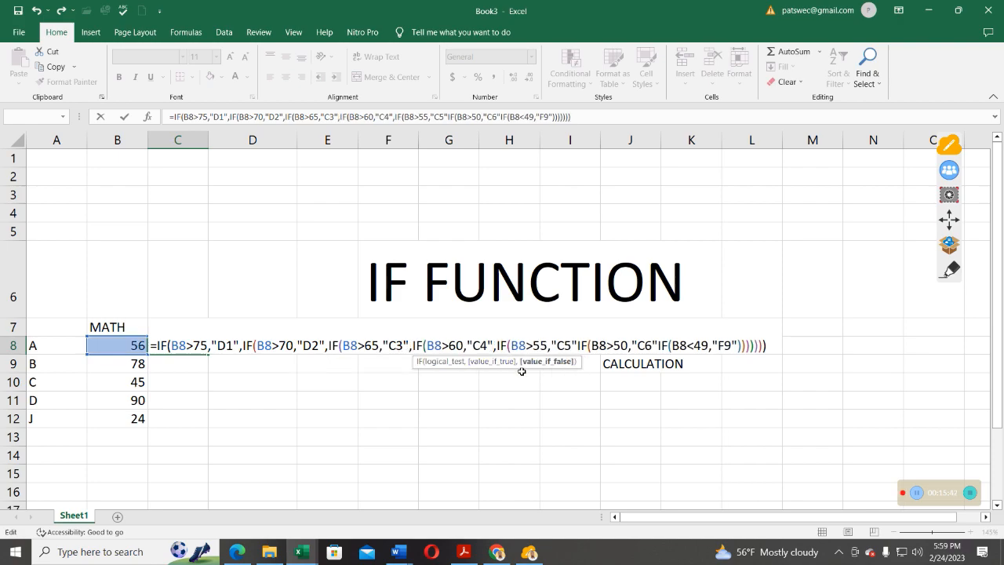
click(576, 346)
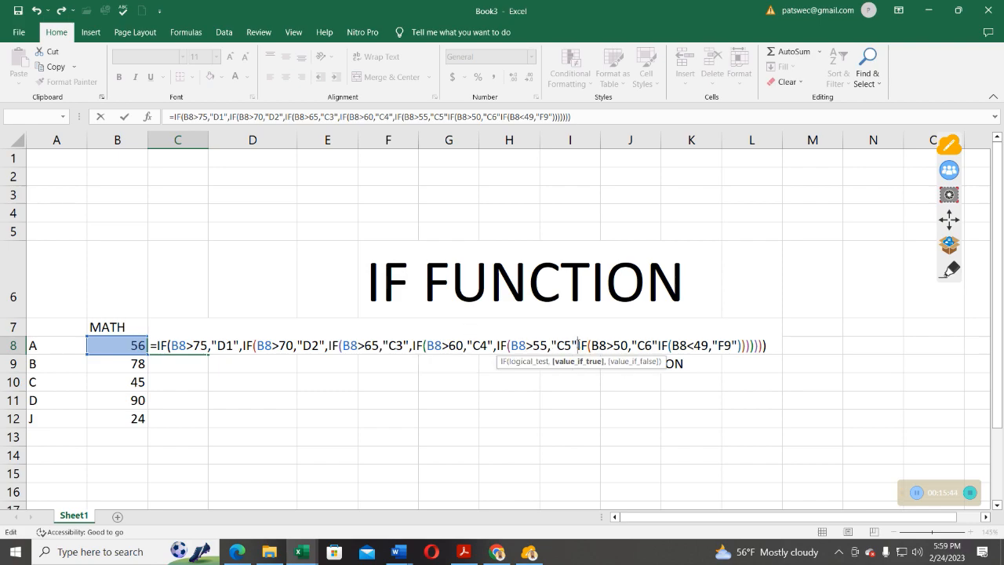
text(,)
click(662, 345)
text(,)
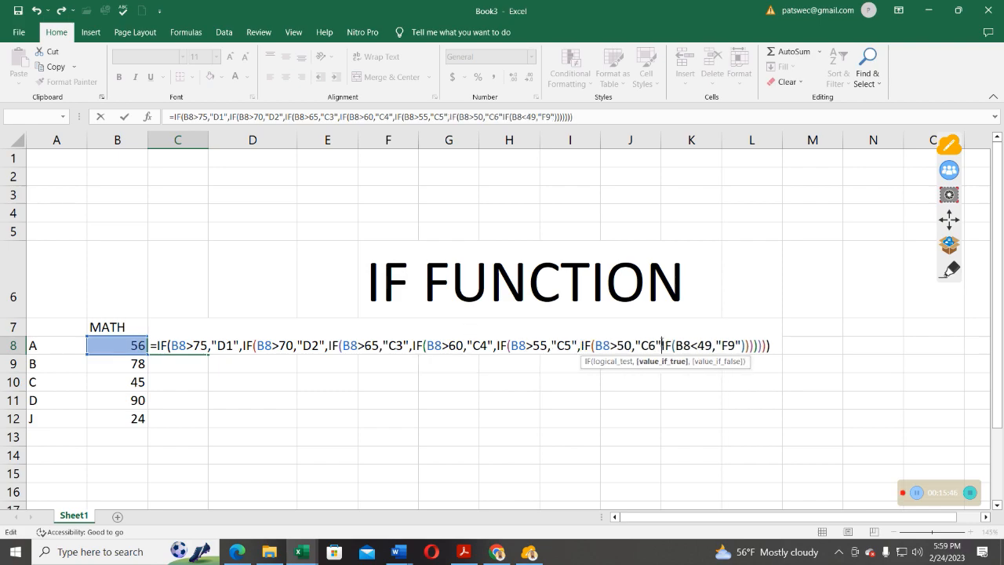
click(124, 116)
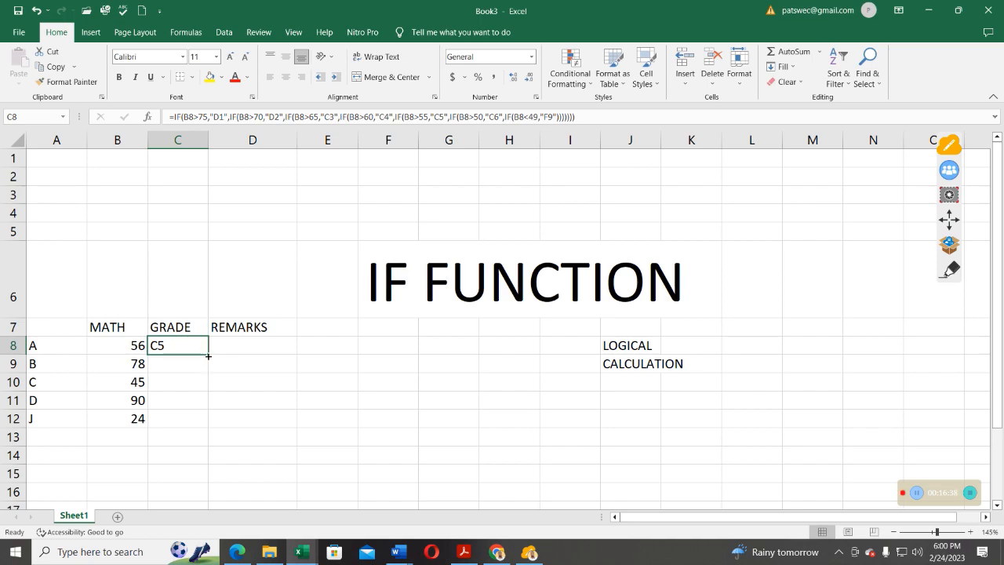
- Fill the grade formula from C8 down to C12
drag(208, 354, 208, 354)
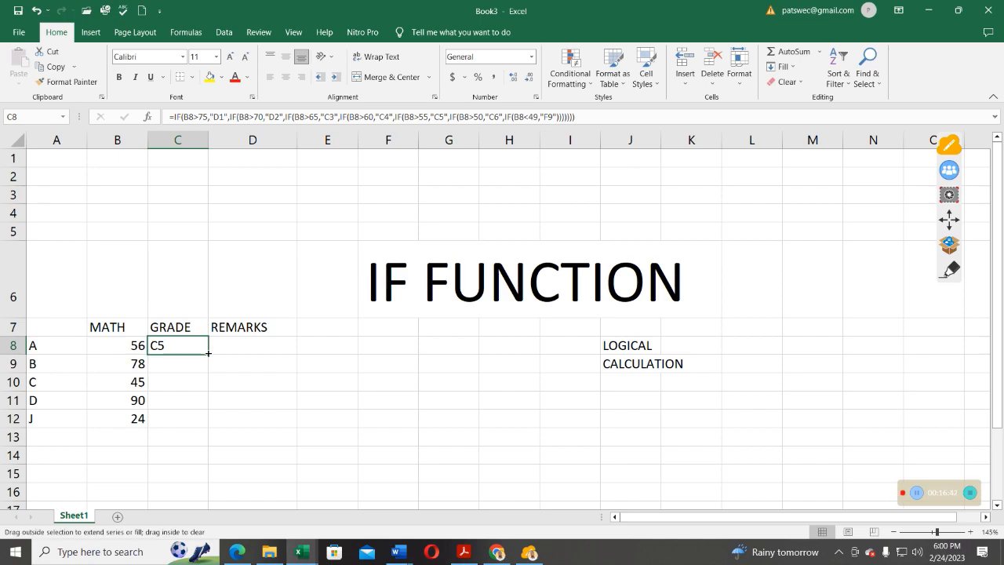
drag(208, 354, 209, 422)
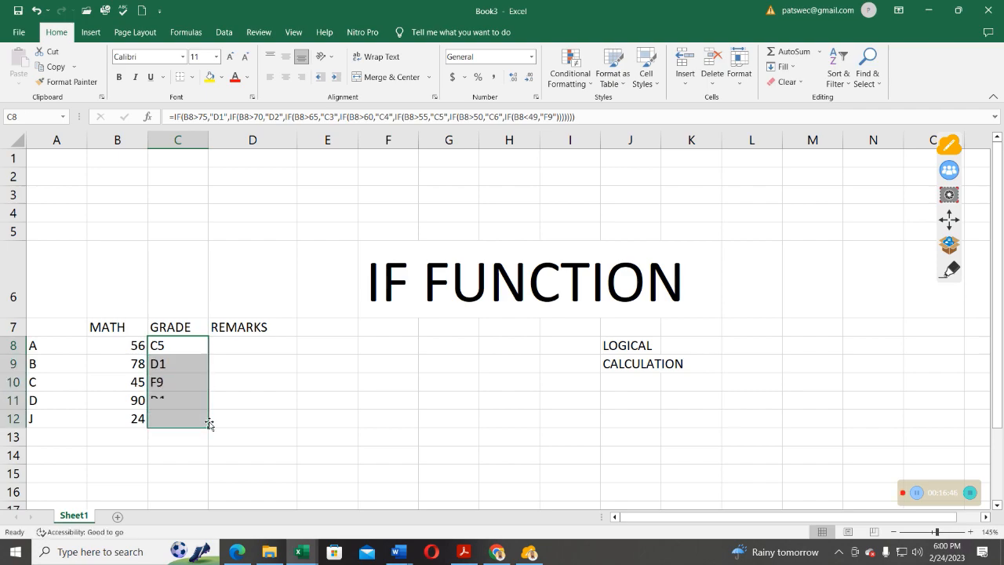
click(140, 364)
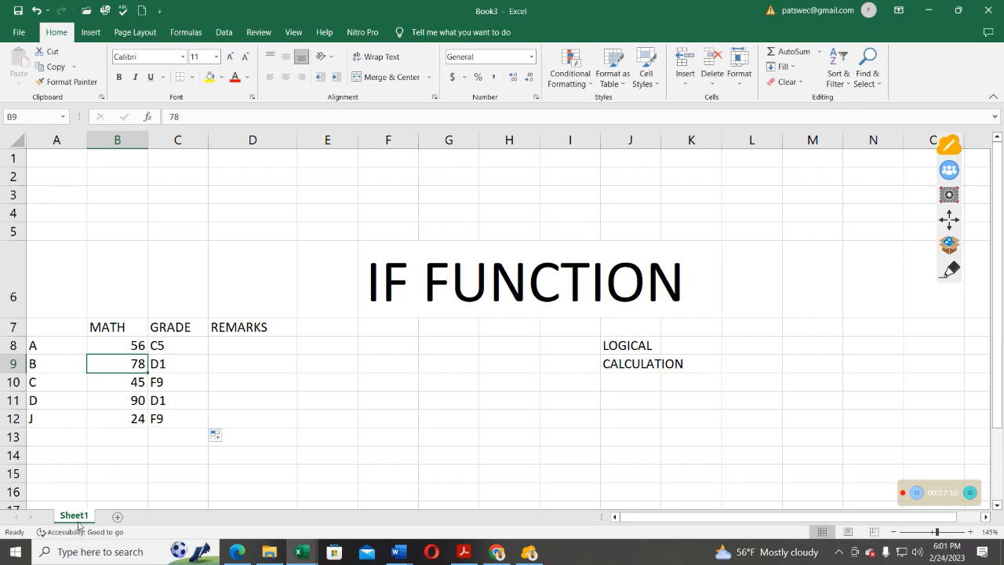
- Extend the student list in A13:A16 with R, H, J and K
click(61, 439)
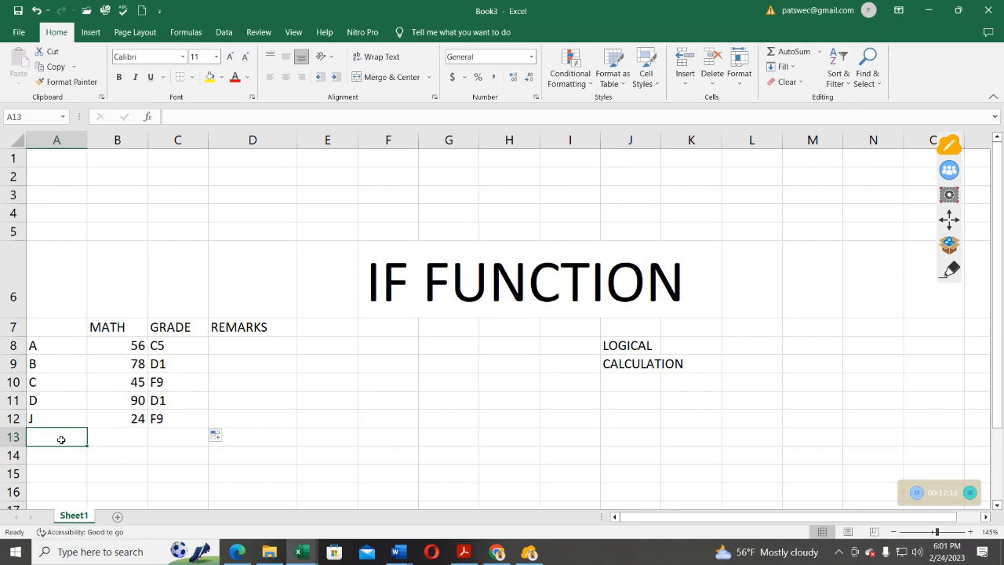
text(R)
key(Return)
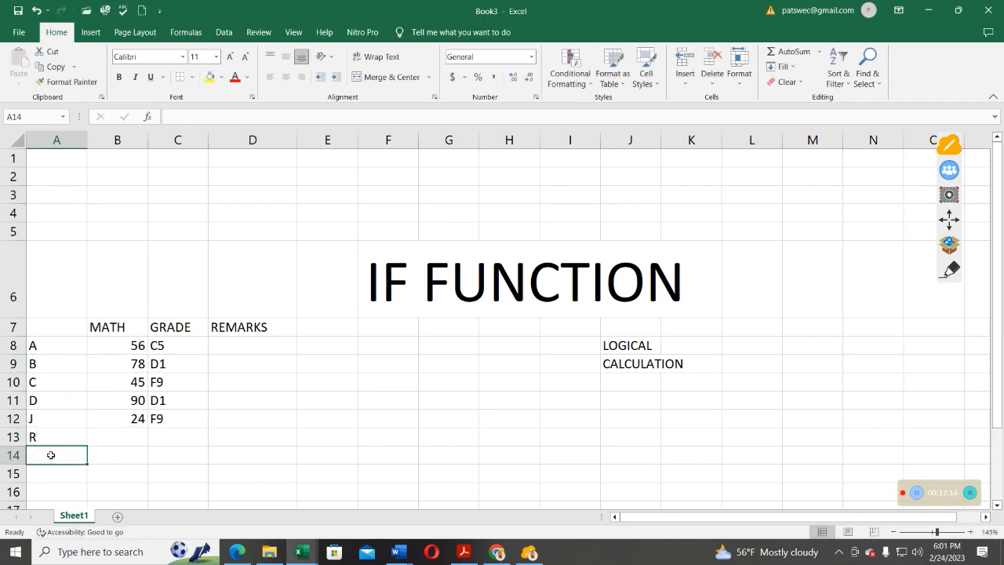
text(H)
key(Return)
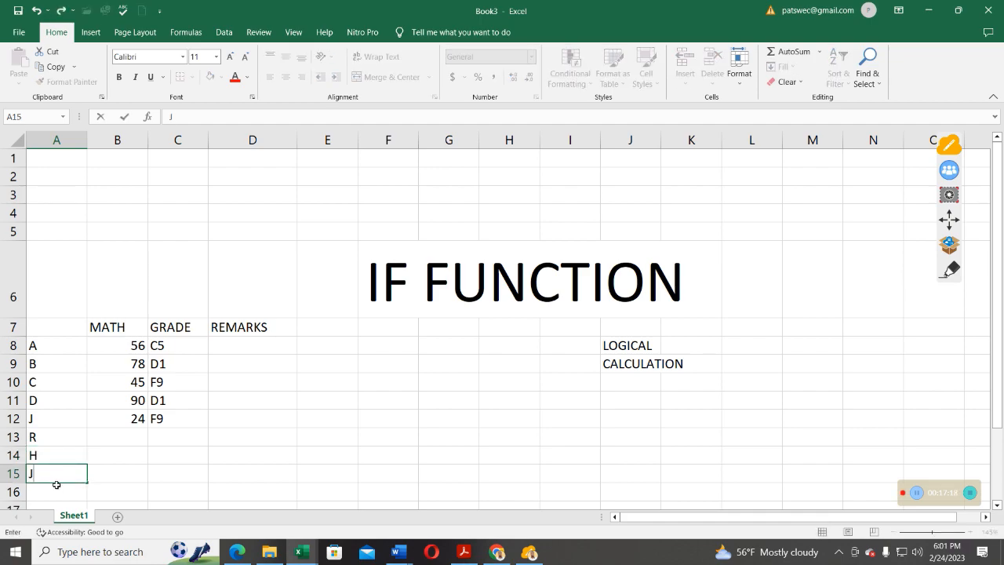
text(J)
key(Return)
text(K)
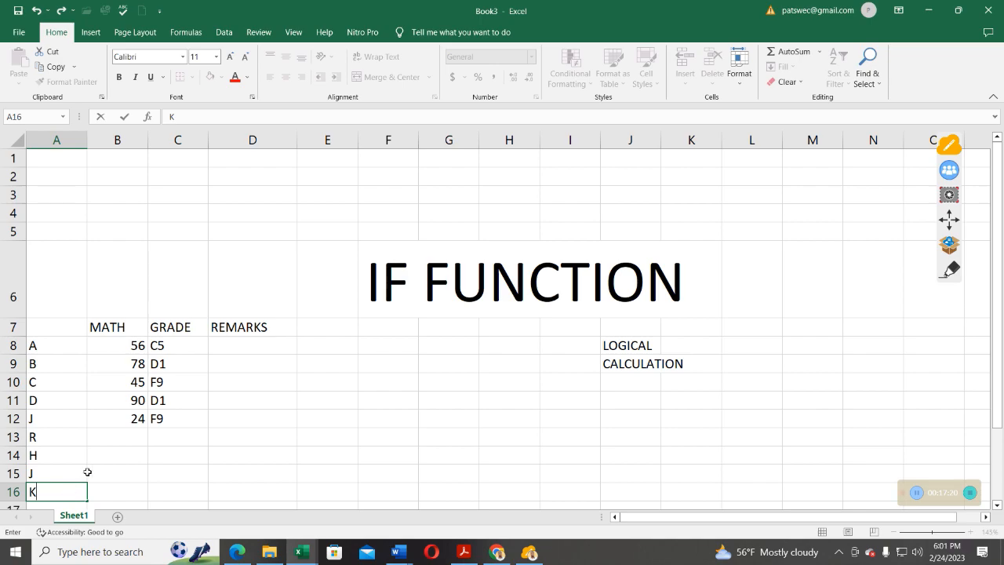
- Enter the math scores 67, 89 and 56 in B13:B15 for students R, H and J
click(128, 431)
text(67)
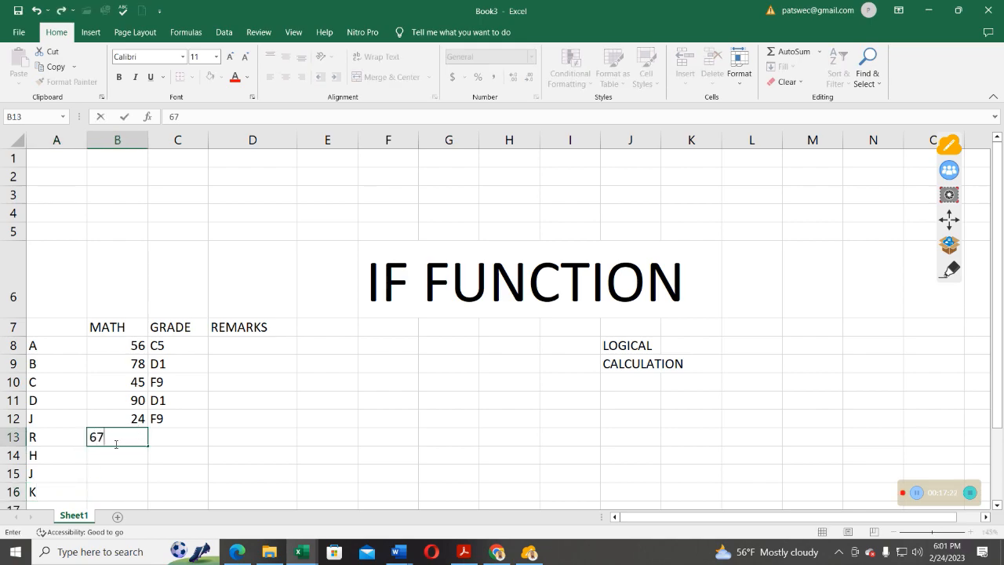
key(Return)
text(89)
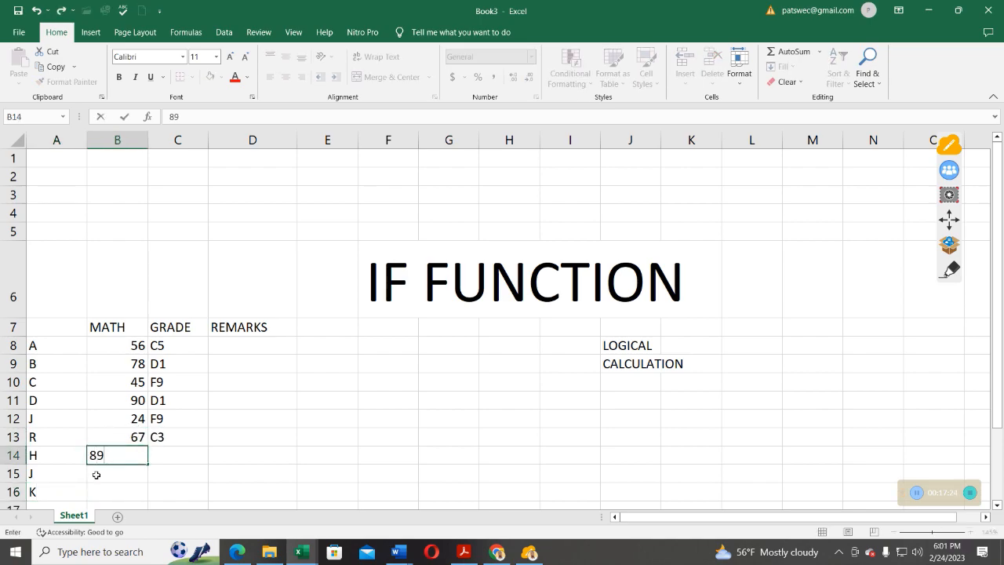
key(Return)
text(56)
click(151, 475)
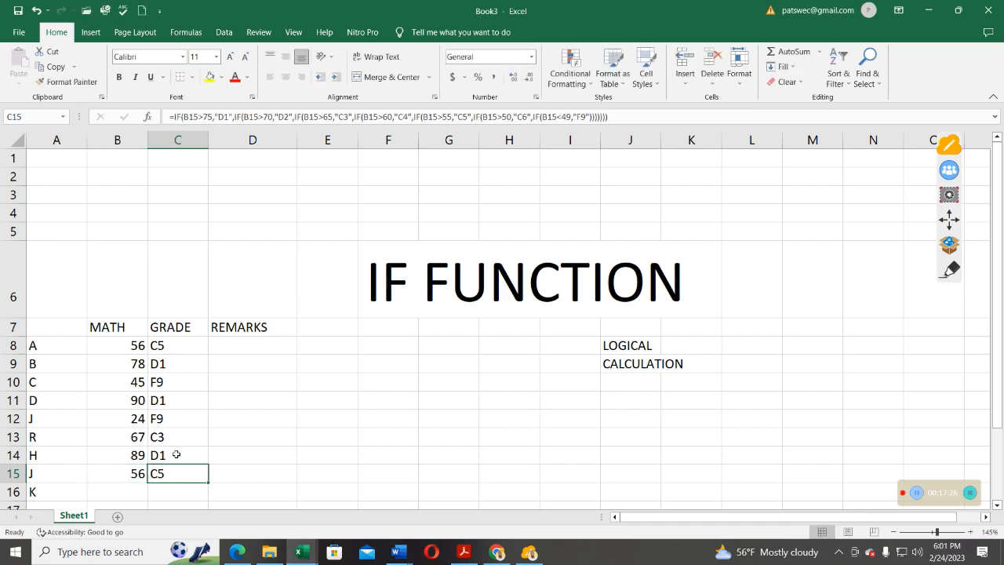
scroll(186, 447, down, 2)
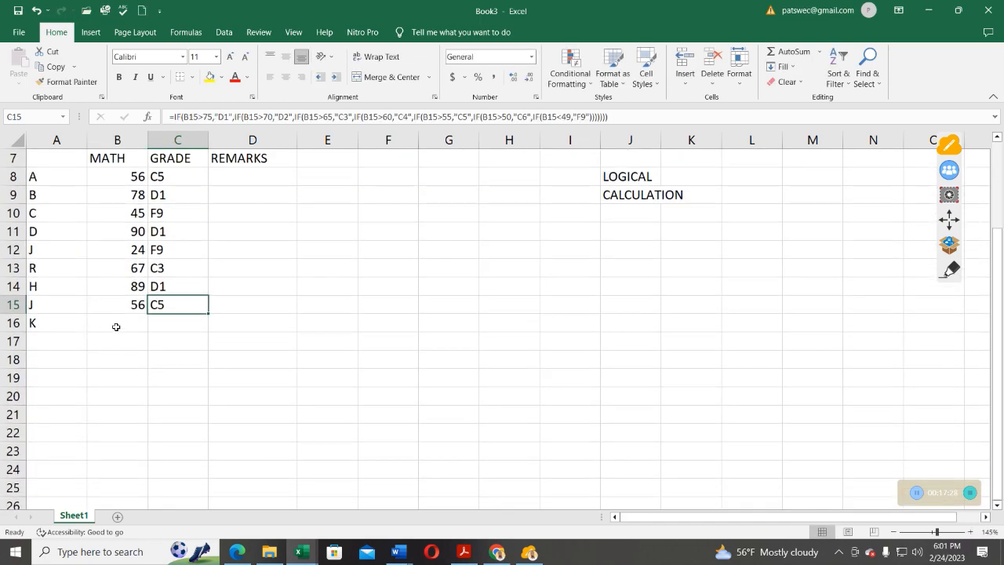
click(170, 323)
text(89)
key(ctrl+Return)
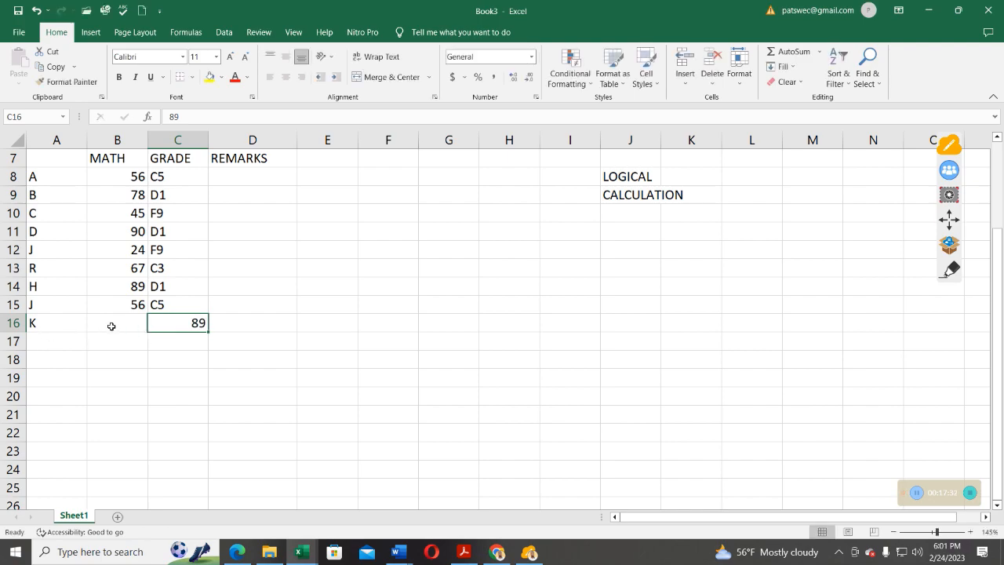
key(BackSpace)
- Enter 89 in B16 as the math score for student K
click(115, 318)
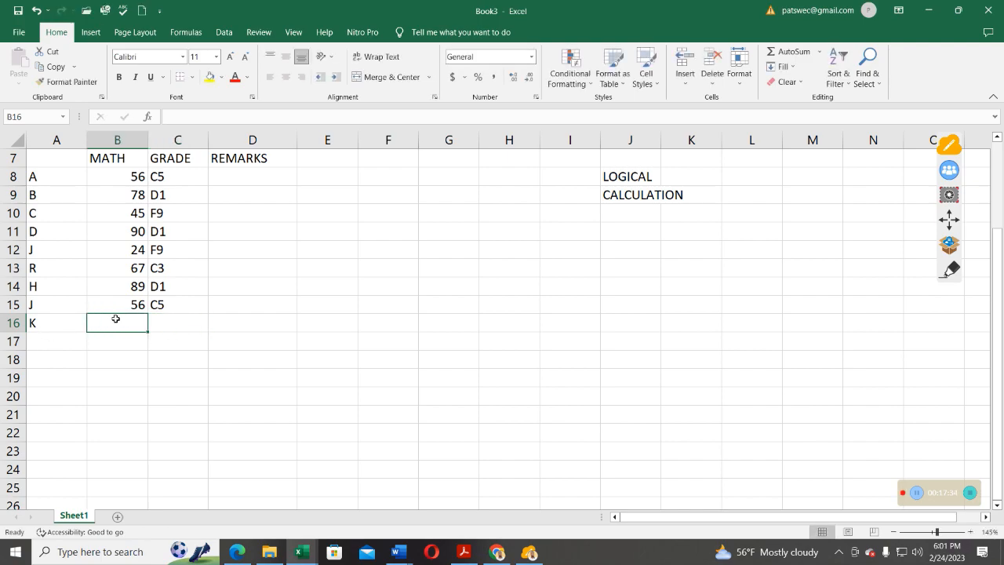
text(89)
key(Return)
- Add the students G, M and N to the list in A17:A19
click(38, 342)
text(G)
click(65, 368)
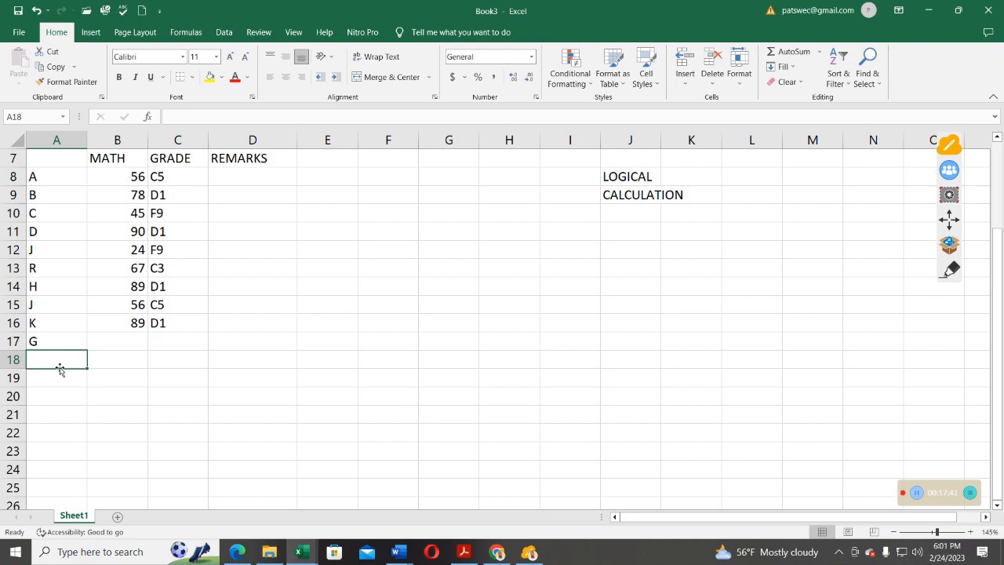
text(M)
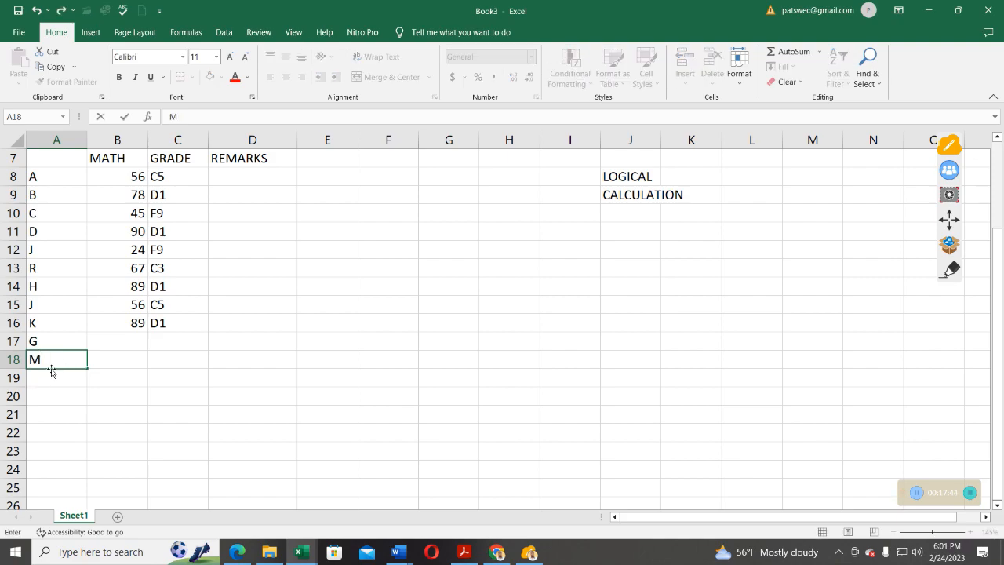
click(50, 377)
text(N)
- Continue the student list in A20:A23 with T, S, P and W
click(41, 393)
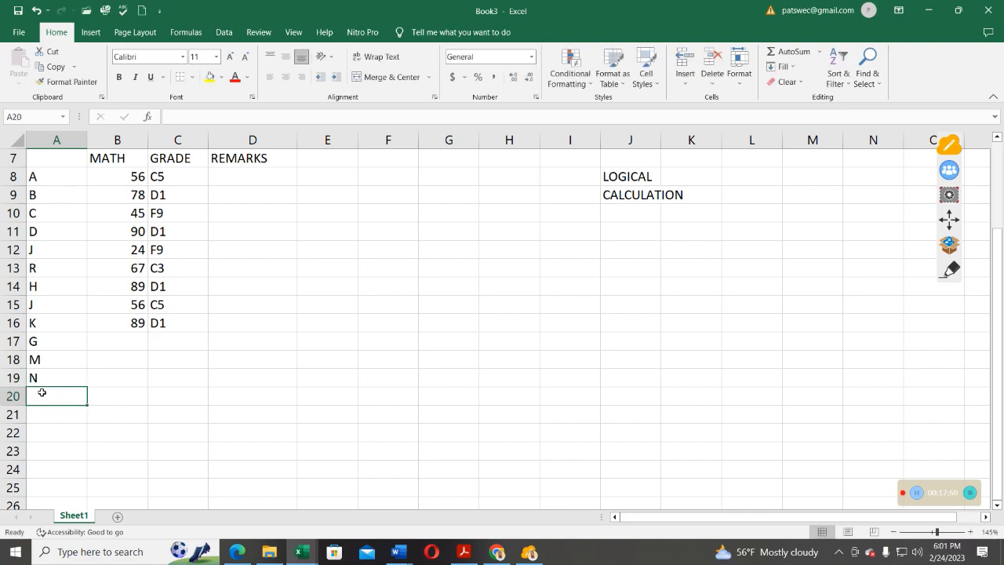
text(T)
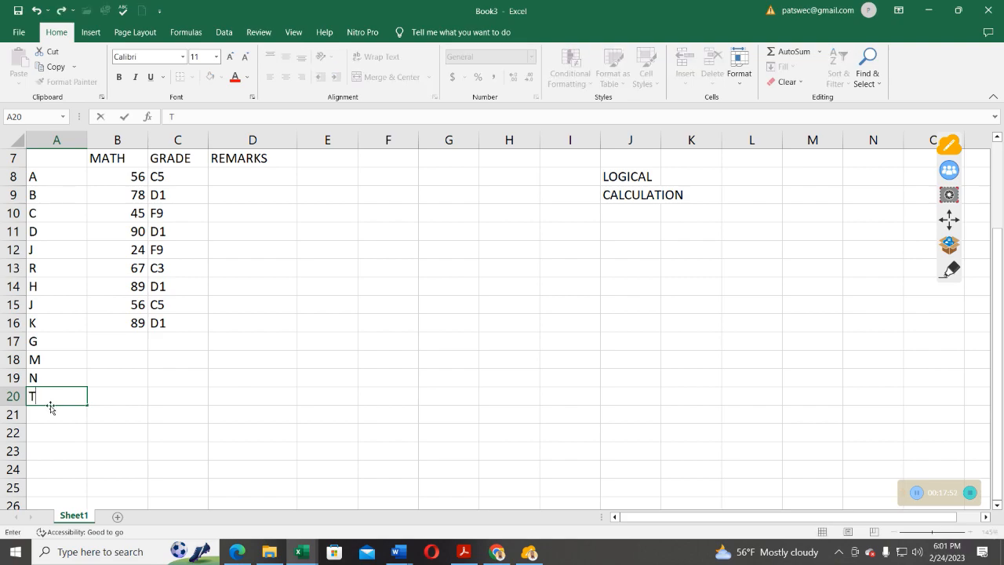
click(49, 410)
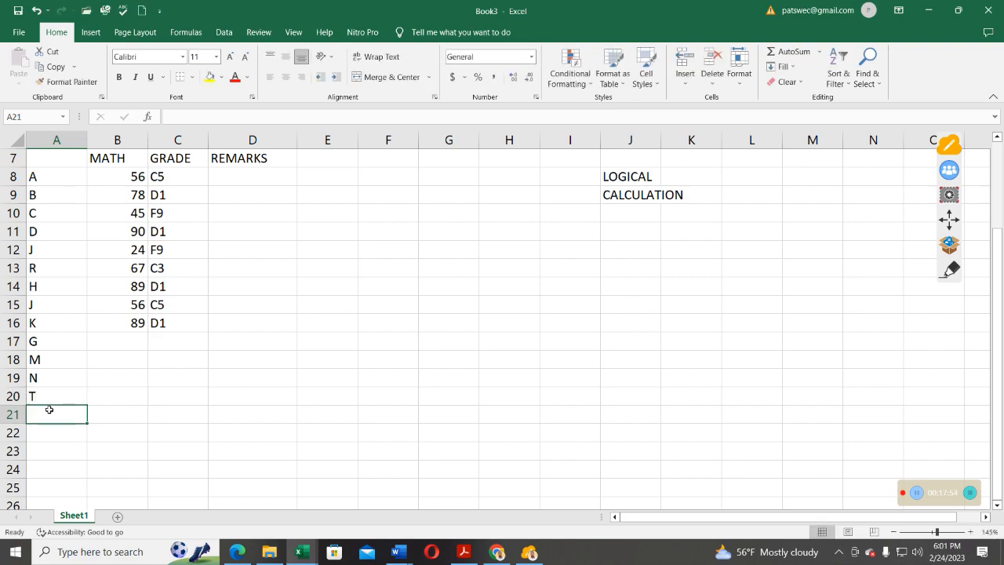
text(S)
click(62, 437)
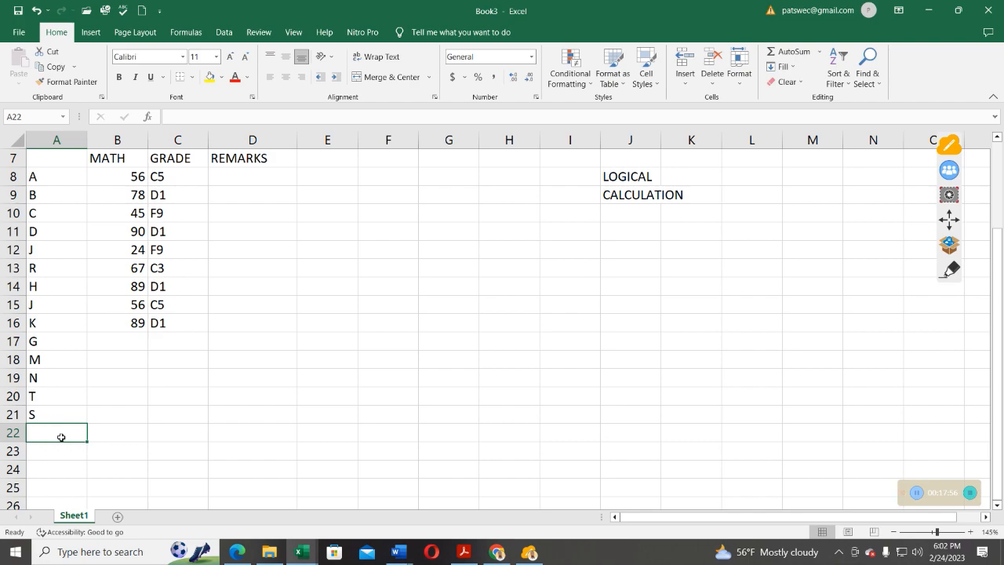
text(P)
click(58, 448)
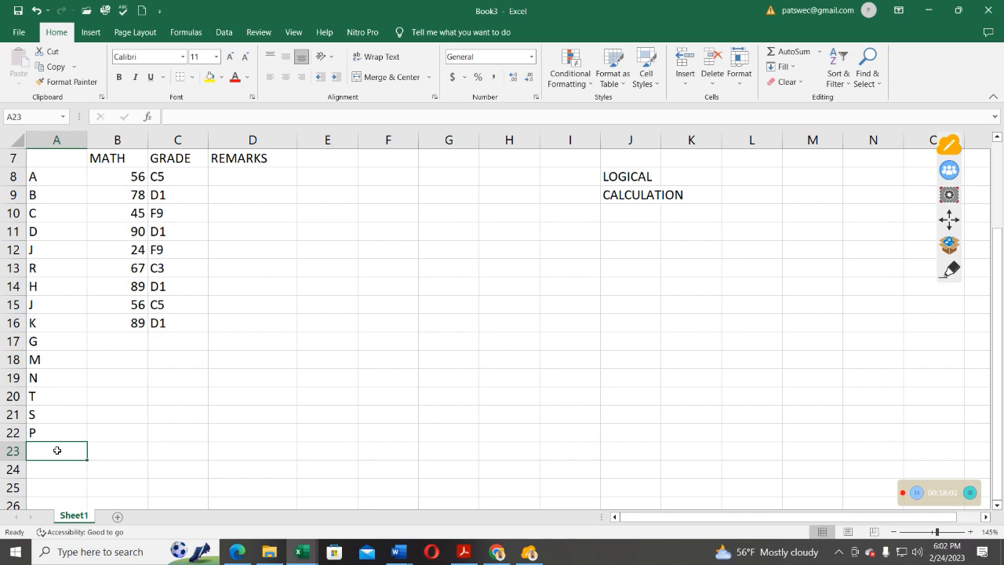
text(W)
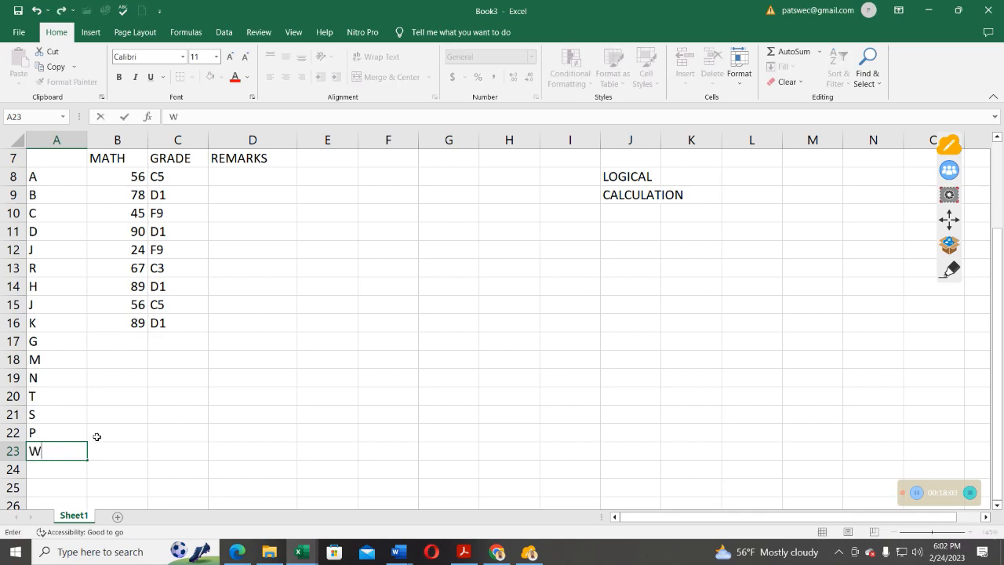
- Enter the math scores 90, 23, 67 and 85 in B17:B20 for students G, M, N and T
click(129, 339)
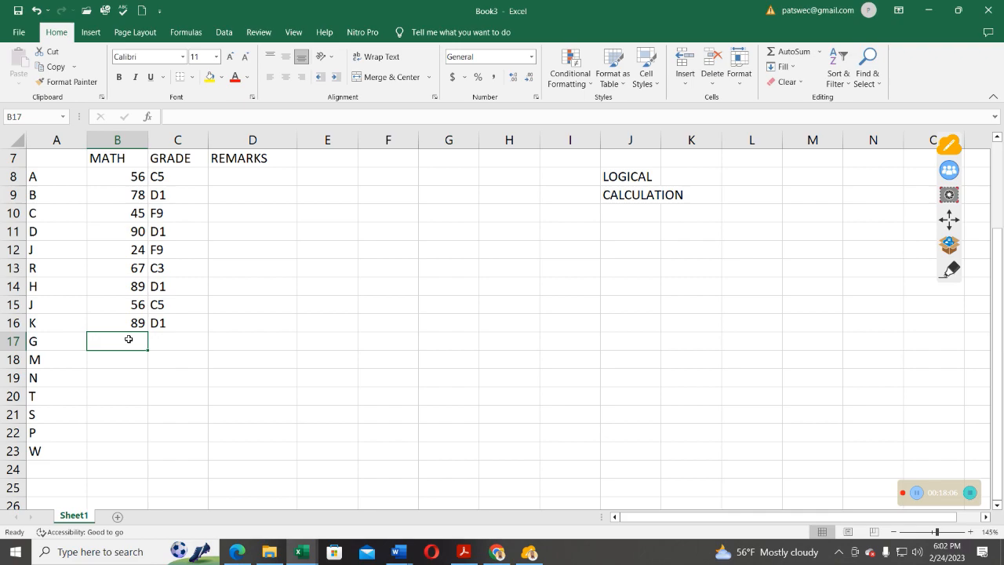
text(90)
click(127, 361)
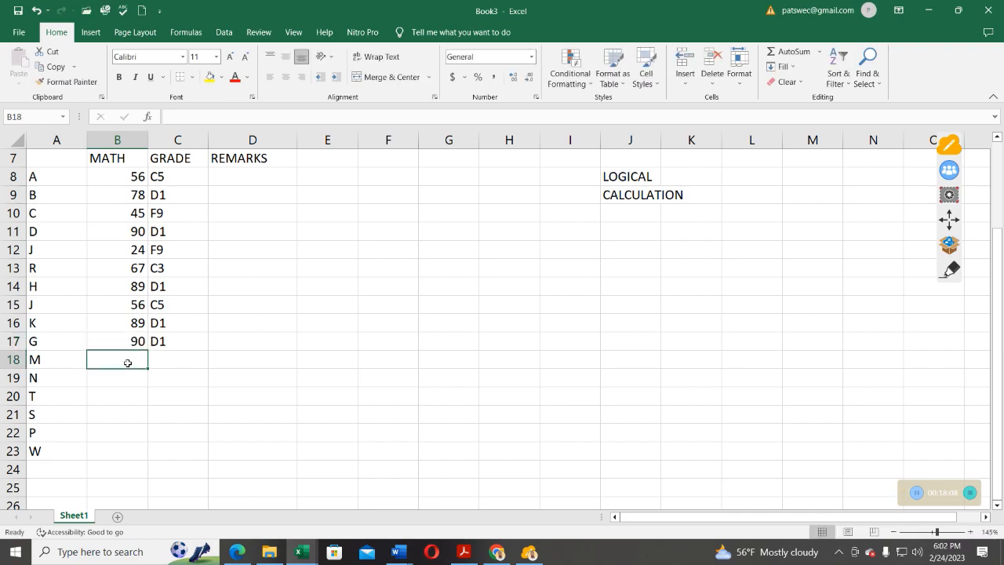
text(23)
click(131, 377)
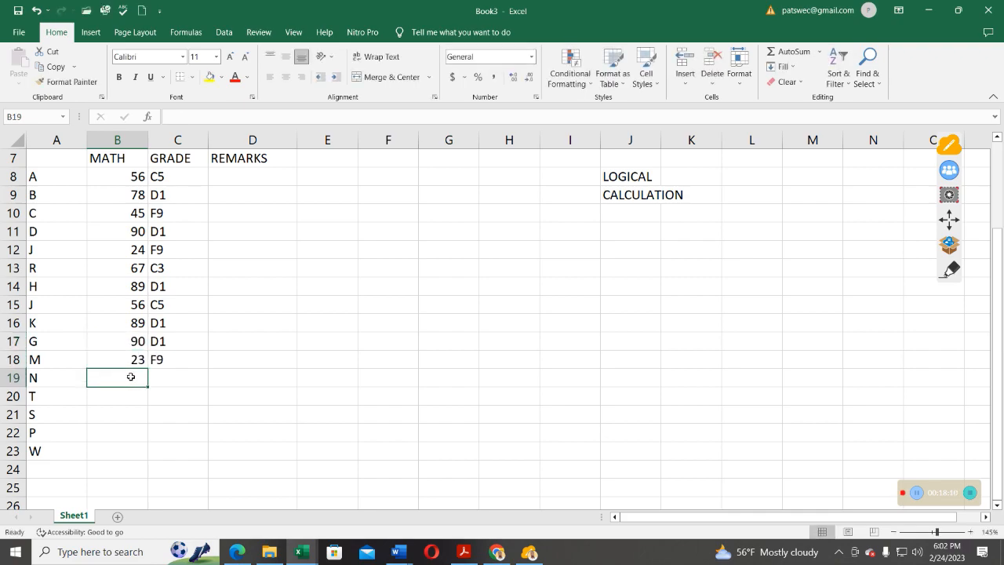
text(67)
click(119, 395)
text(89)
key(BackSpace)
text(5)
- Enter the math scores 55, 78 and 39 in B21:B23 for students S, P and W
click(129, 419)
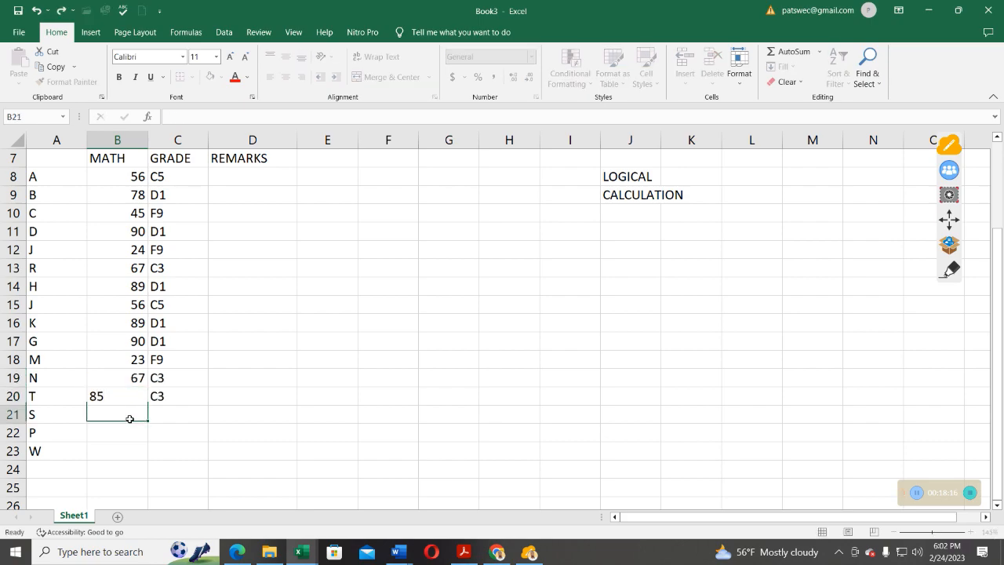
text(55)
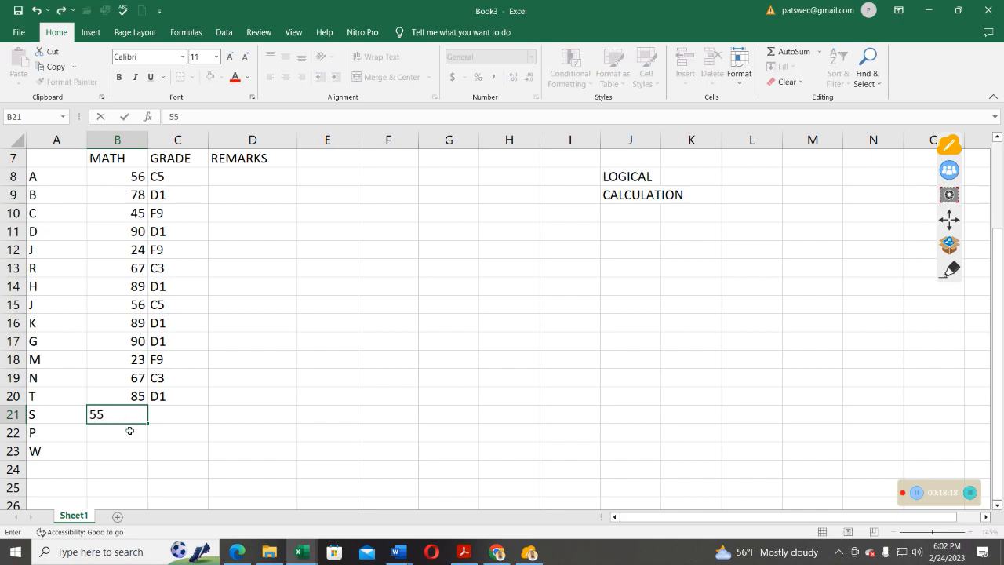
click(129, 430)
text(78)
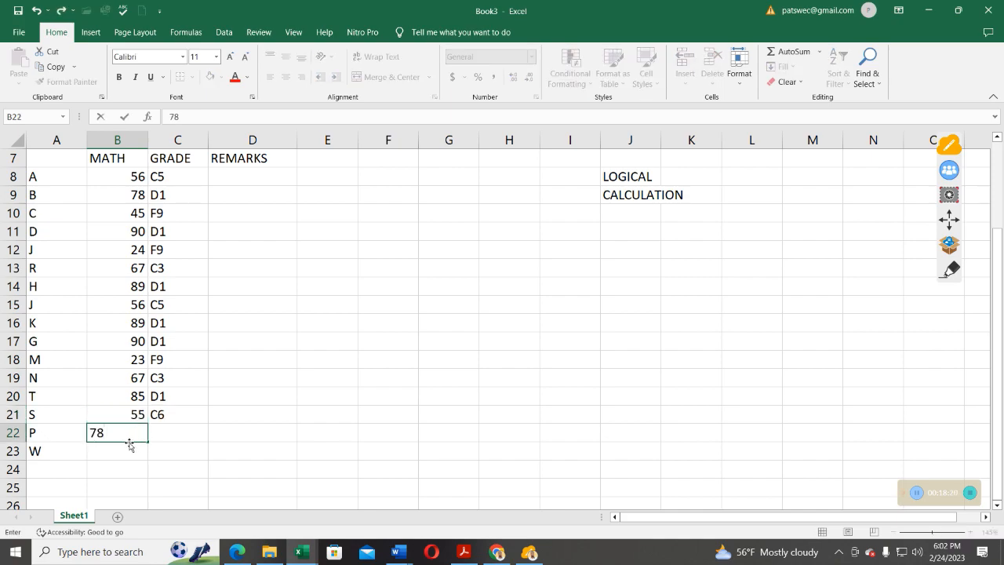
click(127, 448)
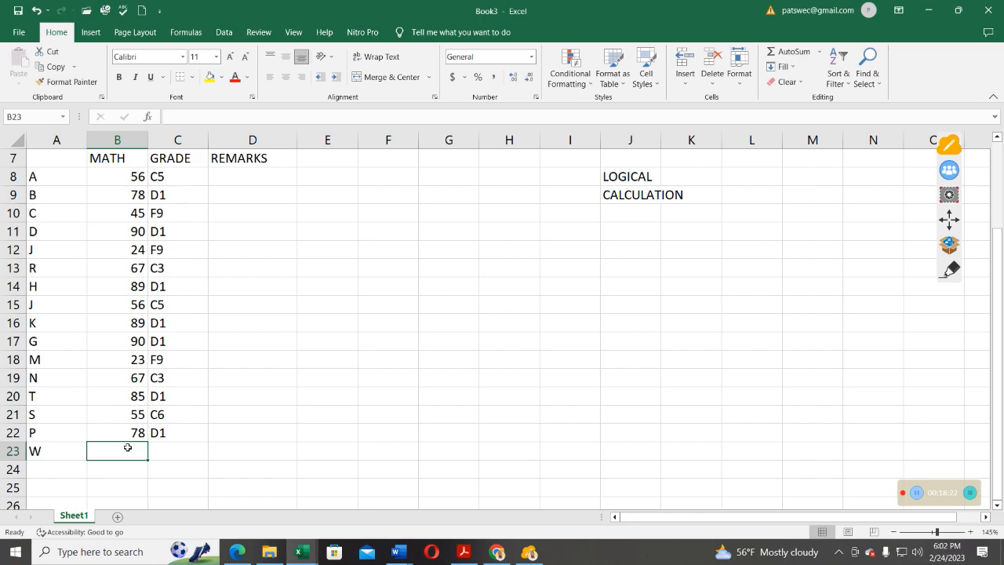
text(39)
click(145, 471)
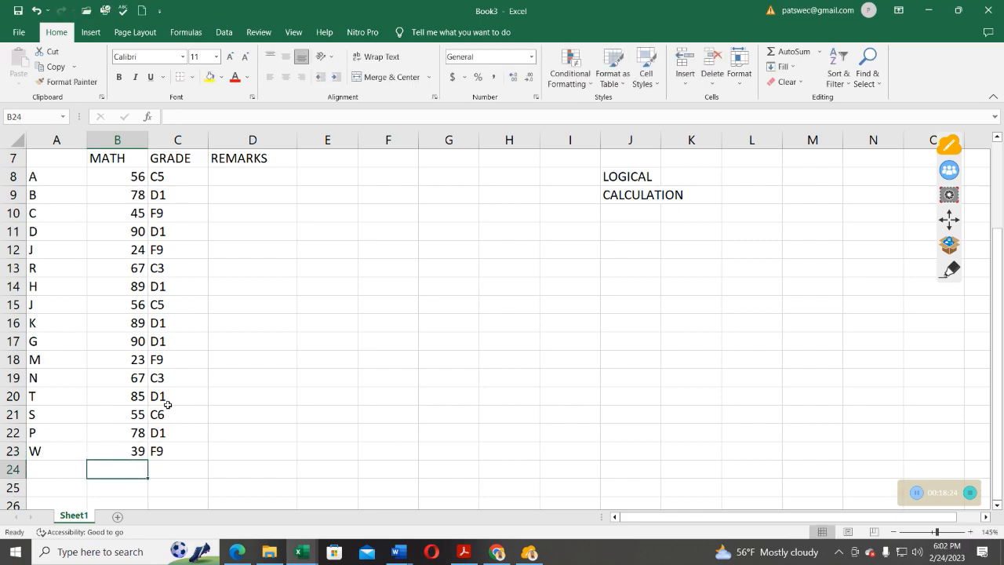
- Examine the grade column and the nested IF formulas in C23 and C8
scroll(175, 363, up, 1)
scroll(178, 366, down, 2)
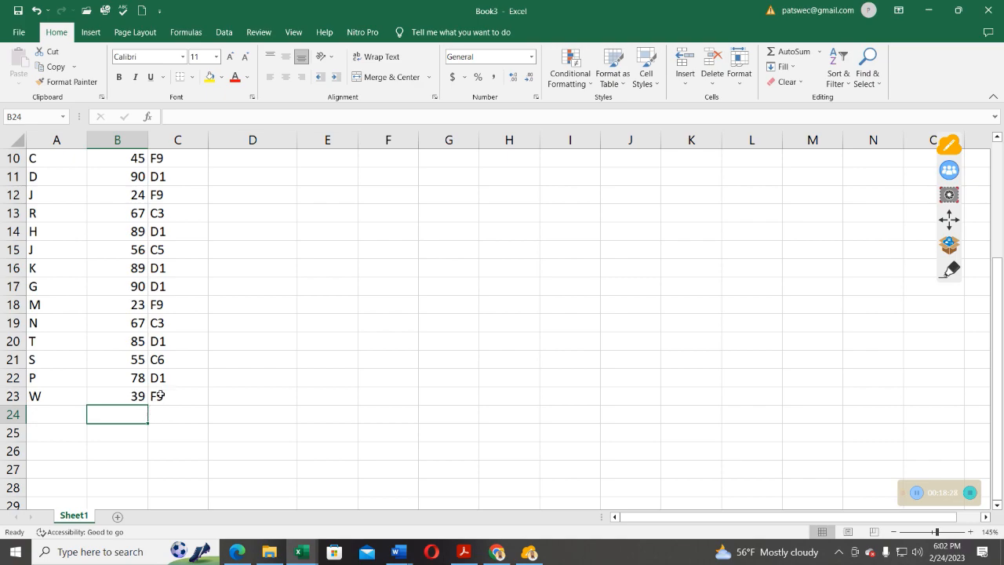
click(159, 395)
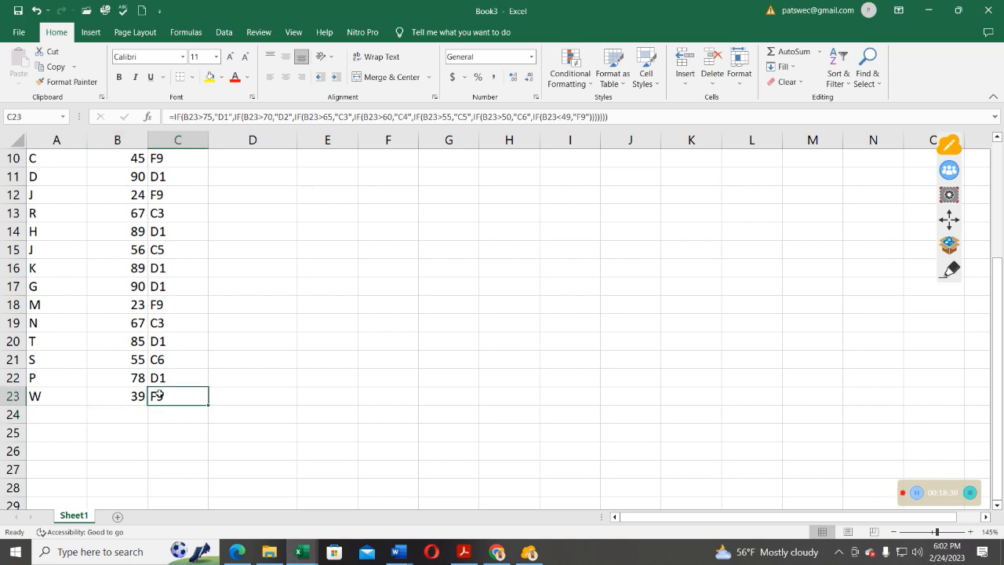
scroll(165, 354, up, 2)
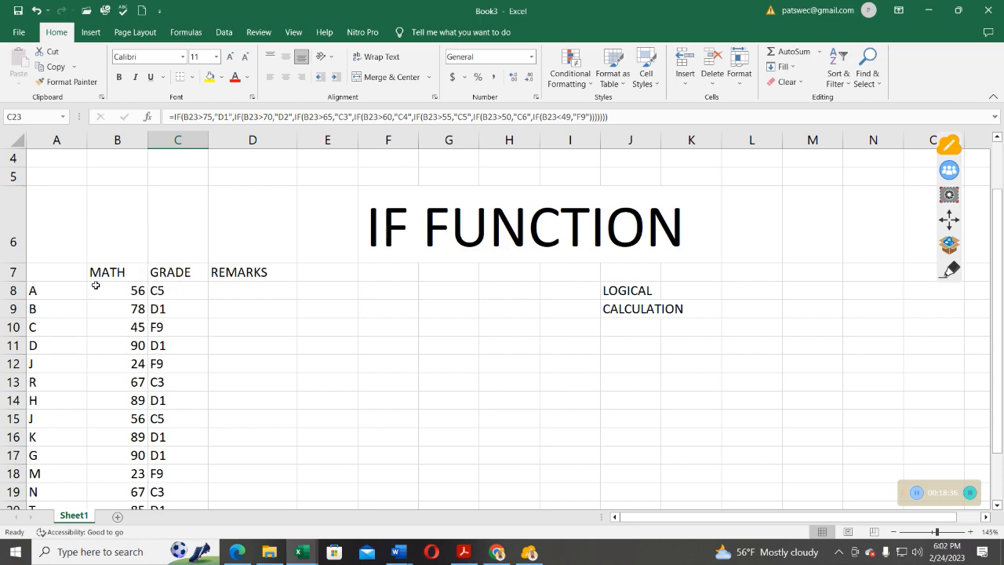
click(158, 290)
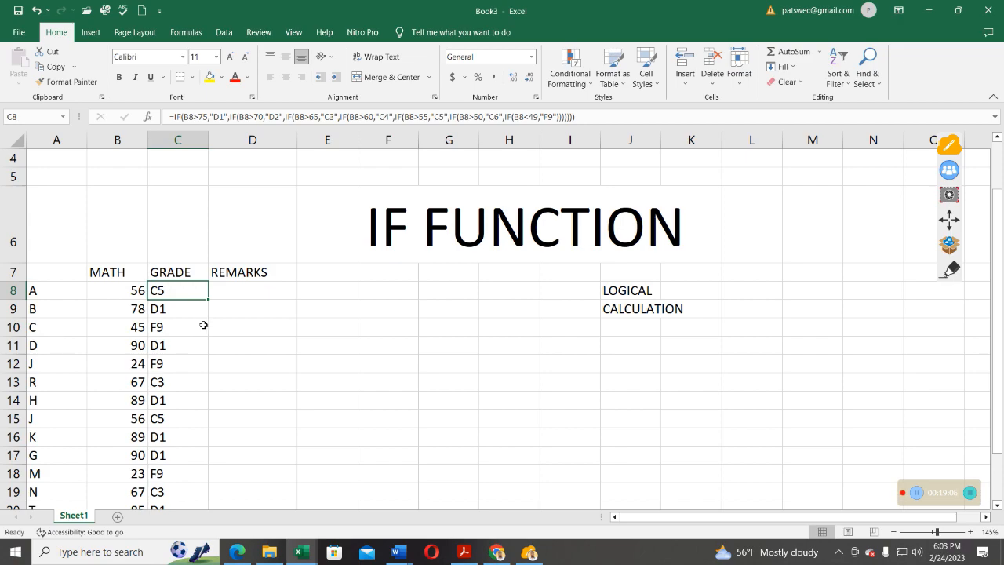
- Start the remarks formula in D8 with an IF that returns "EXELLENT" when B8>75
click(230, 290)
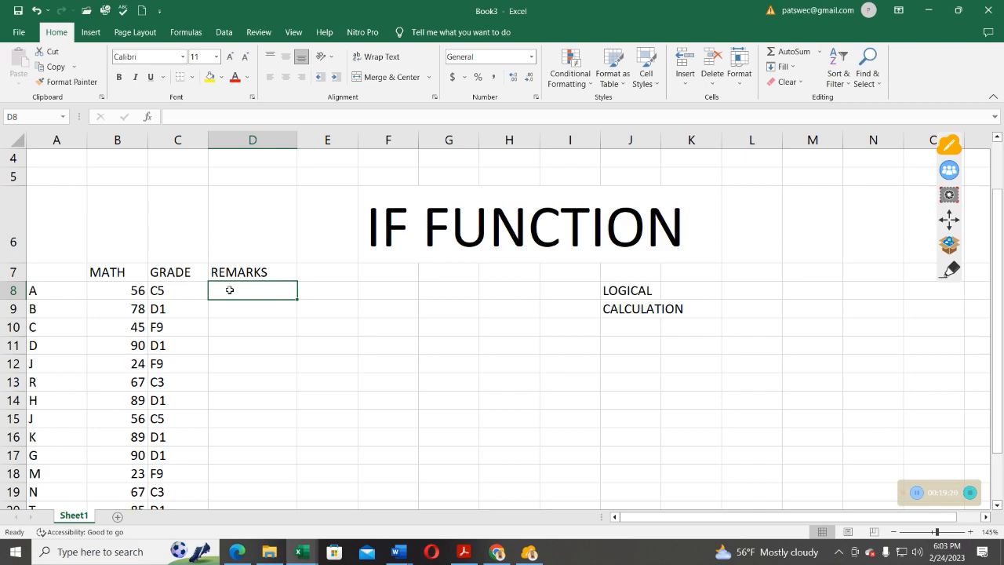
text(=)
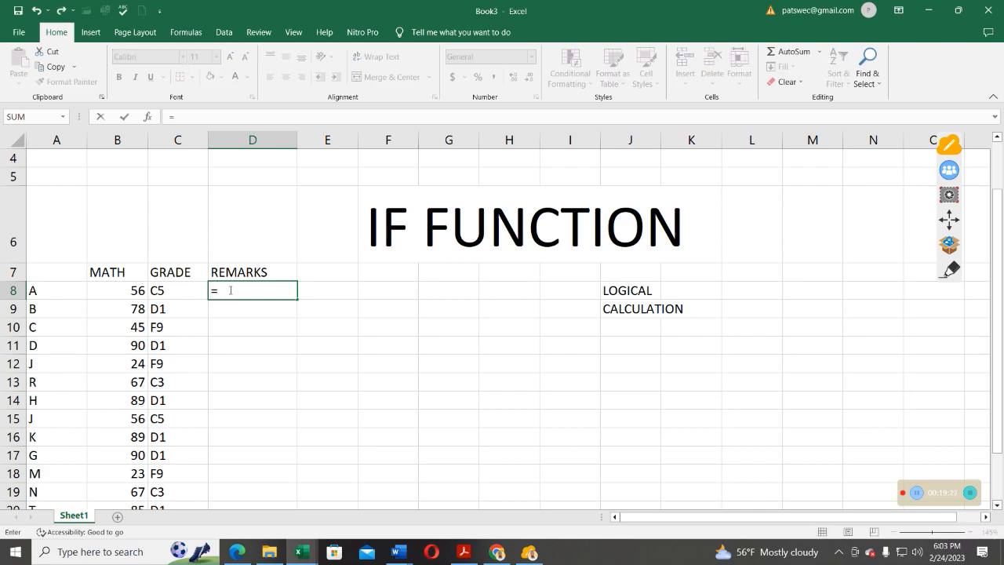
text(IF)
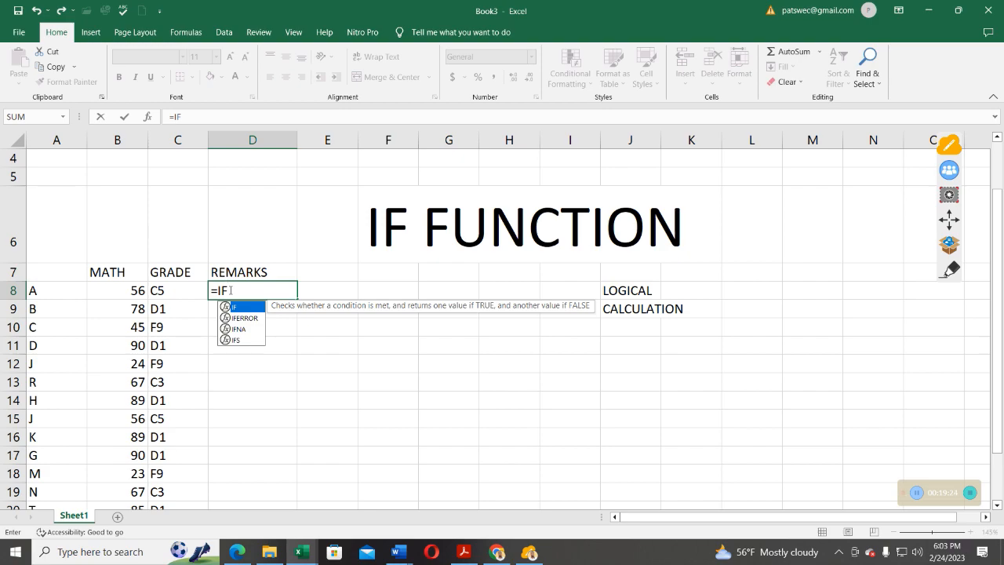
text(()
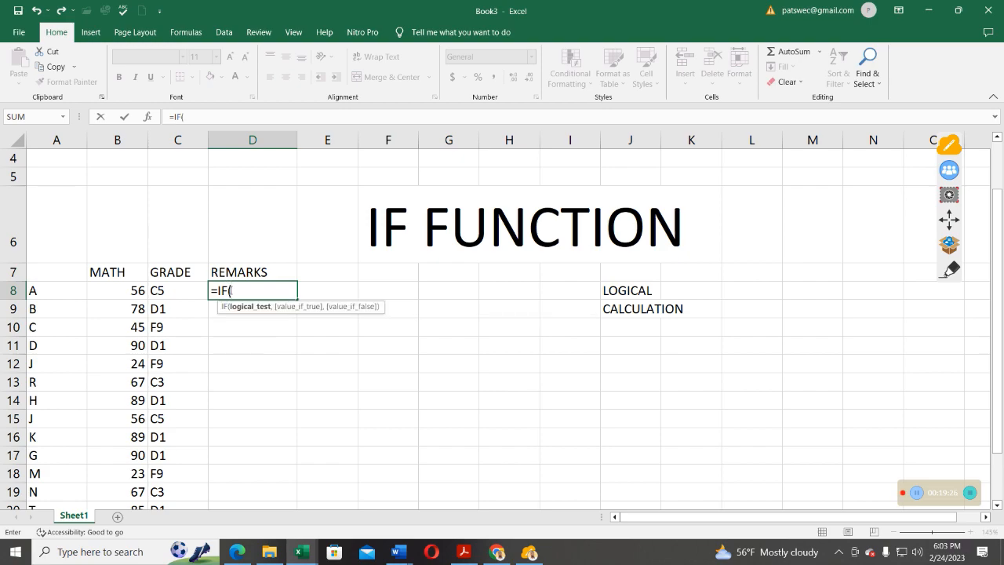
text(B8)
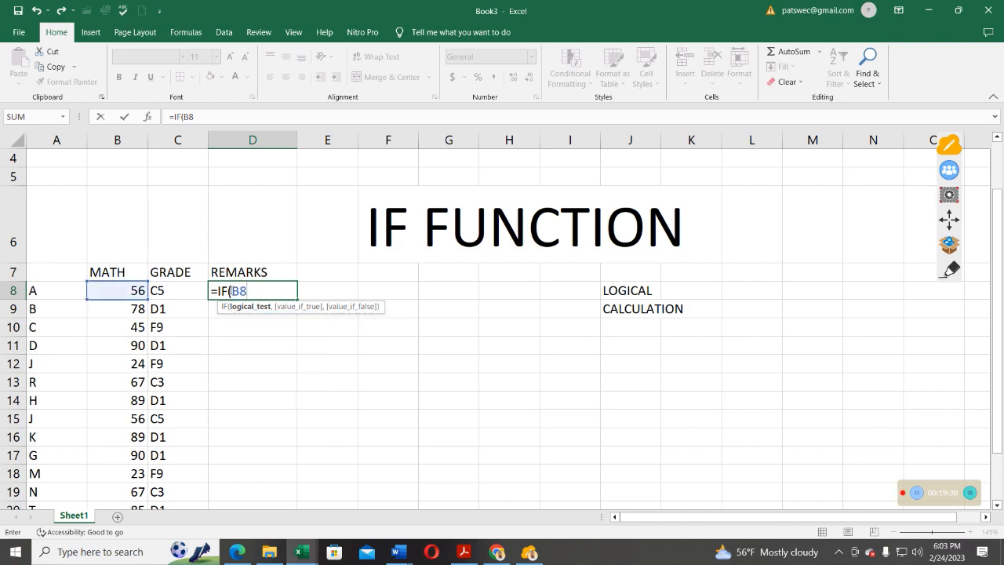
text(>7)
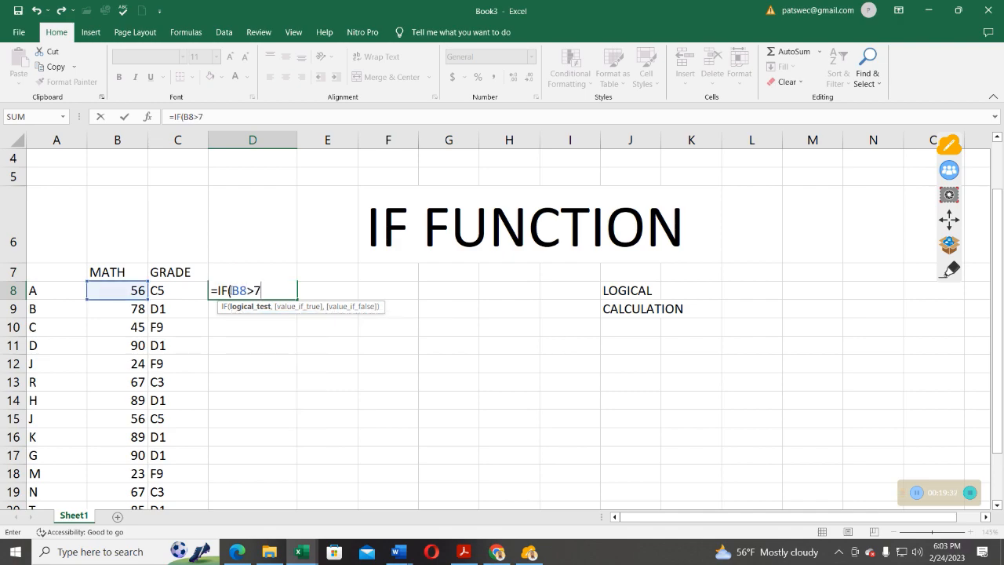
text(5,")
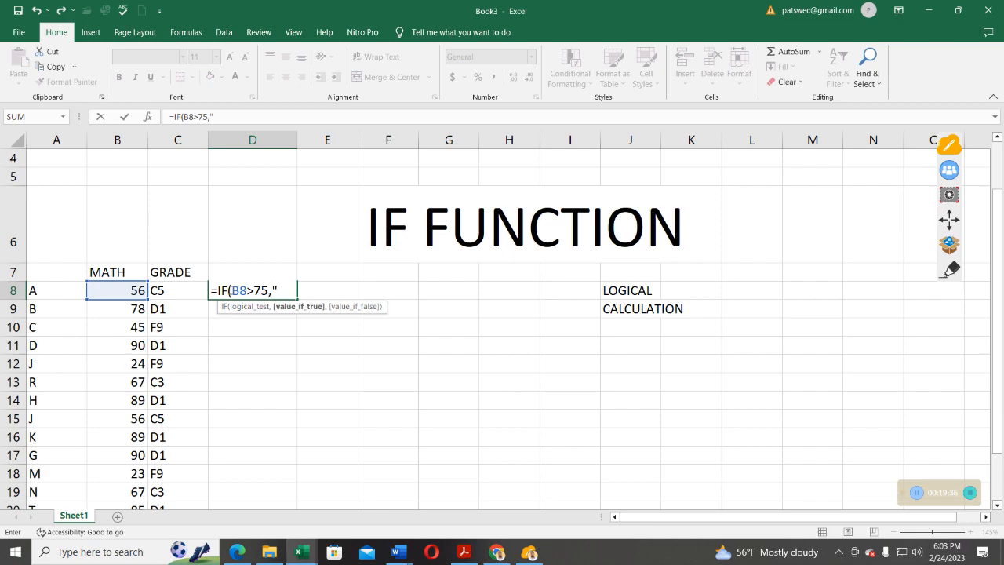
text(EXCELE)
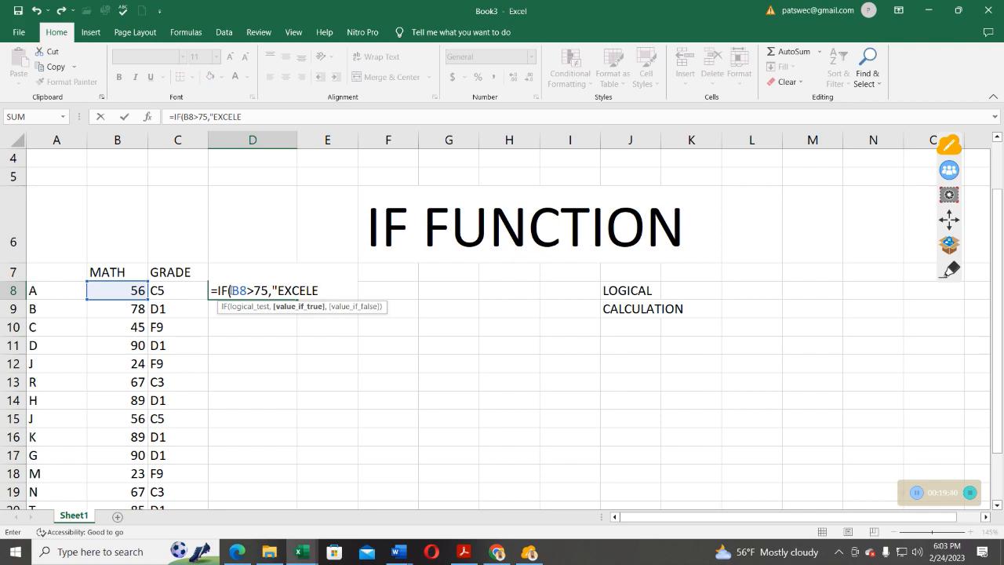
key(BackSpace)
key(BackSpace)
key(BackSpace)
key(BackSpace)
text(ELLENT",)
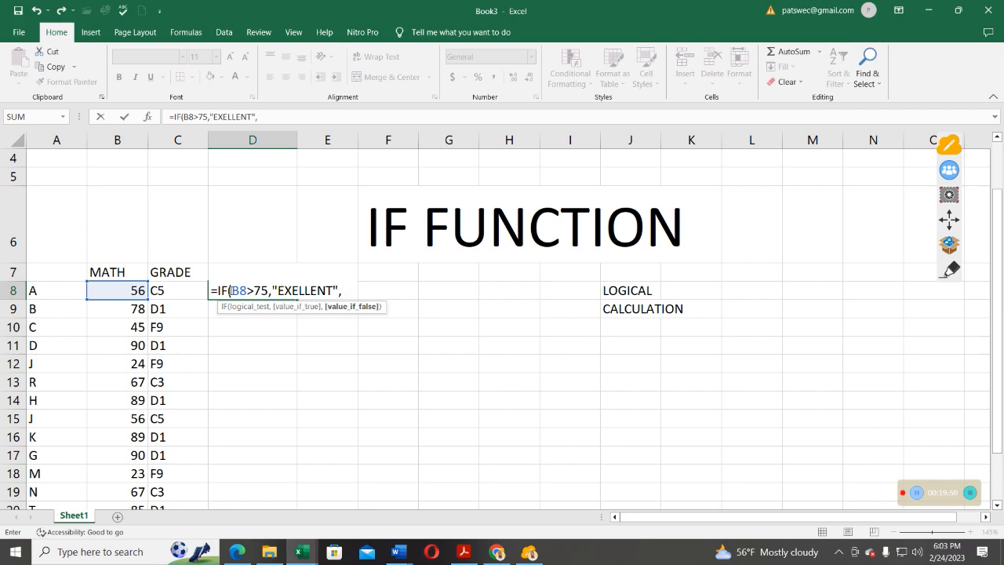
- Nest a second IF in the D8 formula that returns "VERY GOOD" when B8>70
text(IF)
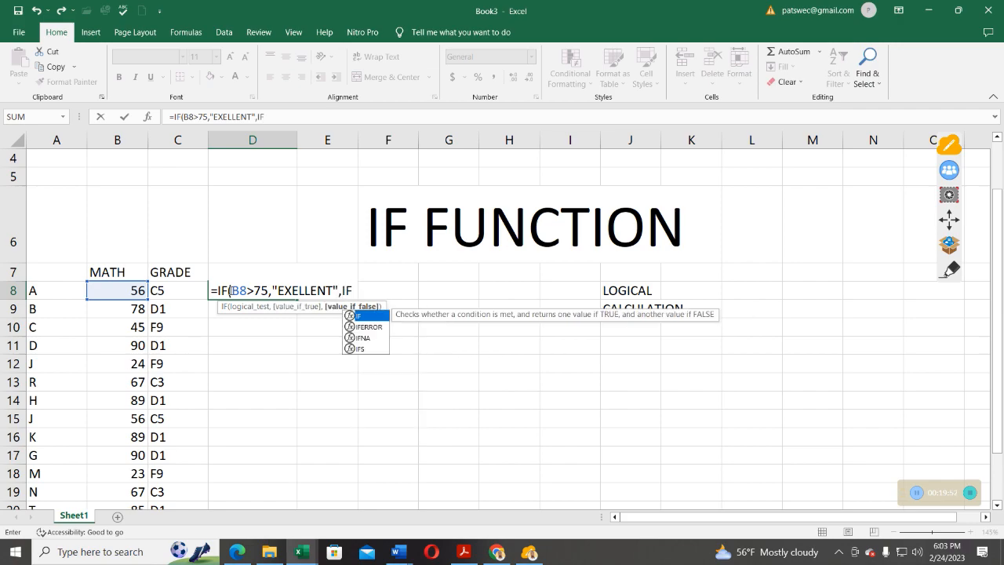
text((B8)
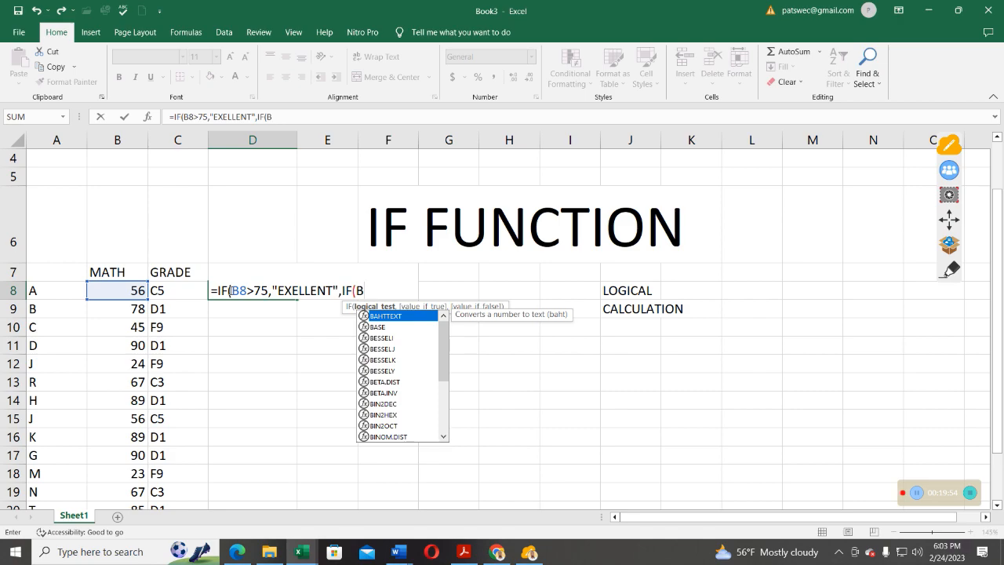
text(>)
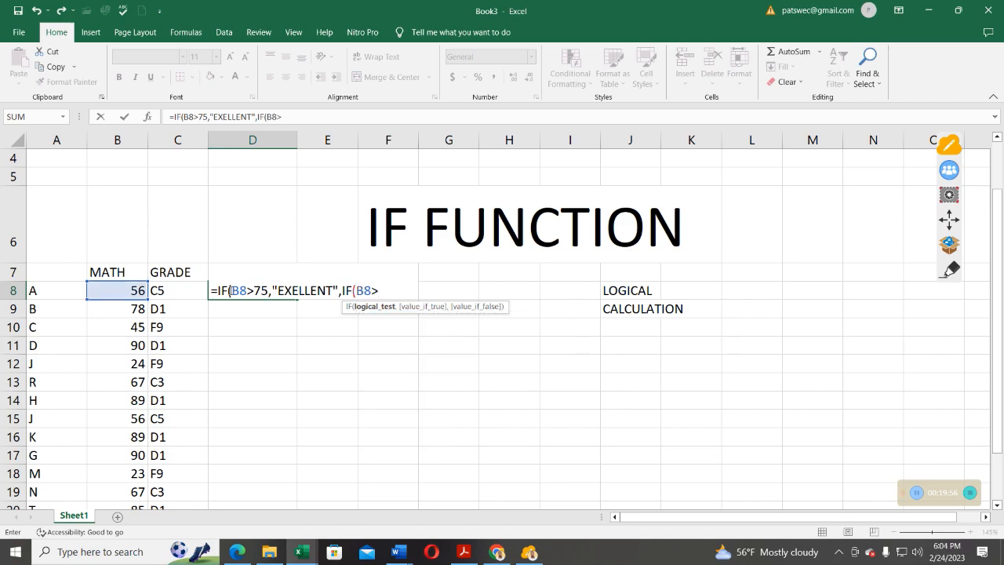
text(70,")
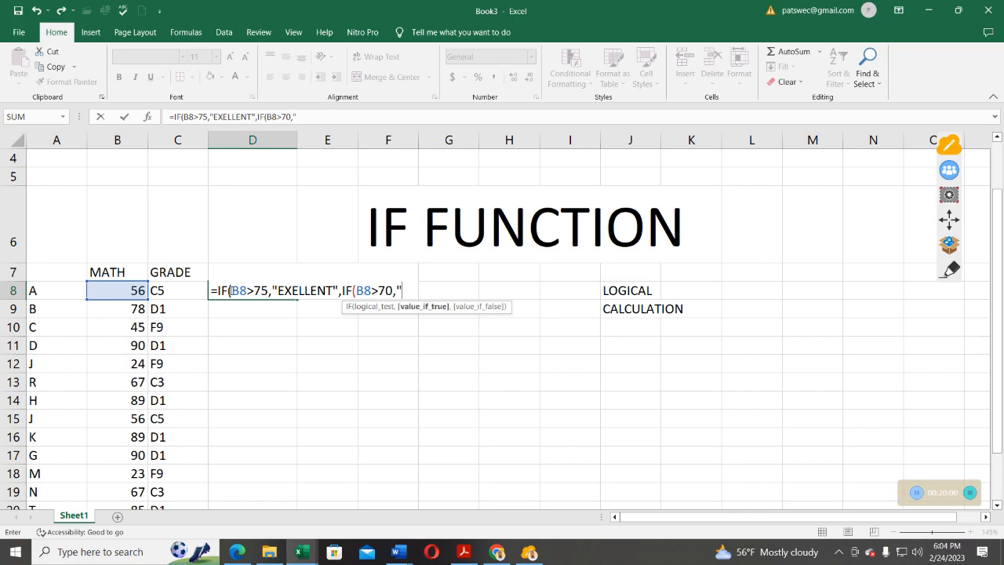
text(VERY GOOD)
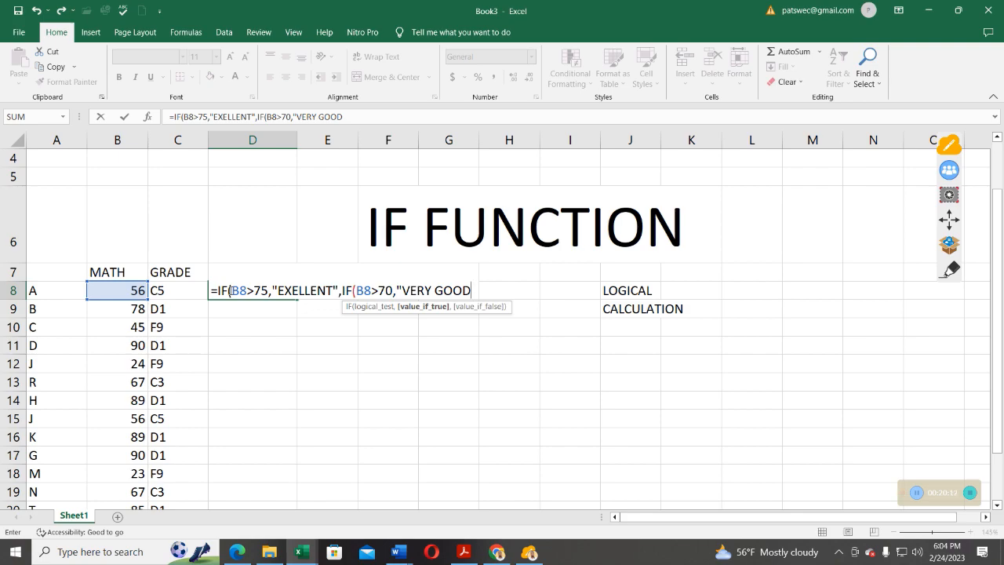
text(",)
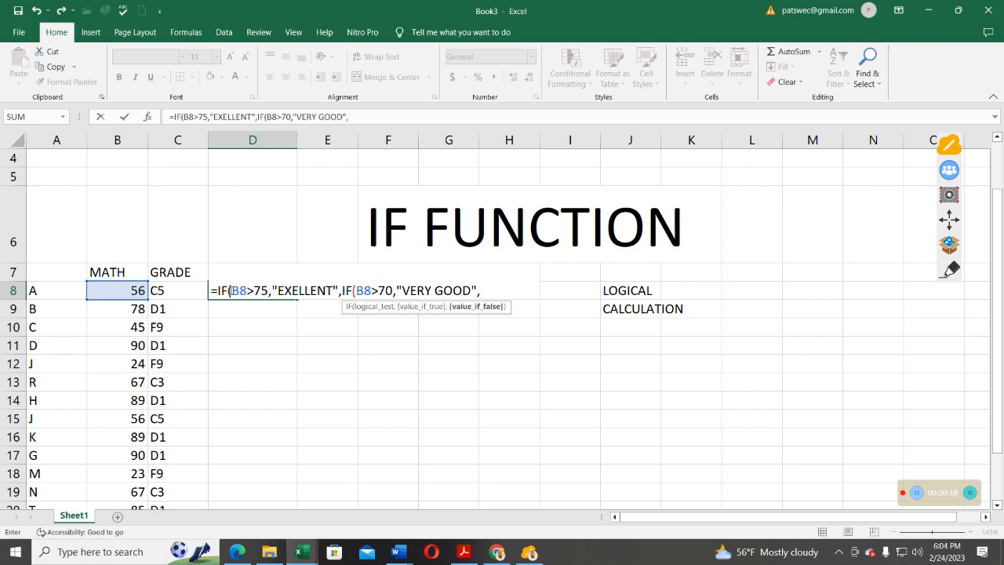
- Nest a third IF in the D8 formula that returns "GOOD" when B8>65
text(IF)
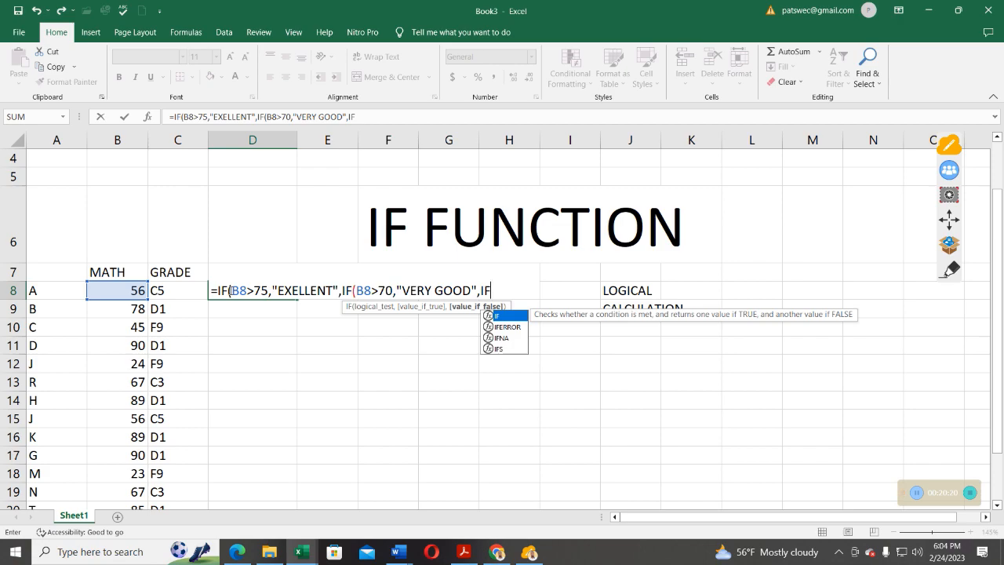
text((B8>)
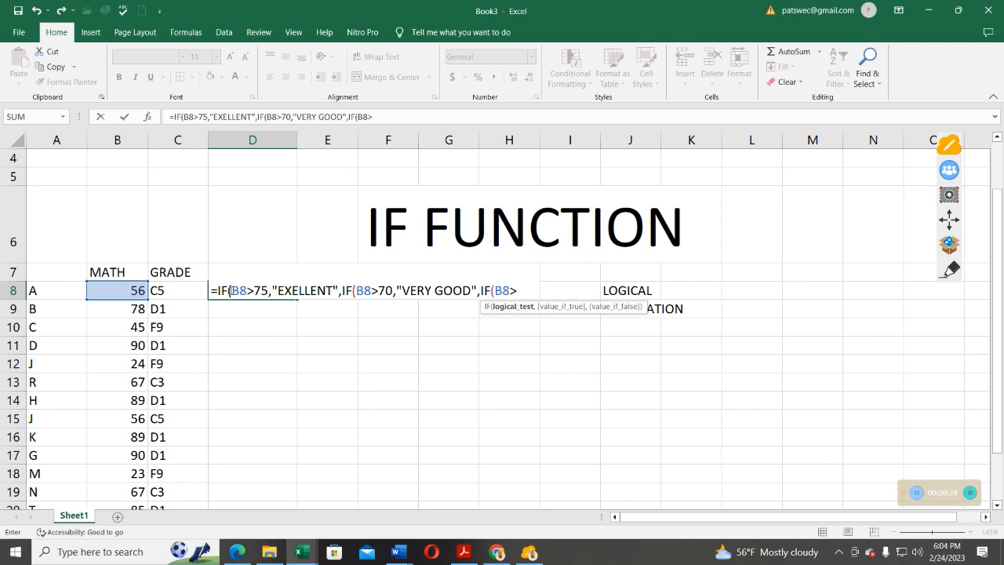
text(6)
text(5)
text(,")
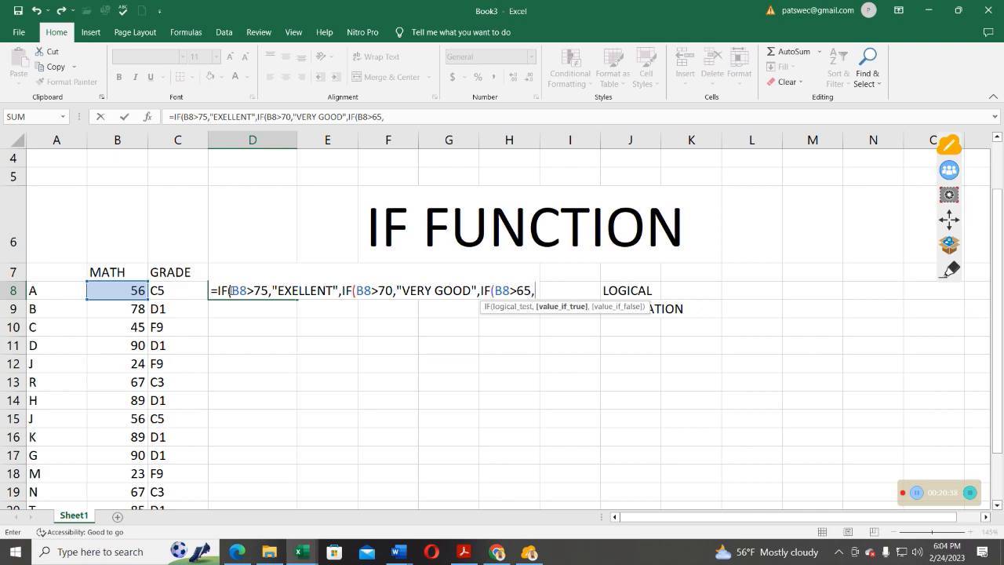
text(GOOD")
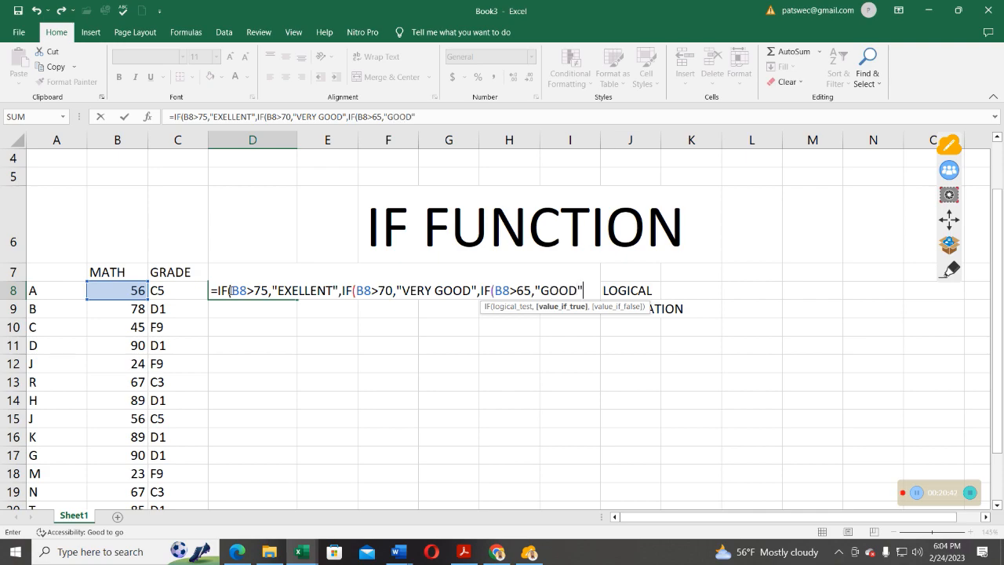
- Nest a fourth IF in the D8 formula that returns "FAIR GOOD" when B8>60
text(,IF)
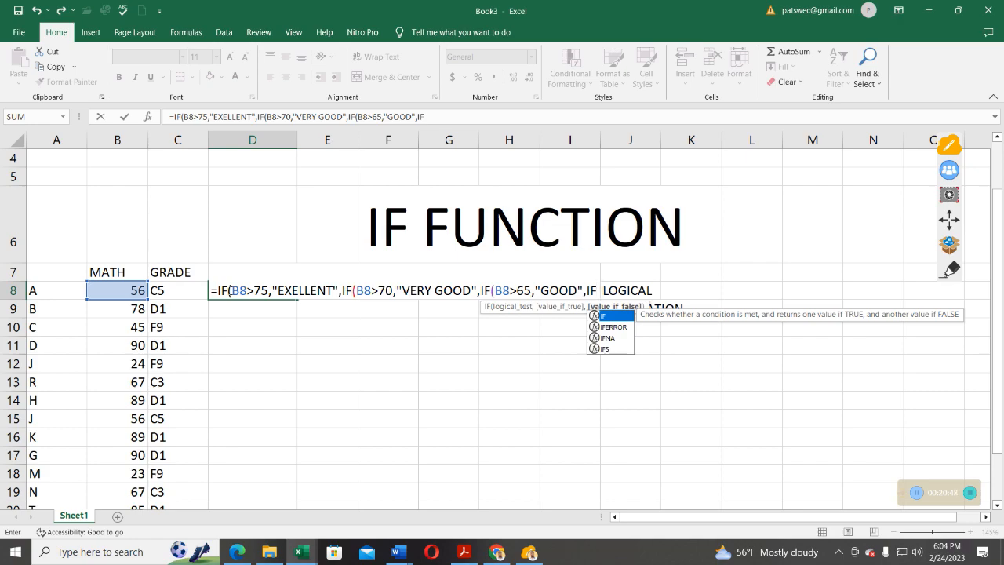
text((B)
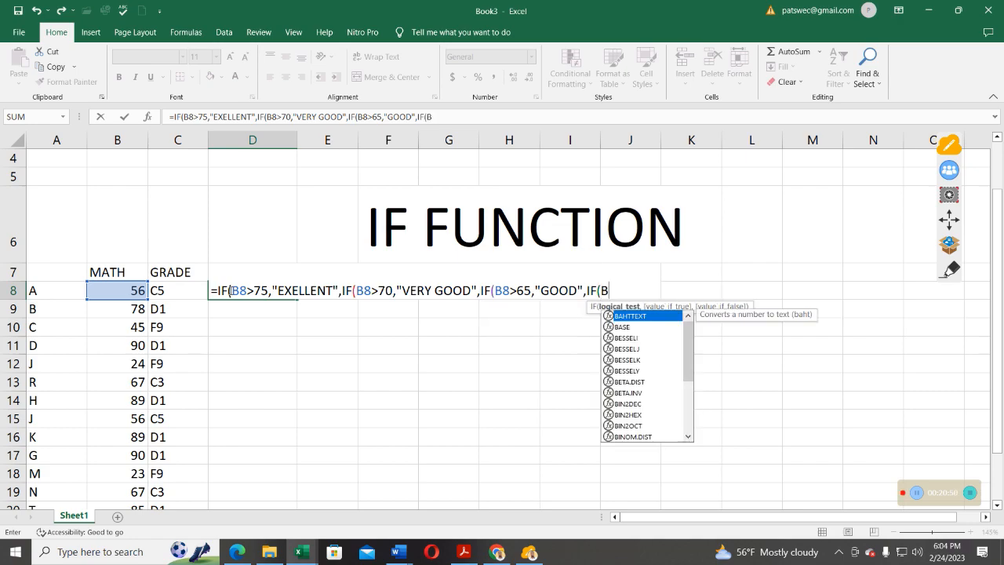
text(8)
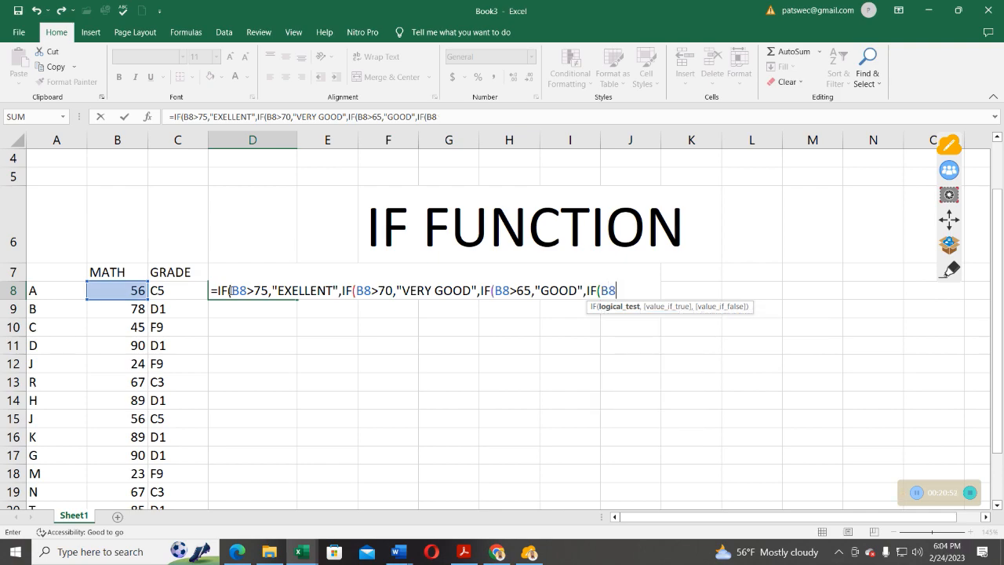
text(>60,)
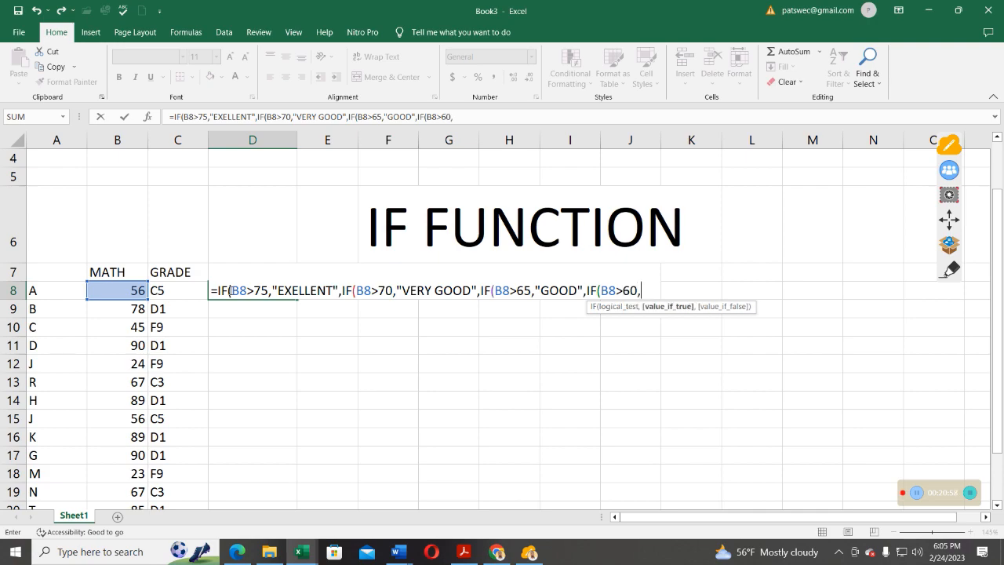
text("FAIR GOOD)
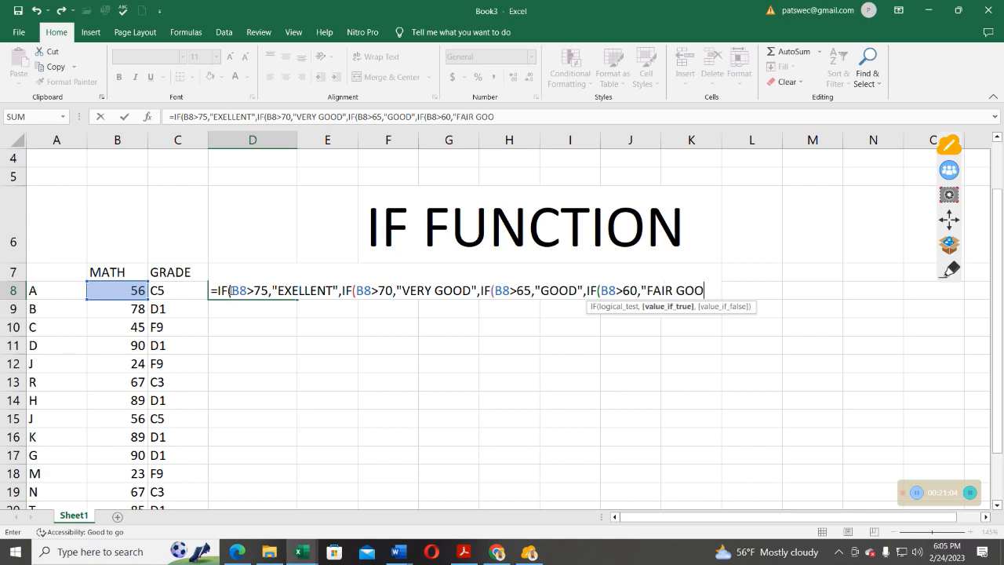
text(",)
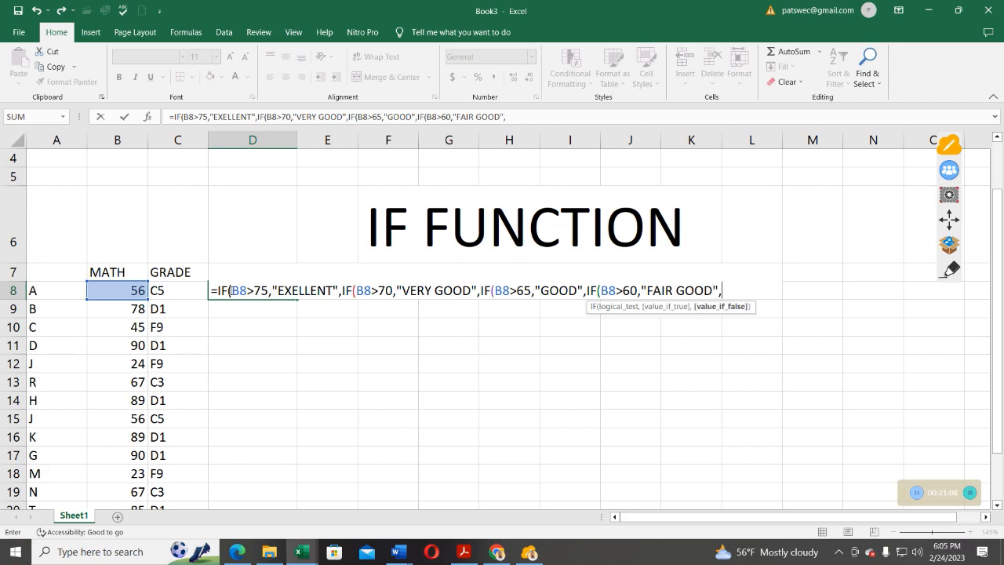
- Nest a fifth IF in the D8 formula that returns "FAIR" when B8>55
text(IF)
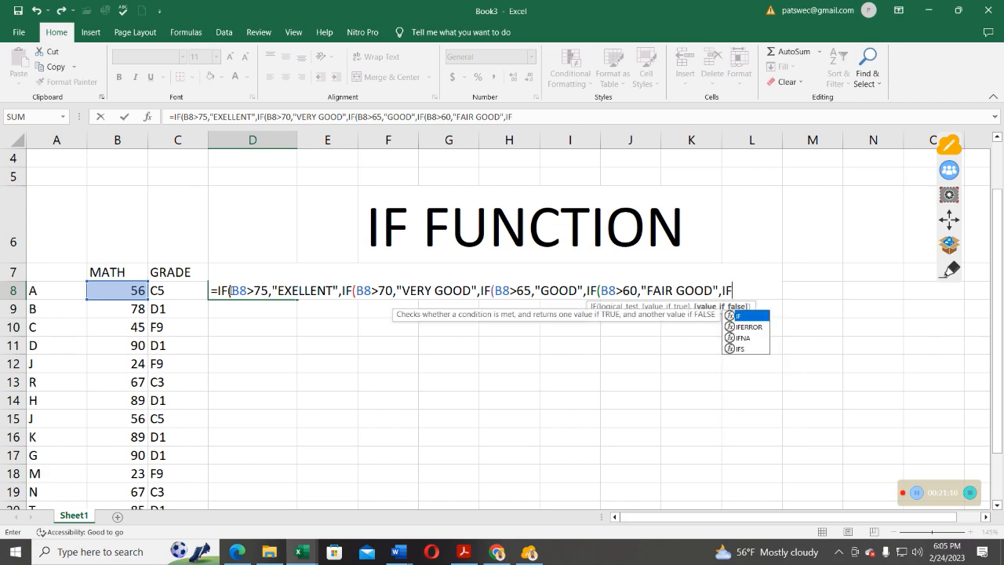
text((B8)
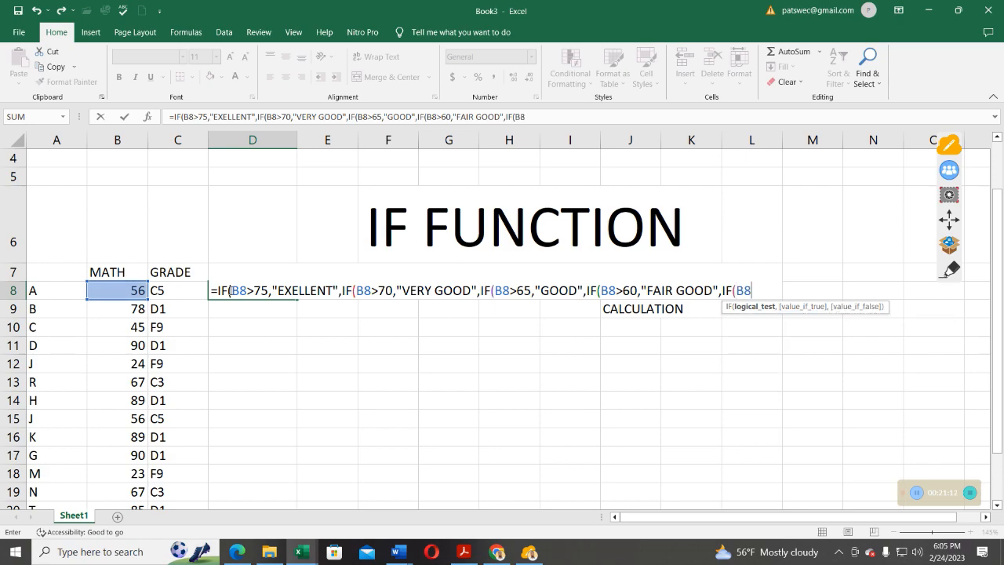
text(>55,")
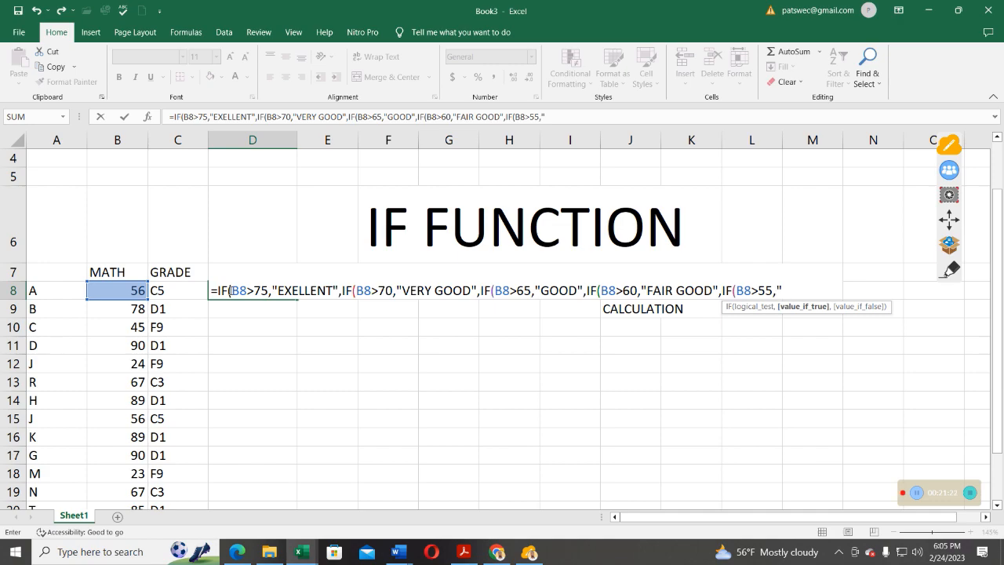
text(FAIR",)
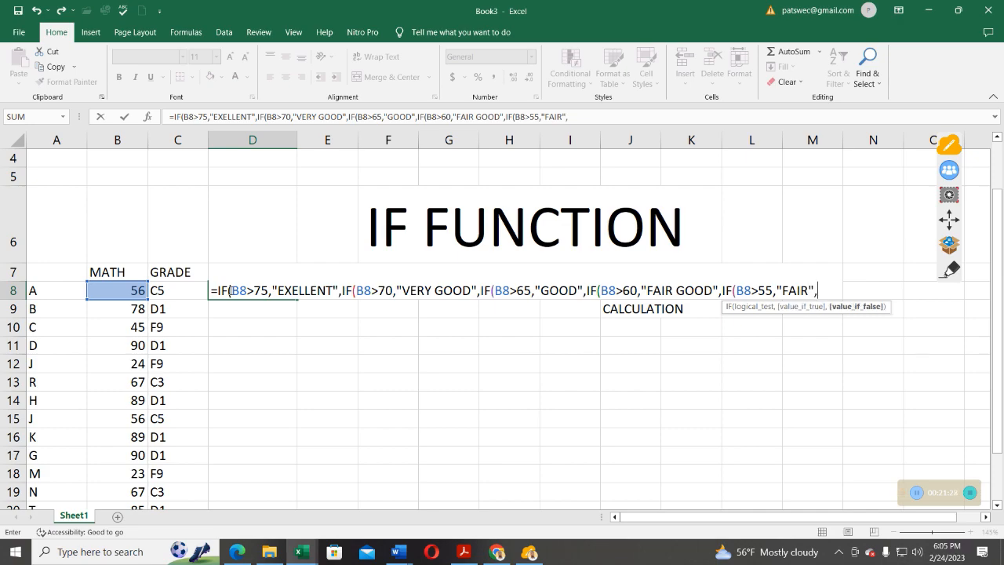
- Nest a sixth IF in the D8 formula that returns "TRY NEXT TIME" when B8>50
text(IF)
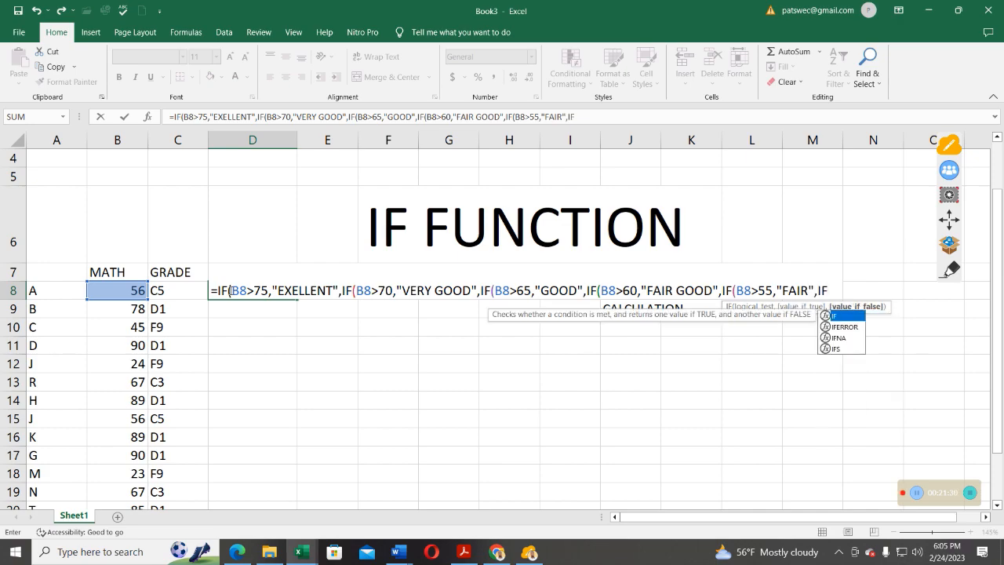
text((B8)
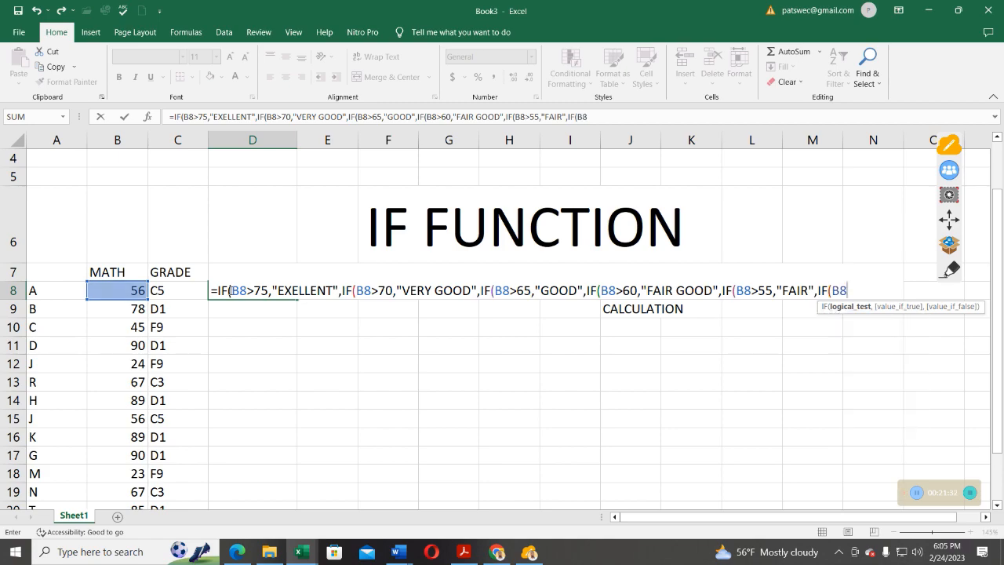
text(>50,")
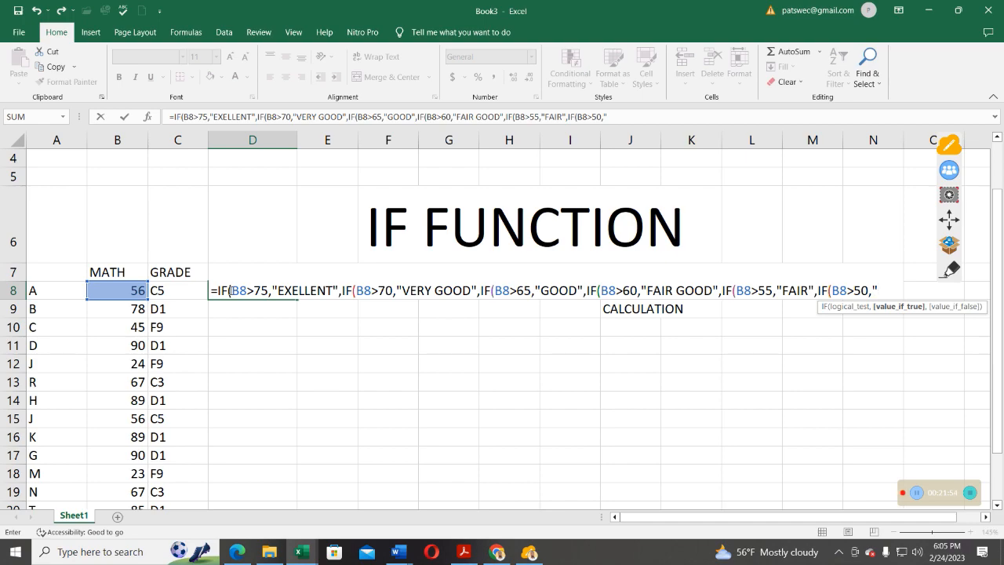
text(TRY NECT)
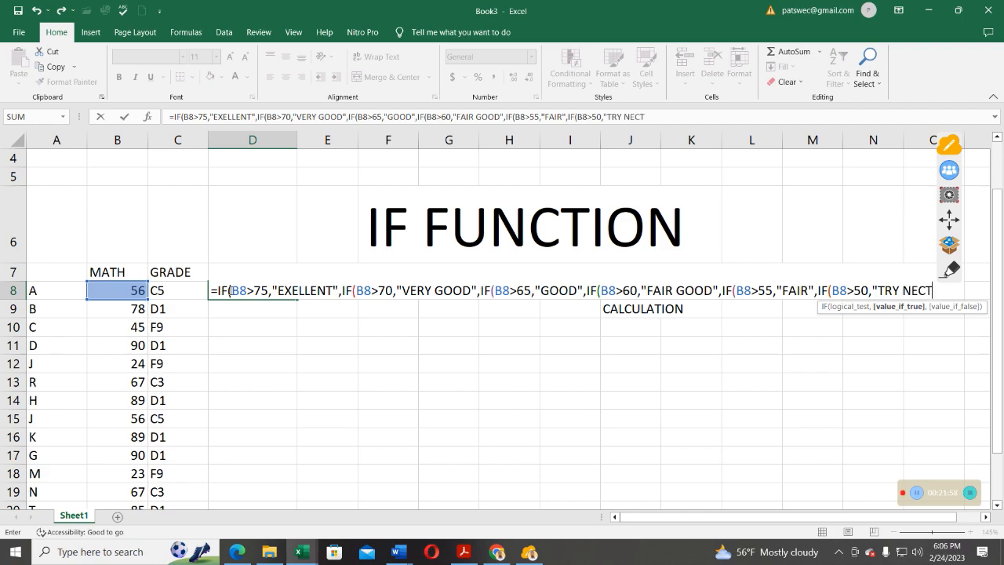
key(BackSpace)
key(BackSpace)
text(XT TIME",)
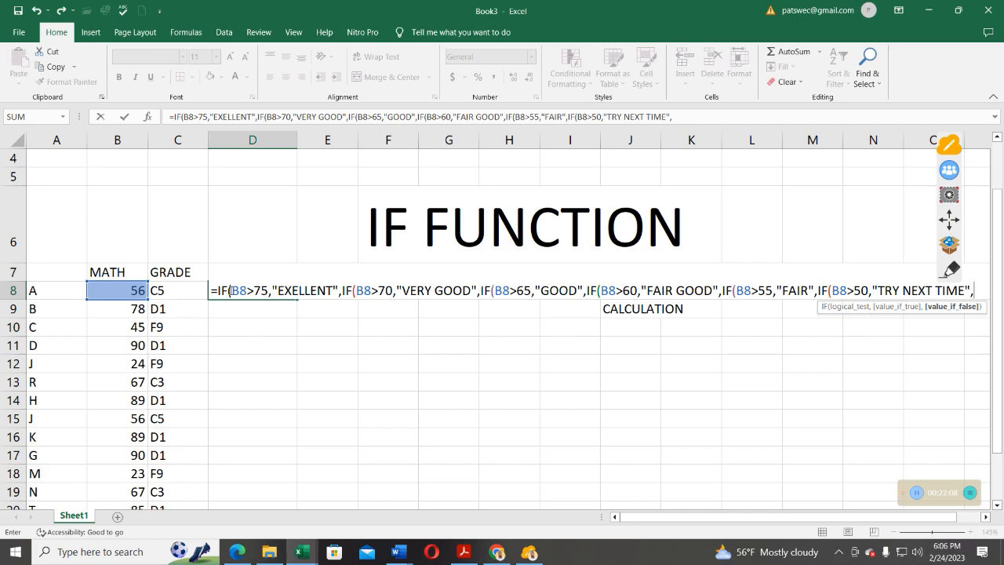
- Nest a seventh IF in the D8 formula that returns "PULLL UP YOUR SOCKS" when B8<50
text(IF)
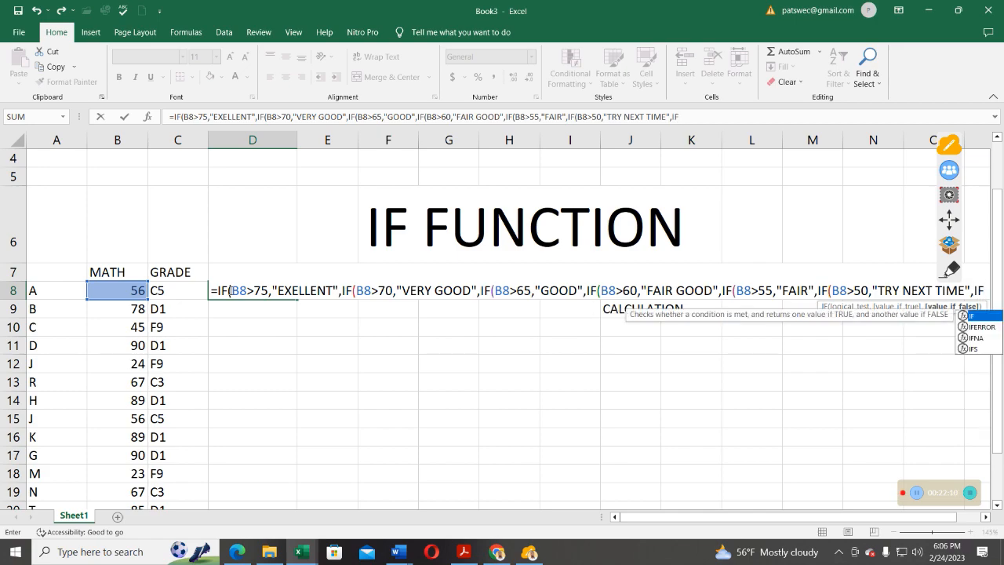
text(()
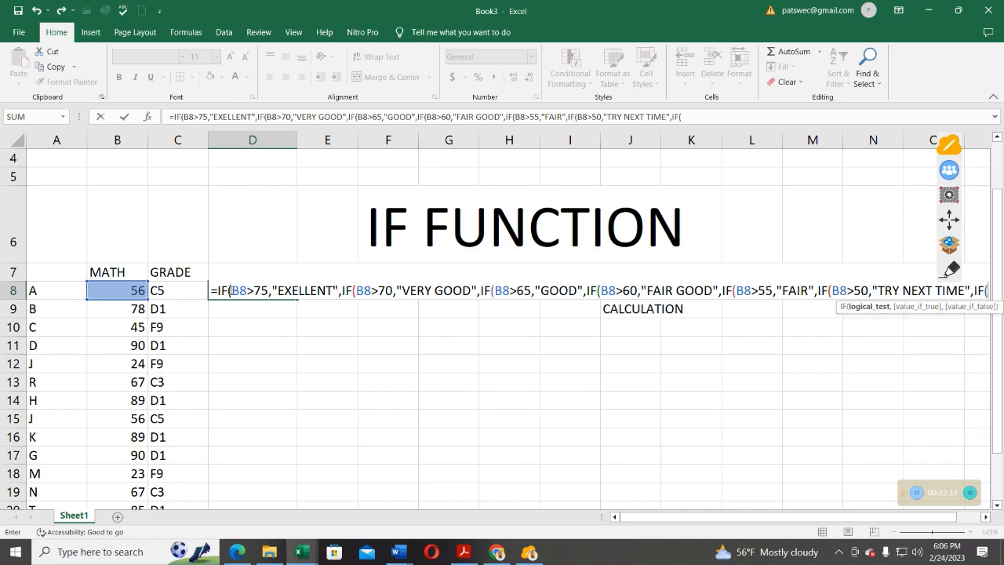
text(B)
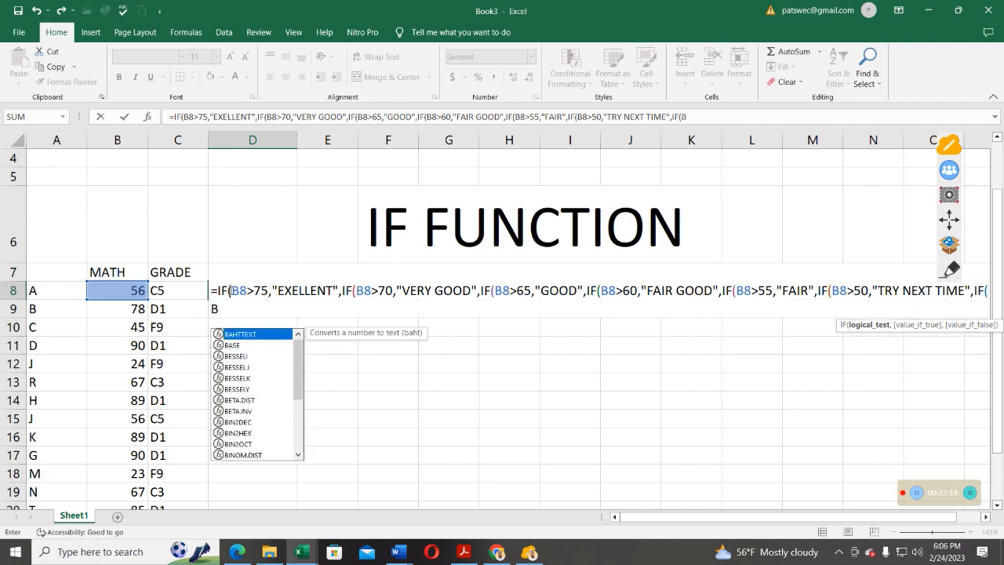
text(8)
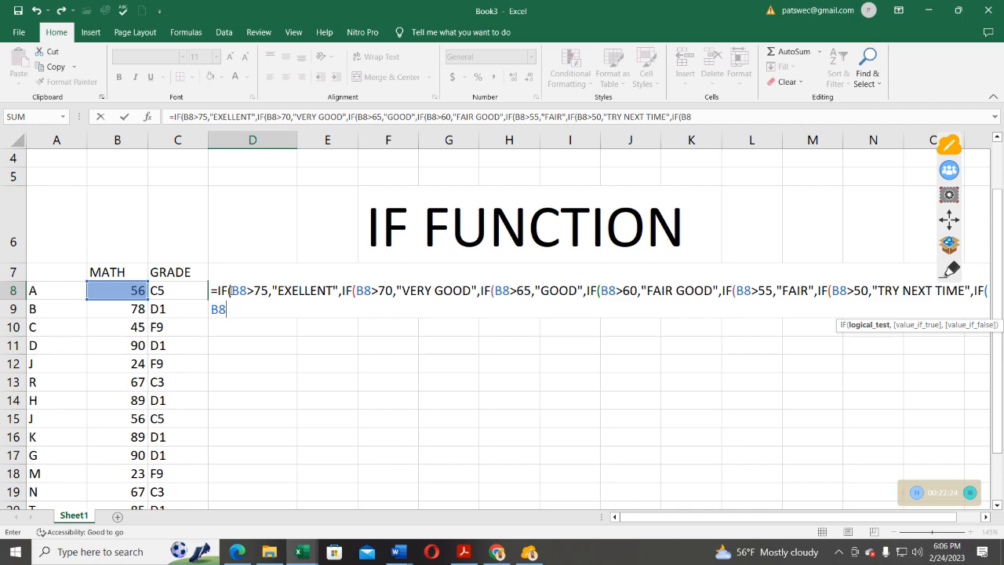
text(()
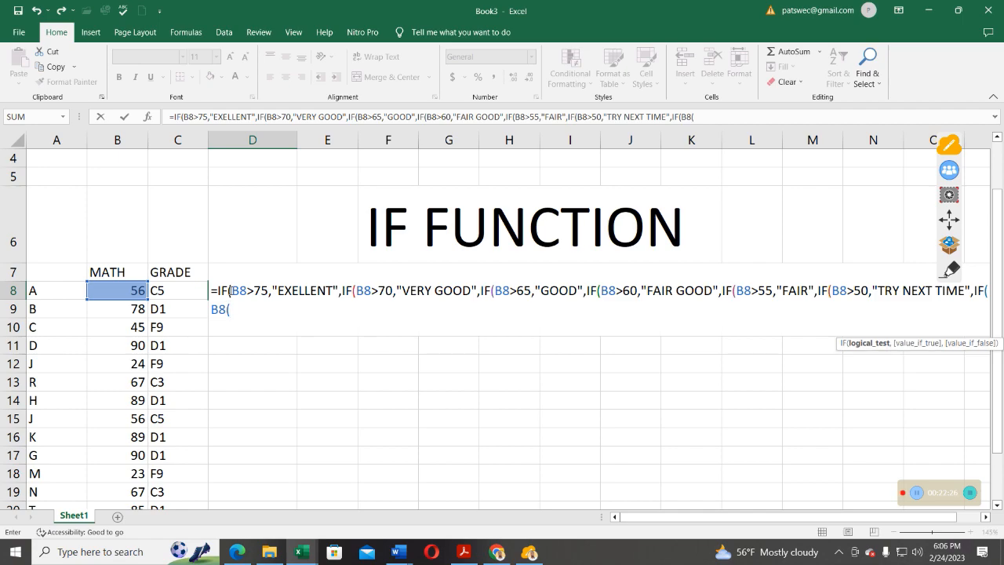
key(BackSpace)
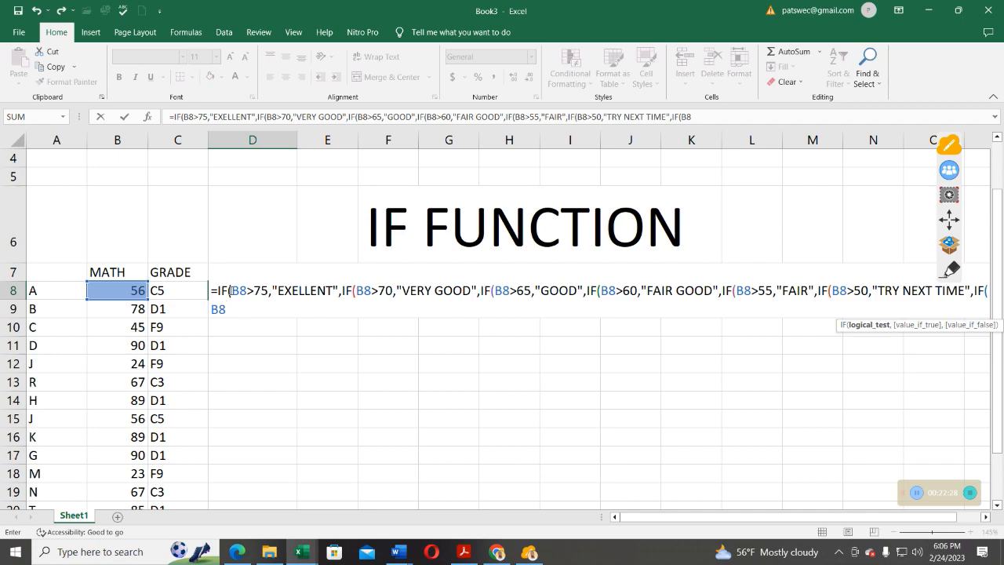
text(<50)
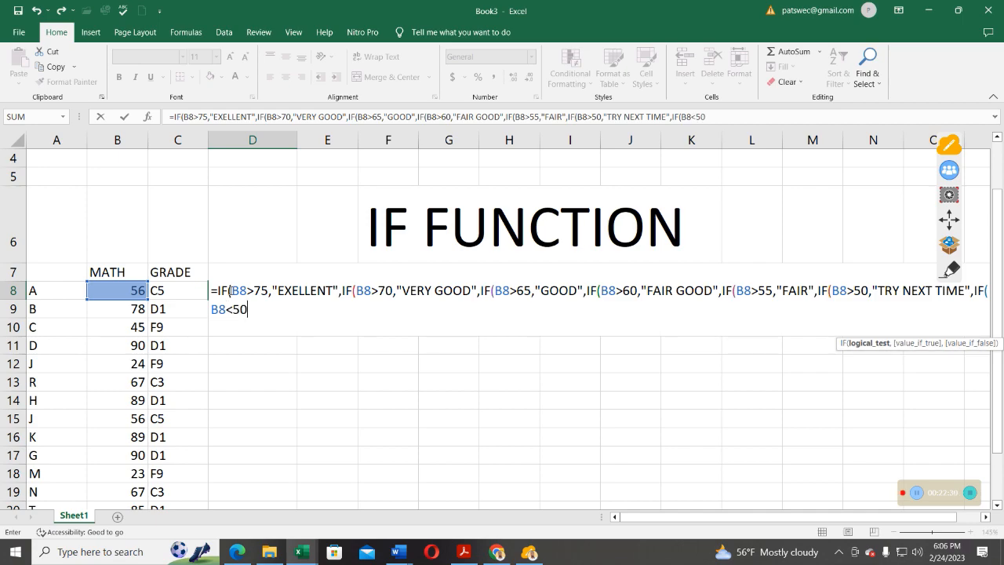
text(,)
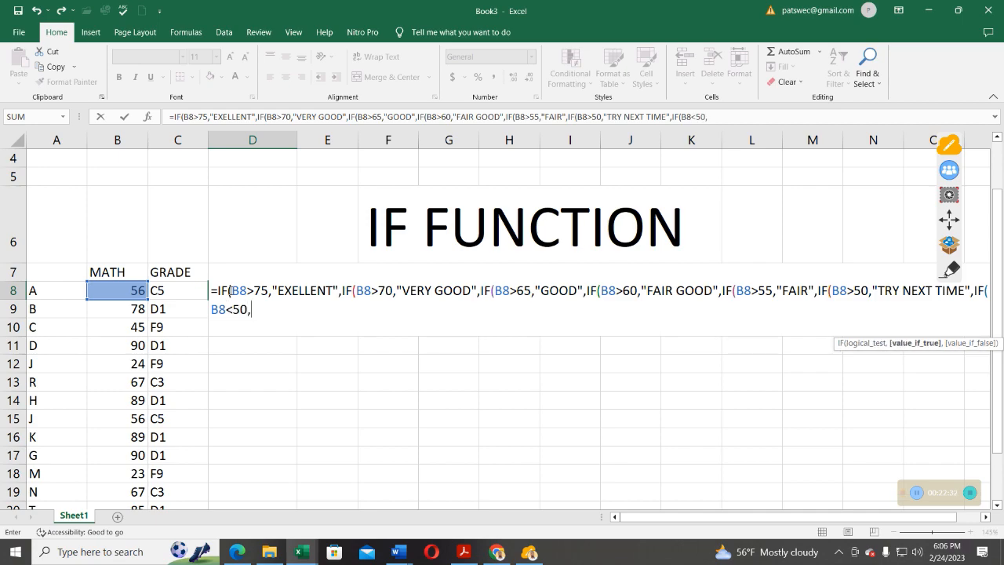
text("PULLL UP YO)
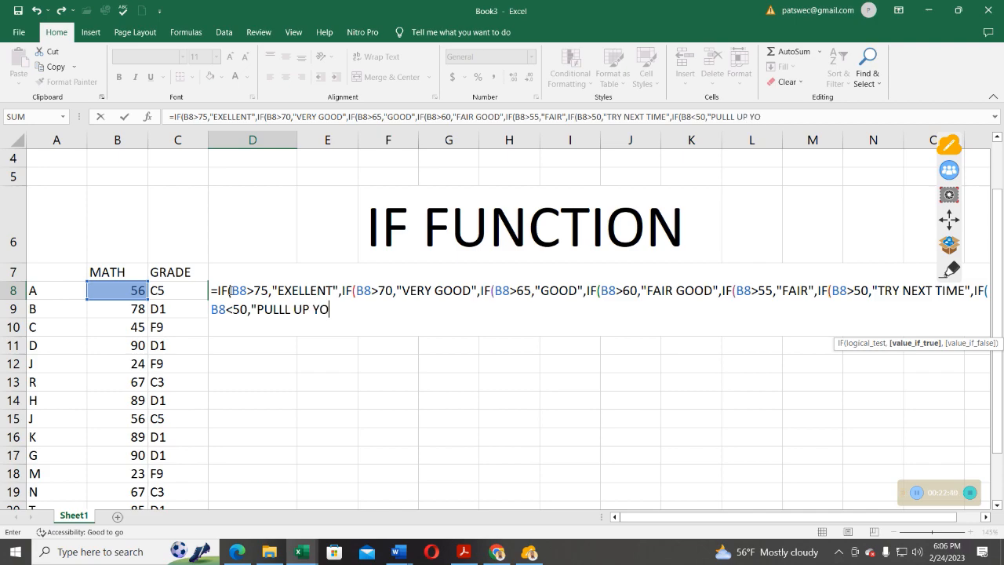
text(UR SOCKS)
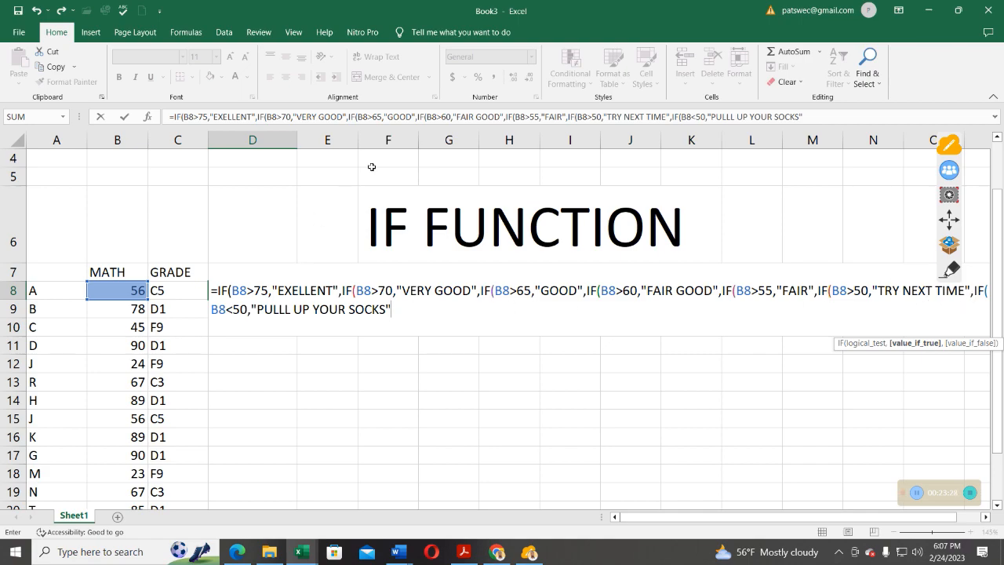
- Close all seven nested IFs with parentheses and commit the formula in D8
text())
text())))
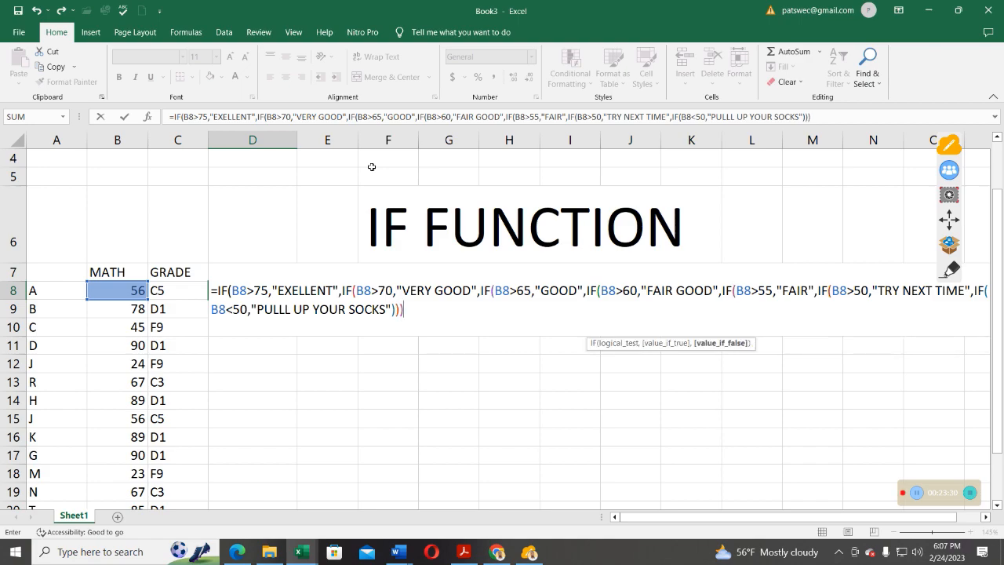
text()))
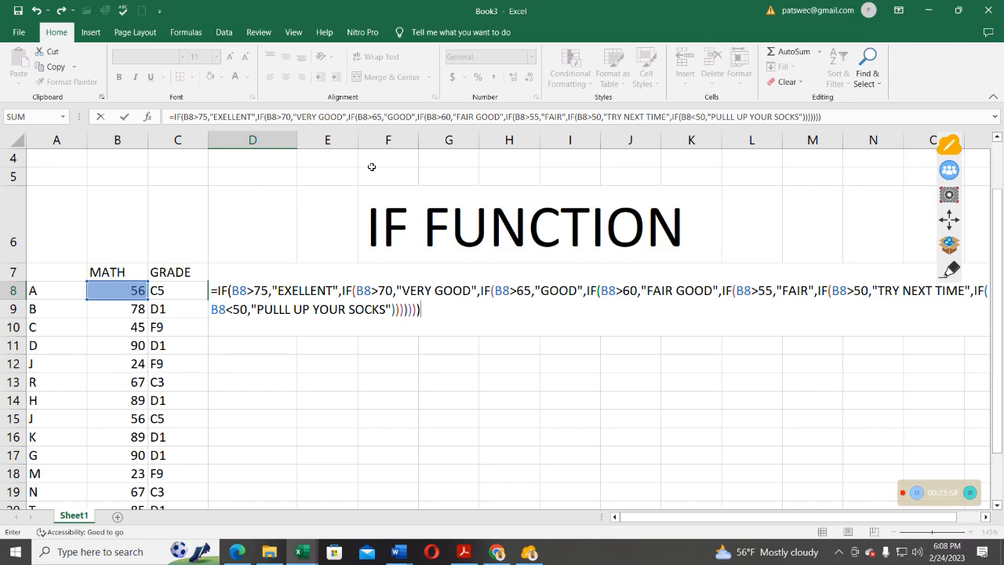
click(125, 117)
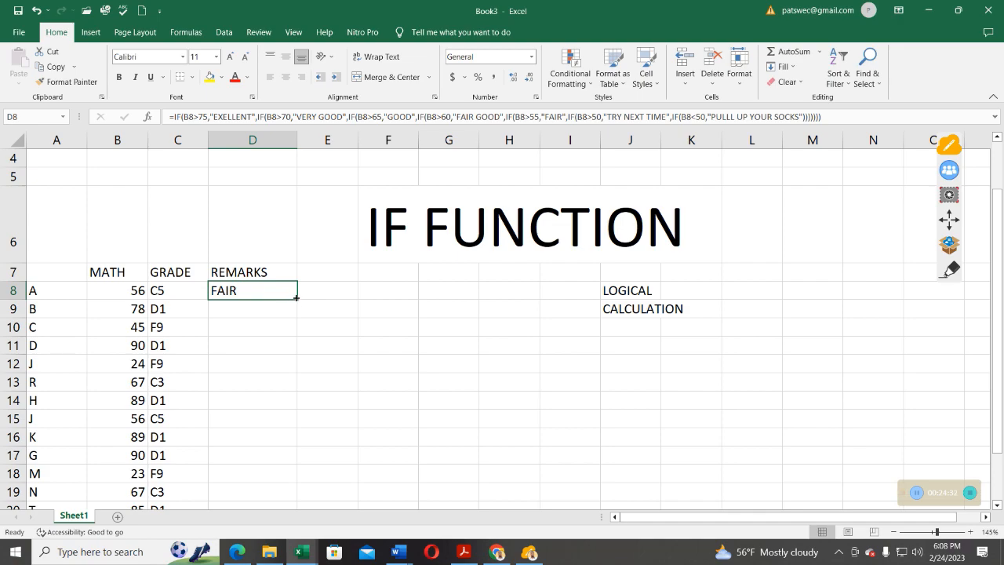
- Fill the D8 remarks formula down to D23 and widen column D to fit the longest remark
drag(298, 297, 294, 463)
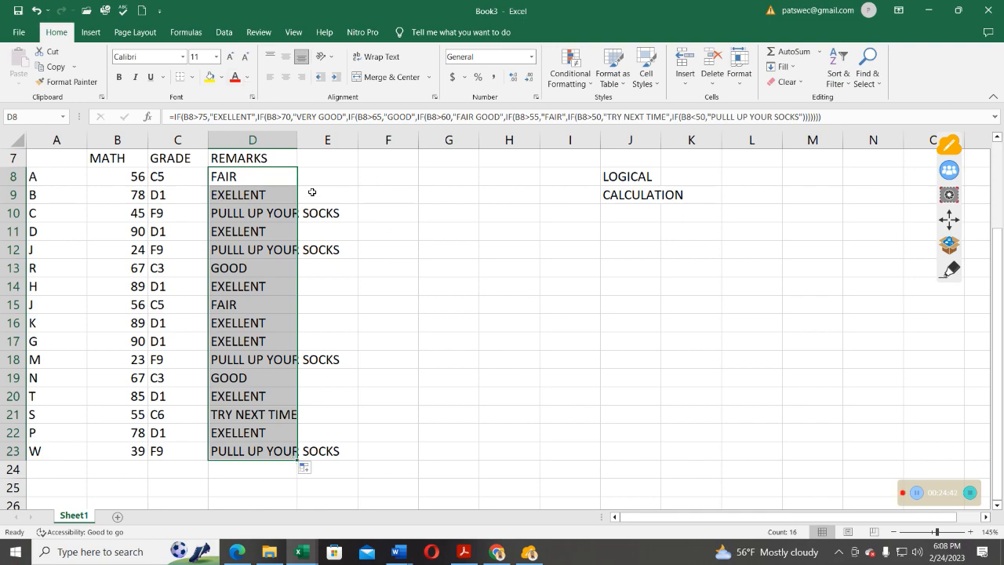
drag(297, 141, 352, 146)
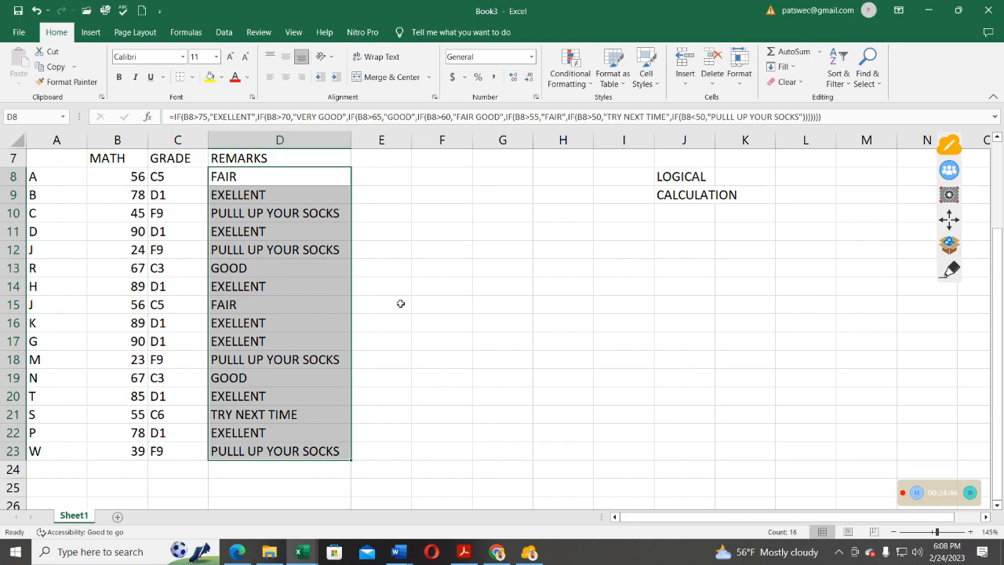
- Review the remarks in column D against the math scores and grades, with cell D12 selected to show its formula
scroll(400, 303, up, 2)
scroll(325, 306, down, 2)
click(251, 257)
scroll(251, 259, up, 1)
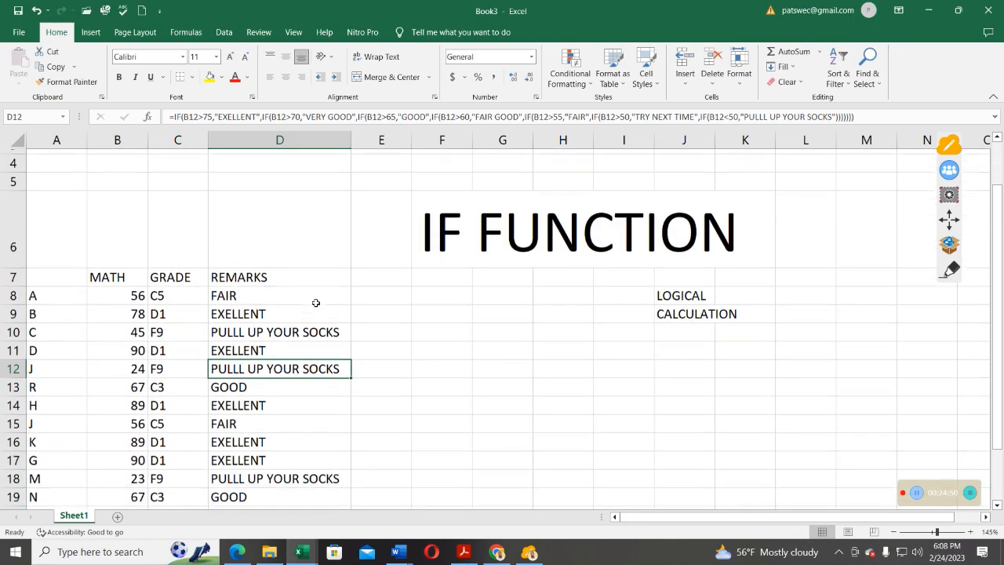
scroll(270, 324, down, 2)
scroll(269, 321, up, 2)
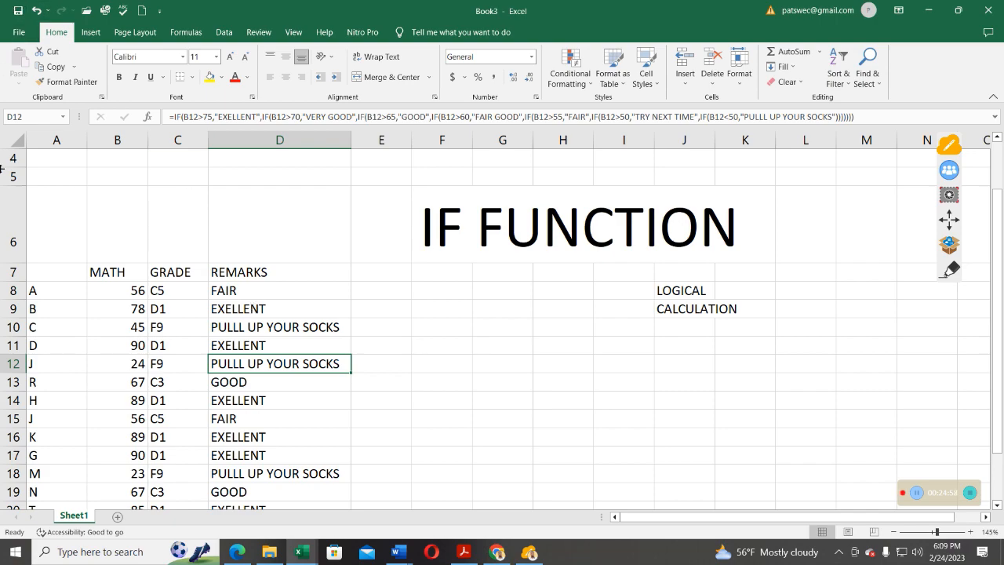
scroll(365, 397, down, 2)
scroll(335, 385, up, 3)
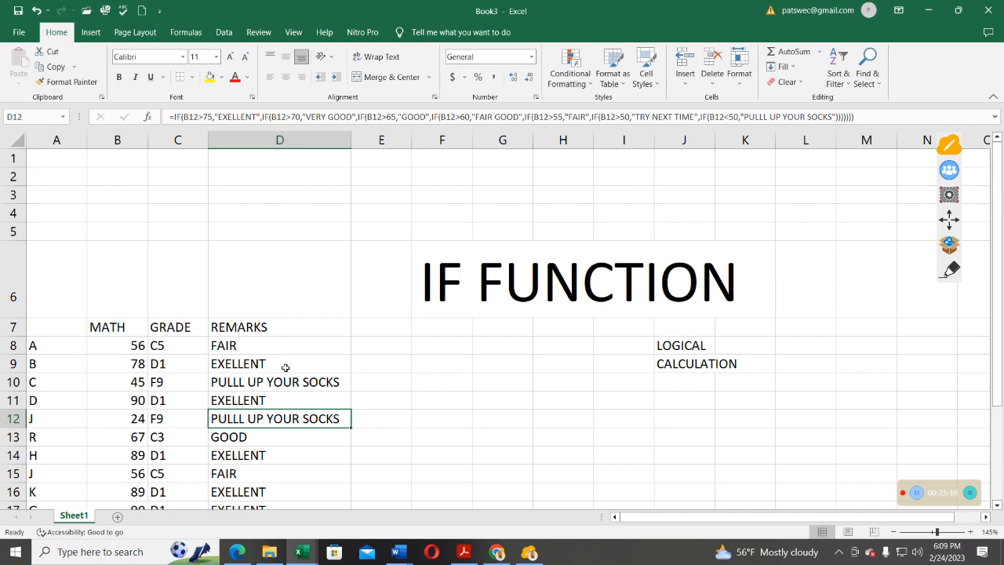
- Circle D12's entire nested IF formula in the formula bar with the blue annotation pen
click(951, 271)
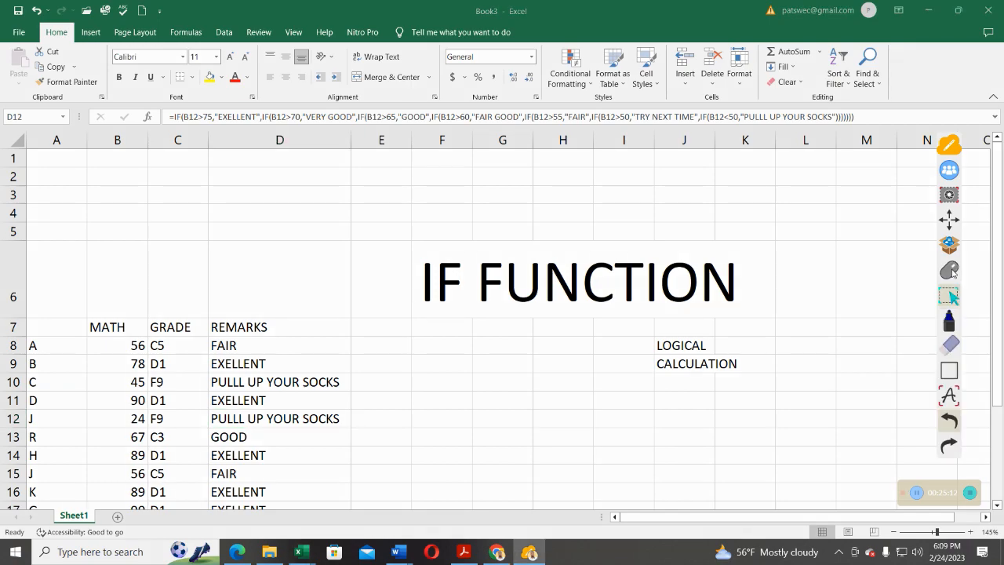
click(950, 320)
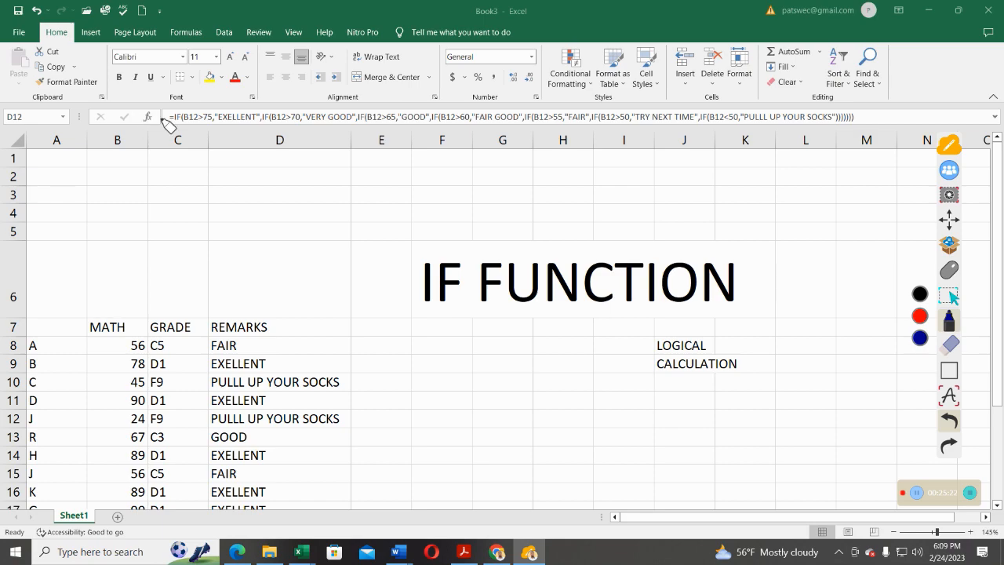
mouse_move(158, 102)
mouse_down()
mouse_move(147, 111)
mouse_move(201, 148)
mouse_move(478, 182)
mouse_move(666, 134)
mouse_move(828, 139)
mouse_move(853, 121)
mouse_up()
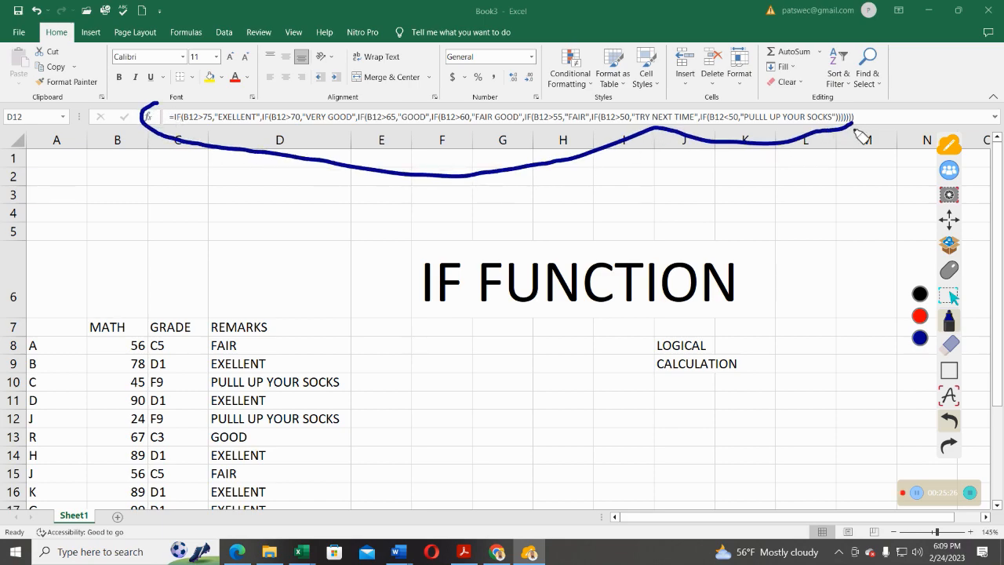
click(947, 420)
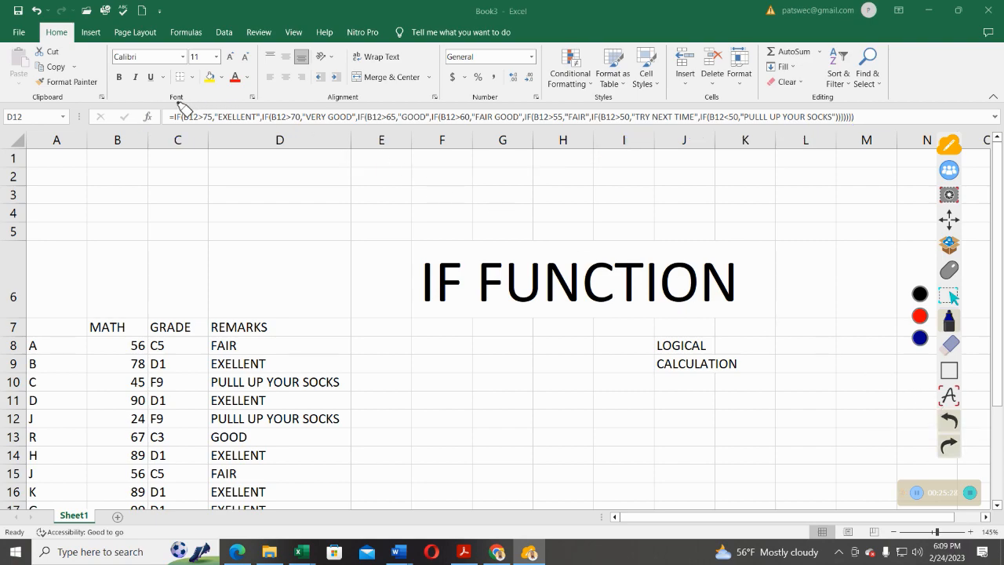
mouse_move(164, 124)
mouse_down()
mouse_move(284, 140)
mouse_move(439, 130)
mouse_move(597, 138)
mouse_move(667, 124)
mouse_move(735, 139)
mouse_move(840, 114)
mouse_move(846, 122)
mouse_up()
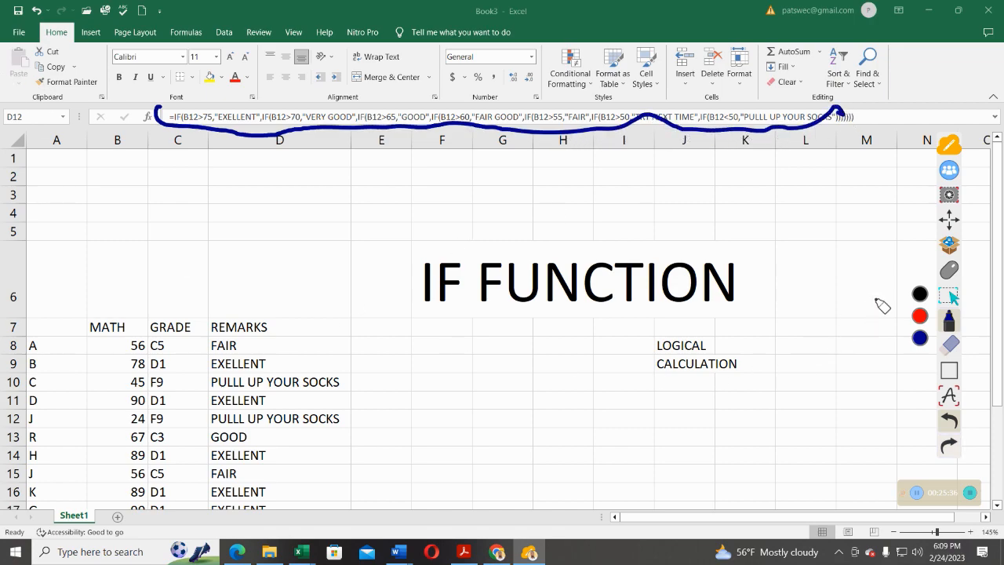
click(950, 421)
mouse_move(182, 108)
mouse_down()
mouse_move(160, 118)
mouse_move(263, 134)
mouse_move(769, 138)
mouse_move(874, 127)
mouse_move(869, 107)
mouse_move(174, 109)
mouse_up()
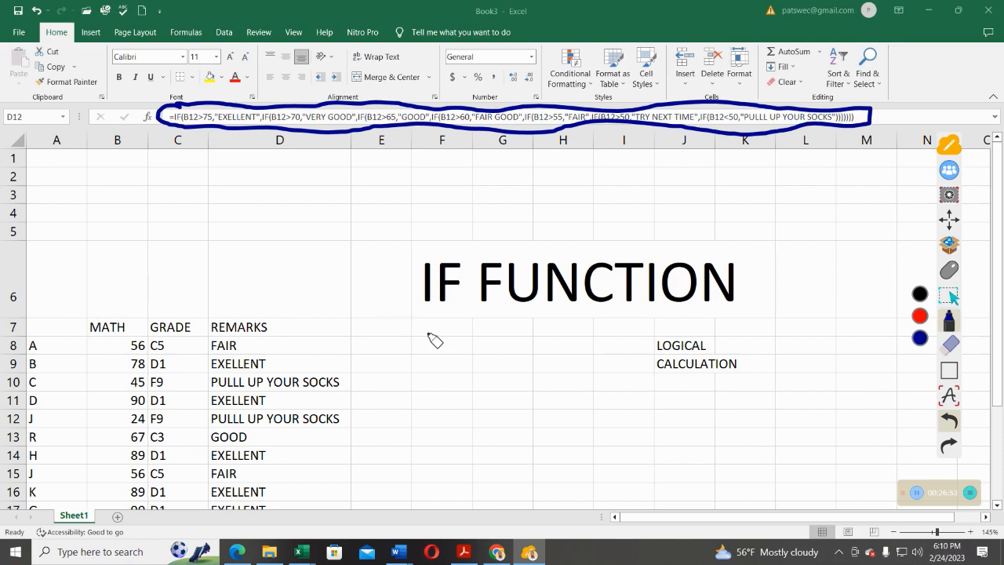
click(970, 493)
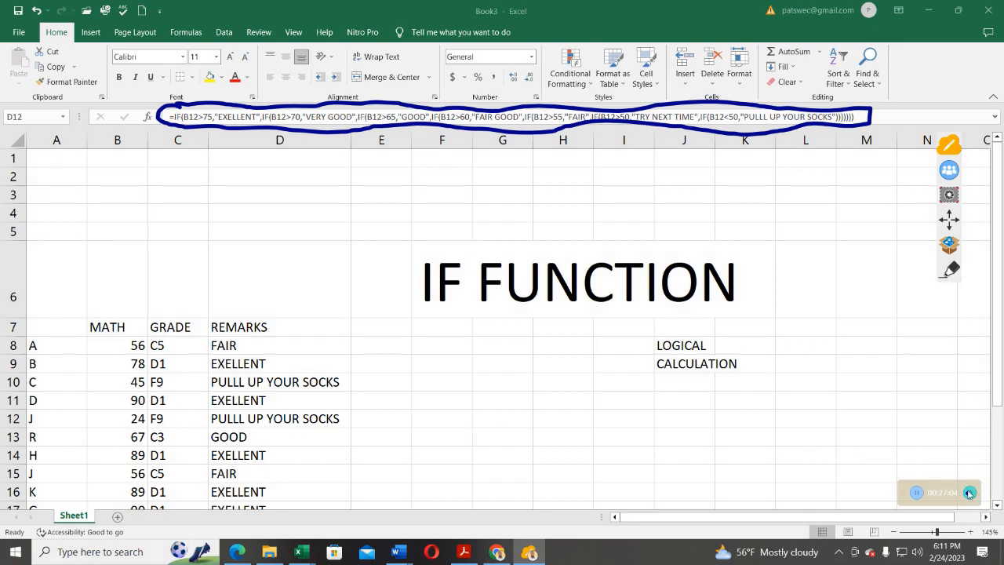